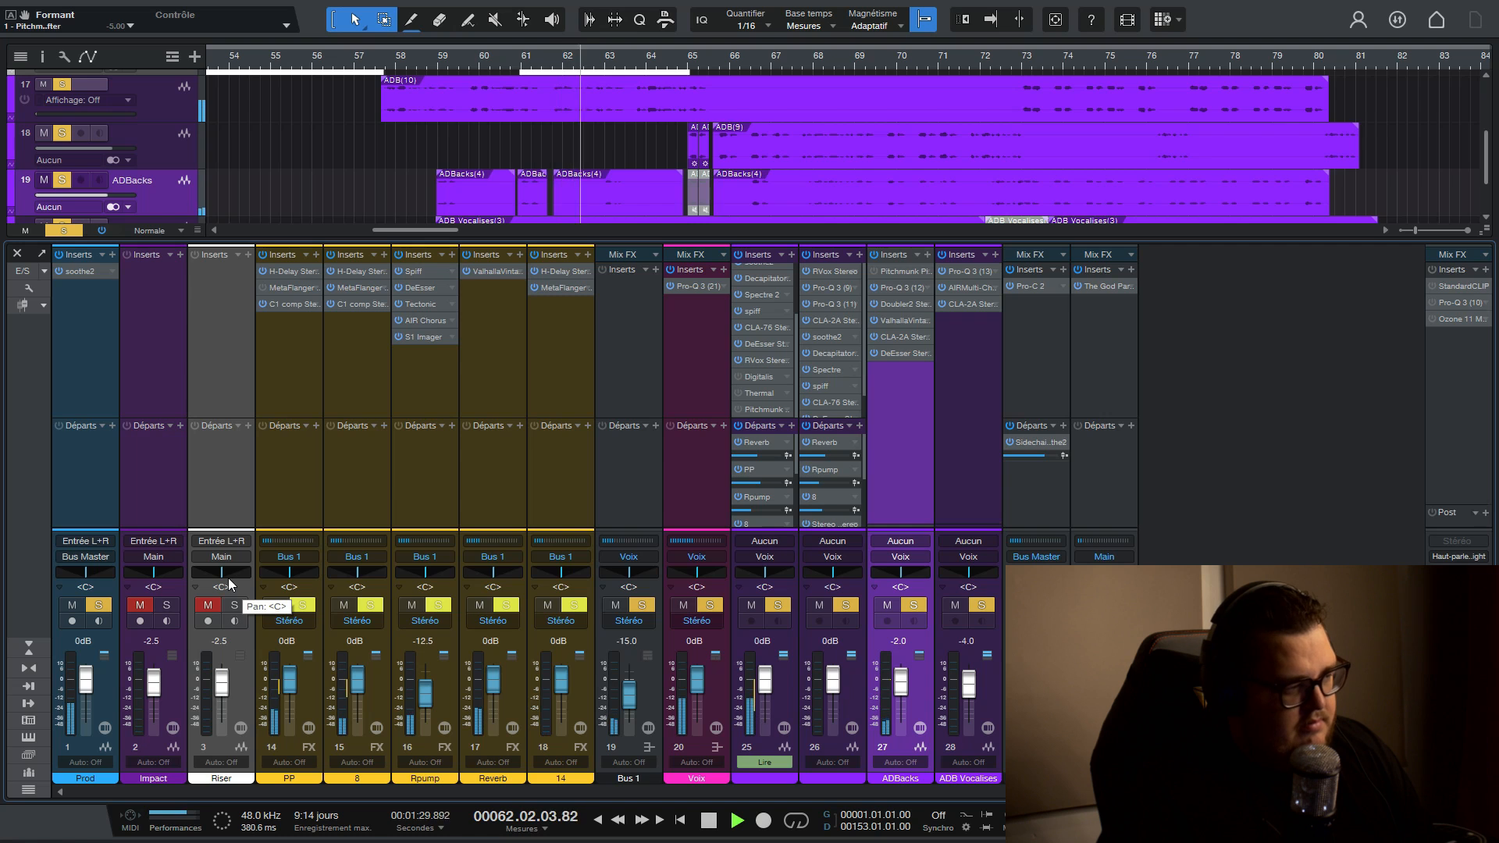
# - Stop playback and mute the Prod track
pyautogui.scroll(8, 520, 48)
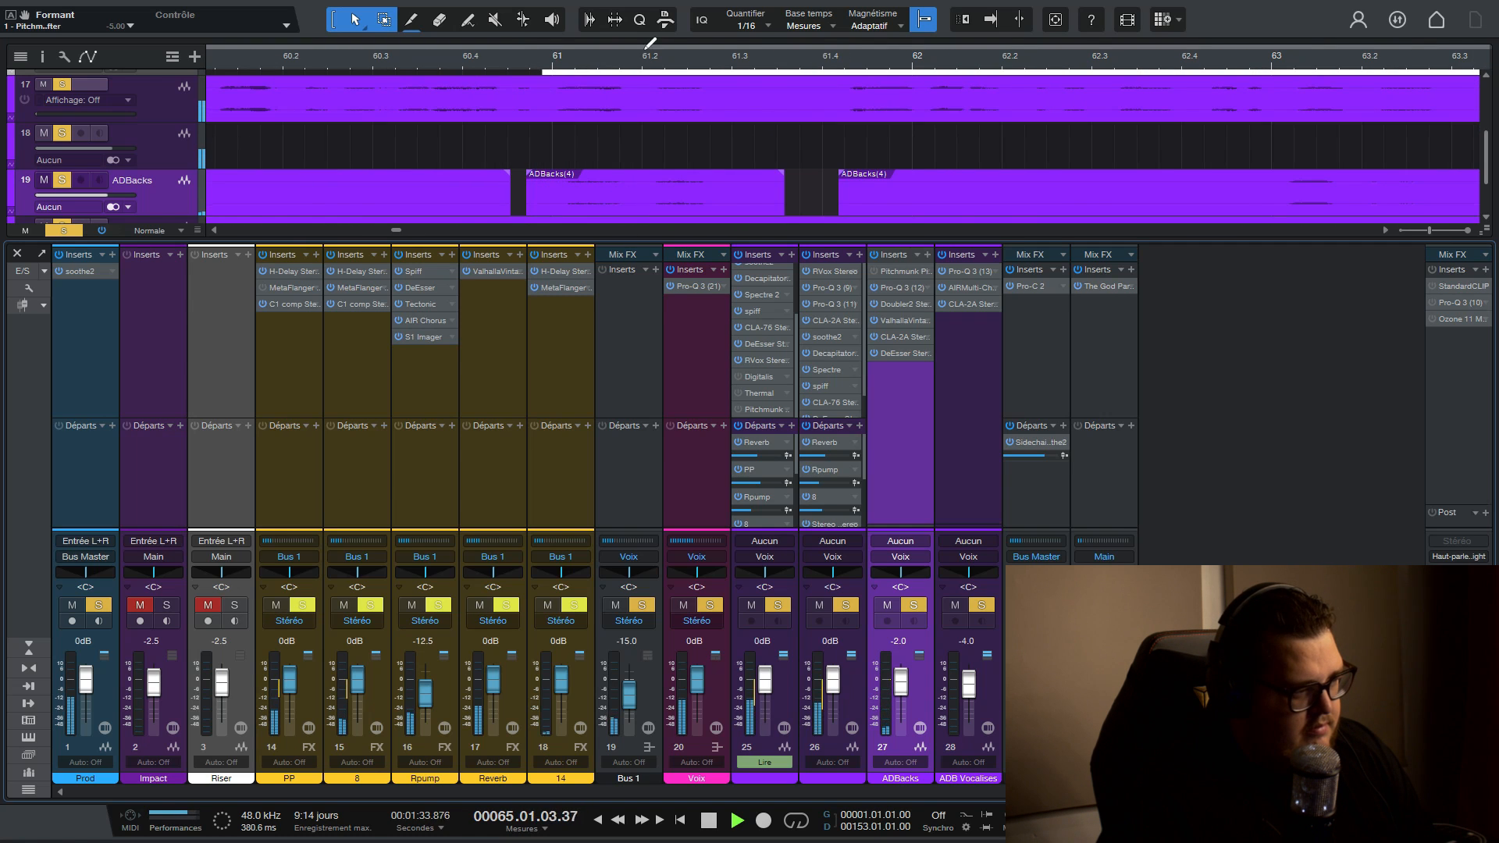
pyautogui.scroll(-8, 637, 62)
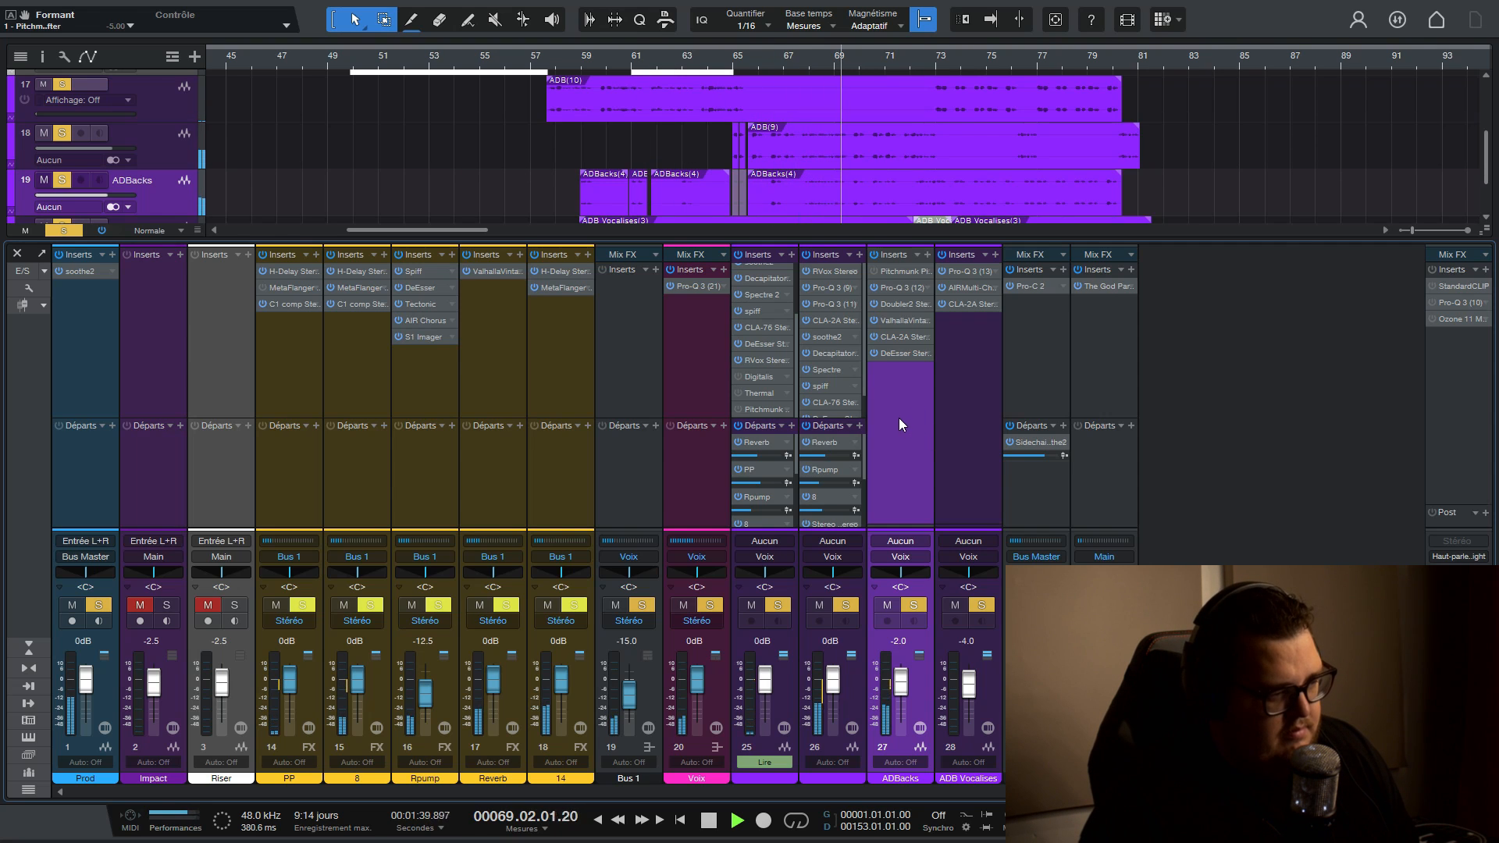
pyautogui.press('space')
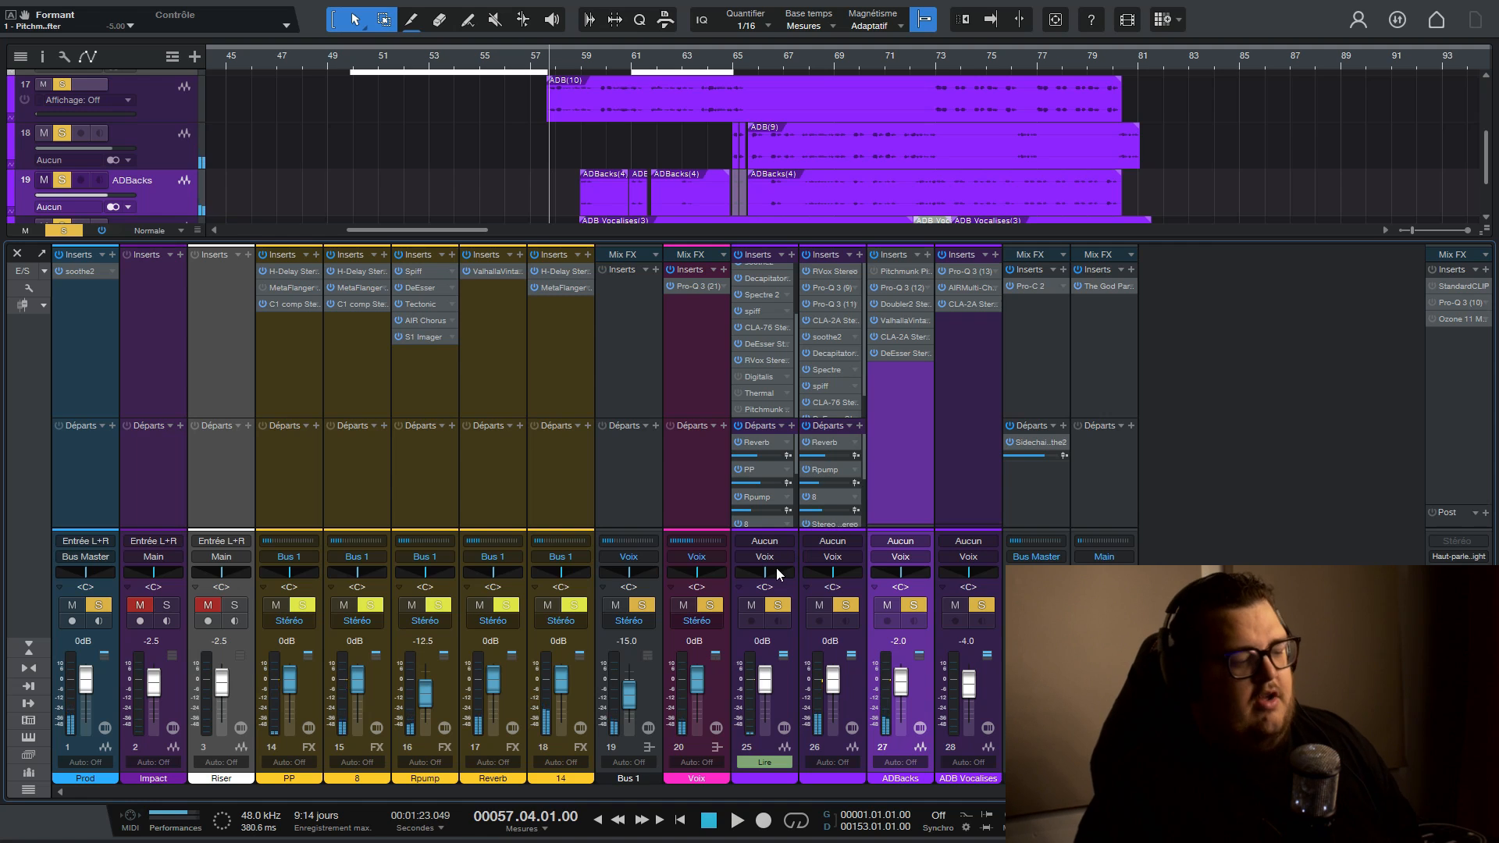
pyautogui.click(72, 604)
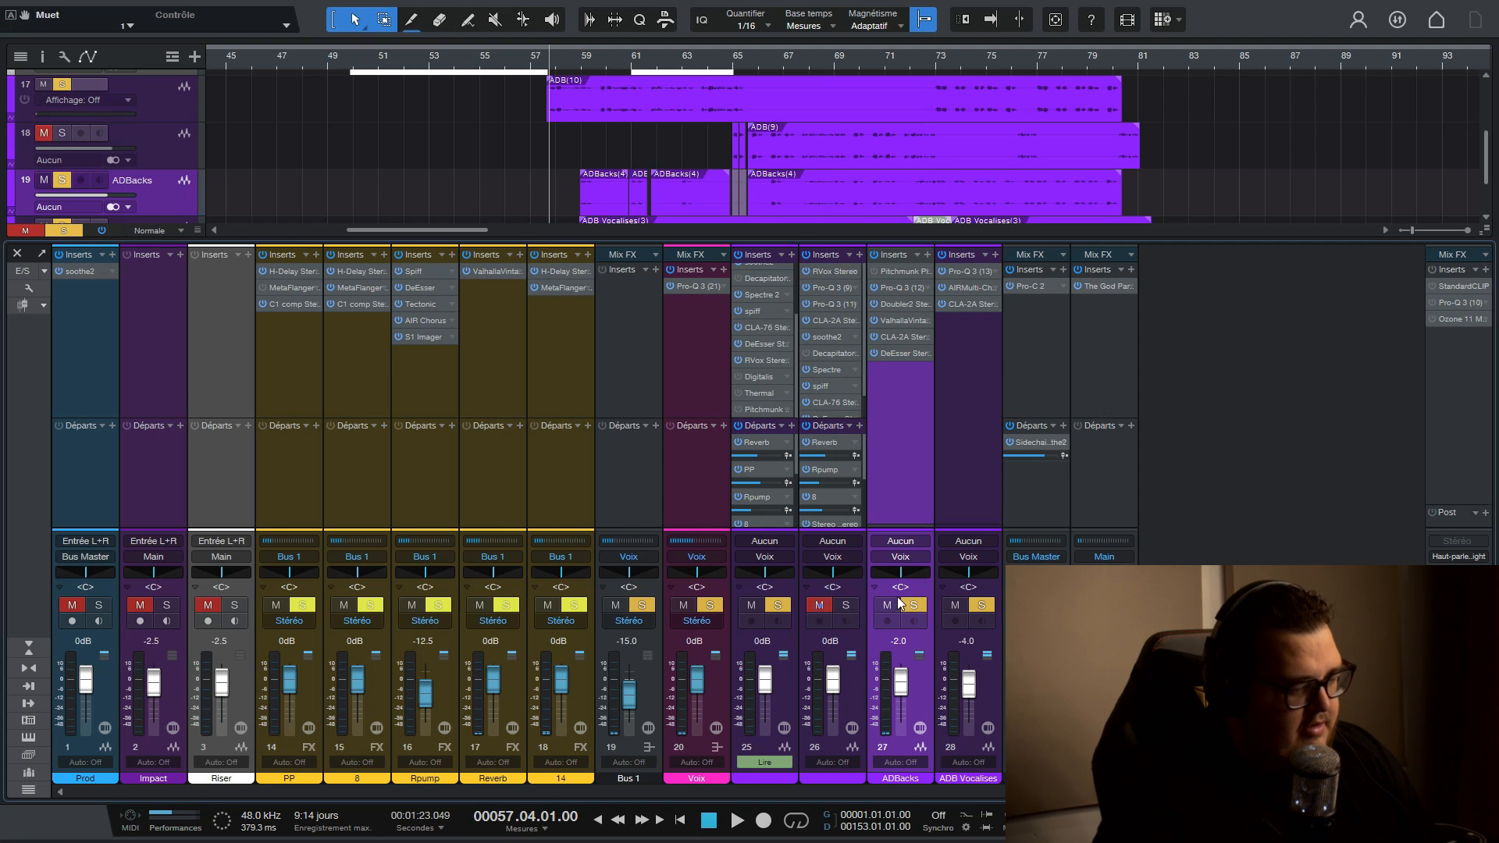
# - Open the Digitalis insert on channel 25 and draw a freehand shape in its Paint area
pyautogui.moveTo(739, 378); pyautogui.dragTo(761, 268)
pyautogui.scroll(2, 757, 333)
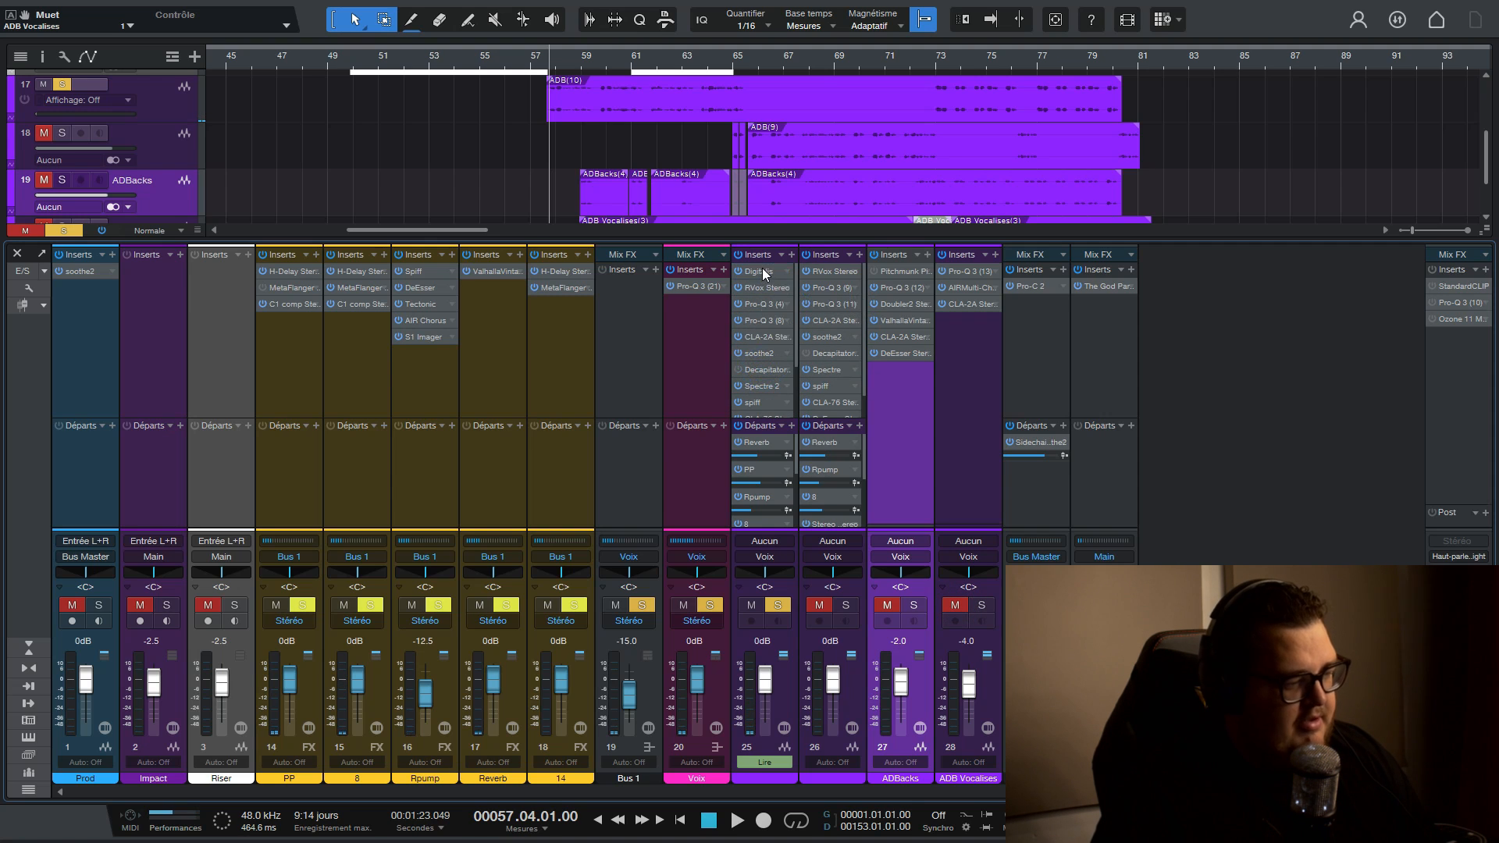
pyautogui.click(762, 271)
pyautogui.moveTo(1015, 138); pyautogui.dragTo(435, 106)
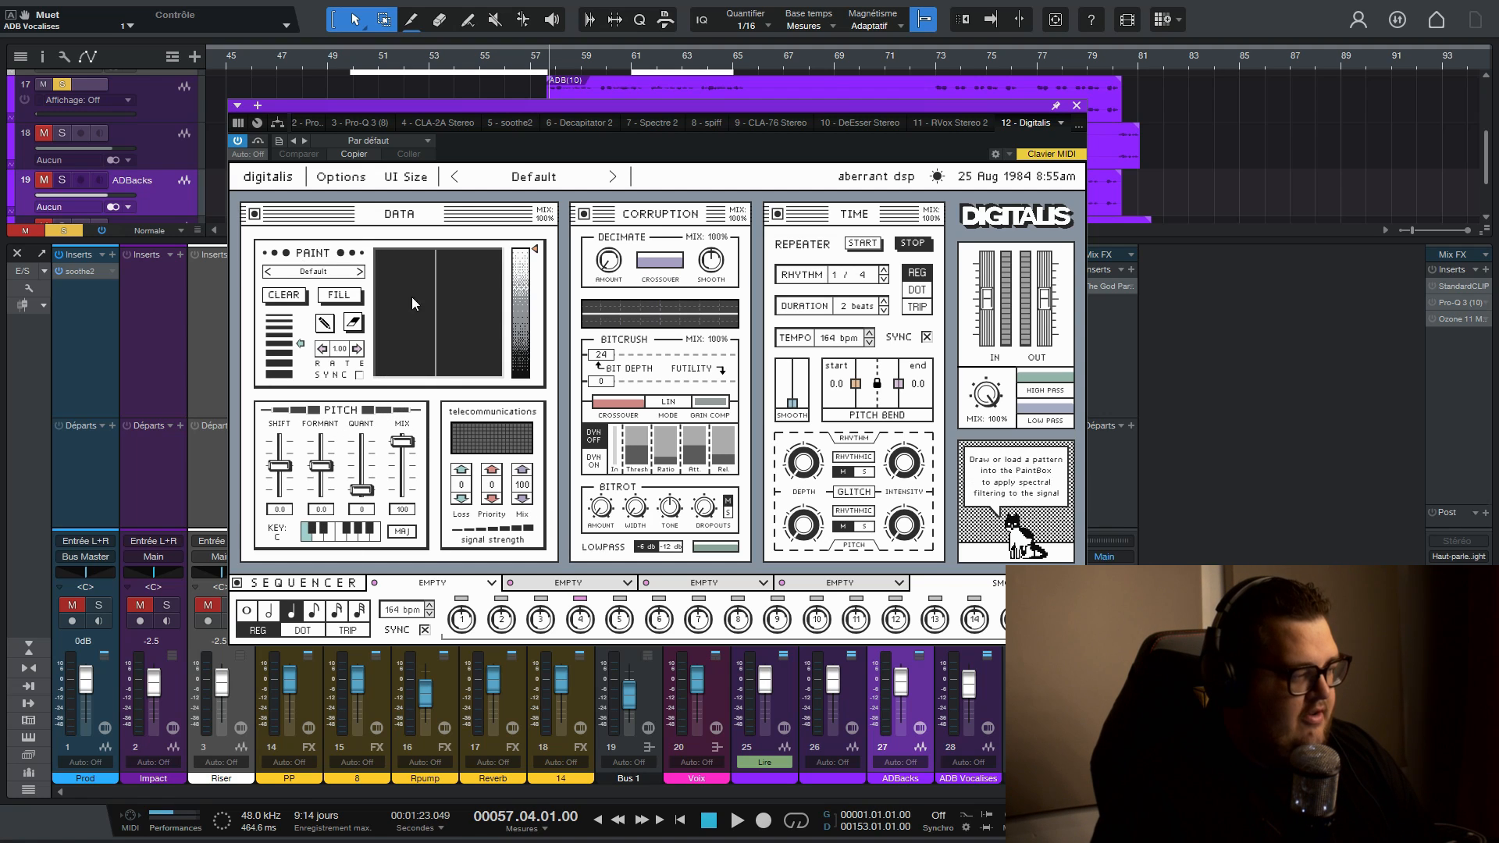
pyautogui.moveTo(398, 267)
pyautogui.mouseDown()
pyautogui.moveTo(395, 336)
pyautogui.moveTo(424, 331)
pyautogui.mouseUp()
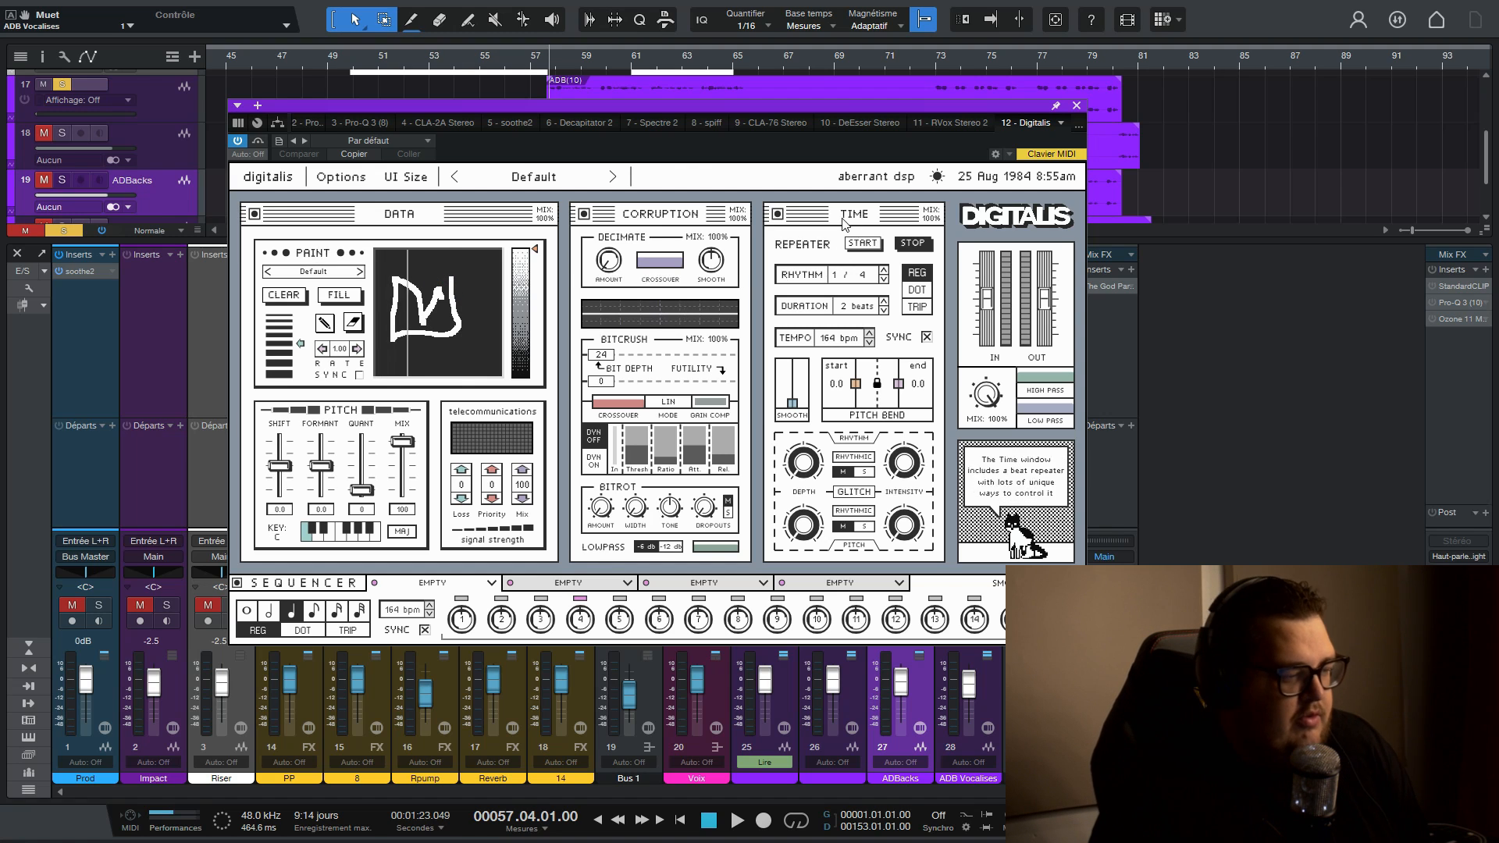
pyautogui.moveTo(833, 175); pyautogui.dragTo(910, 176)
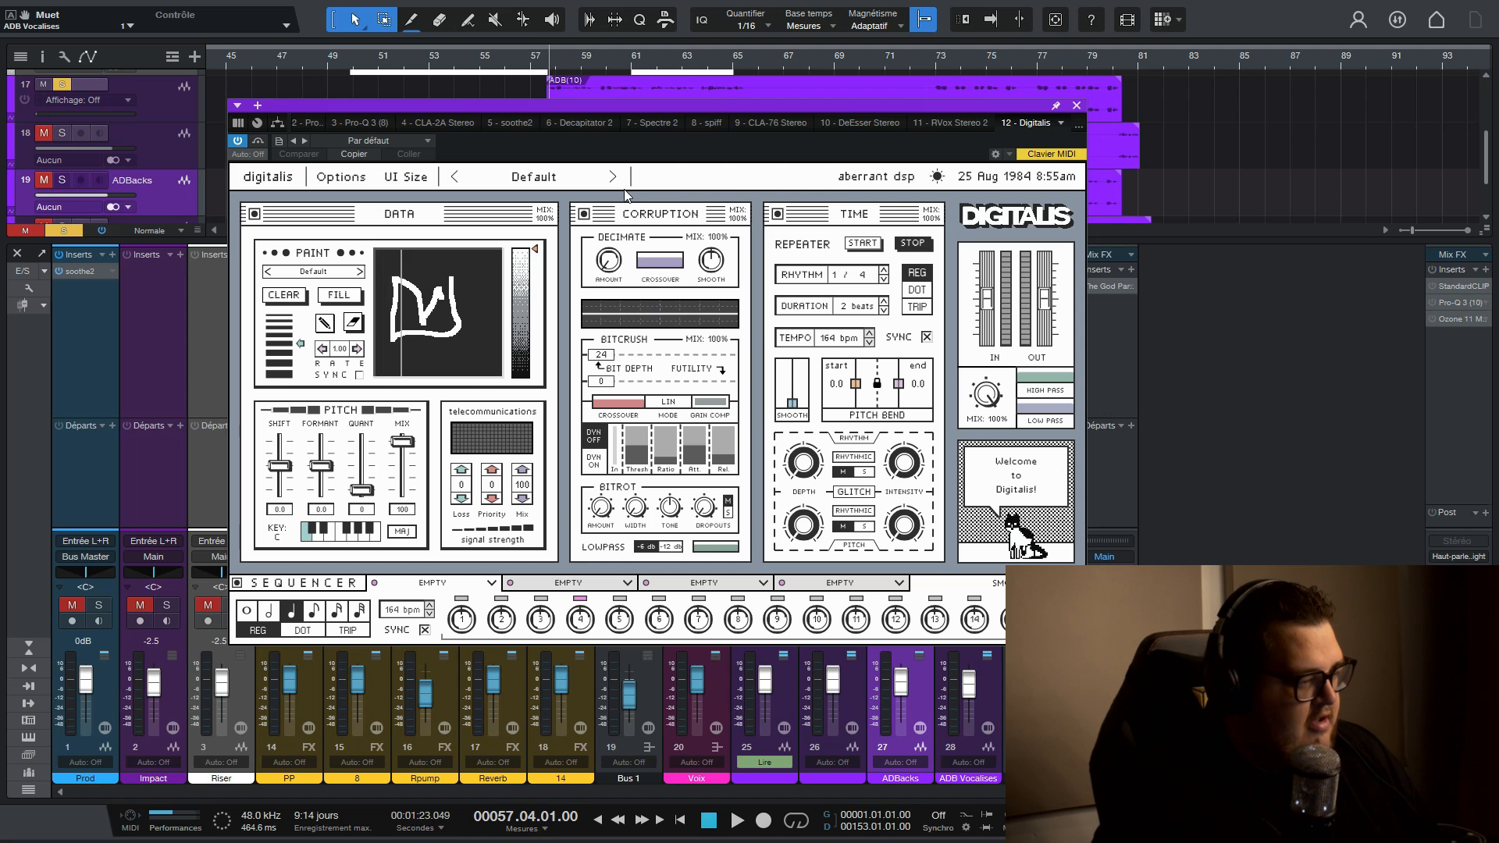
# - Load the CRITICAL ERROR preset from the ERROR category in Digitalis and audition it on the vocal
pyautogui.click(537, 177)
pyautogui.moveTo(537, 340)
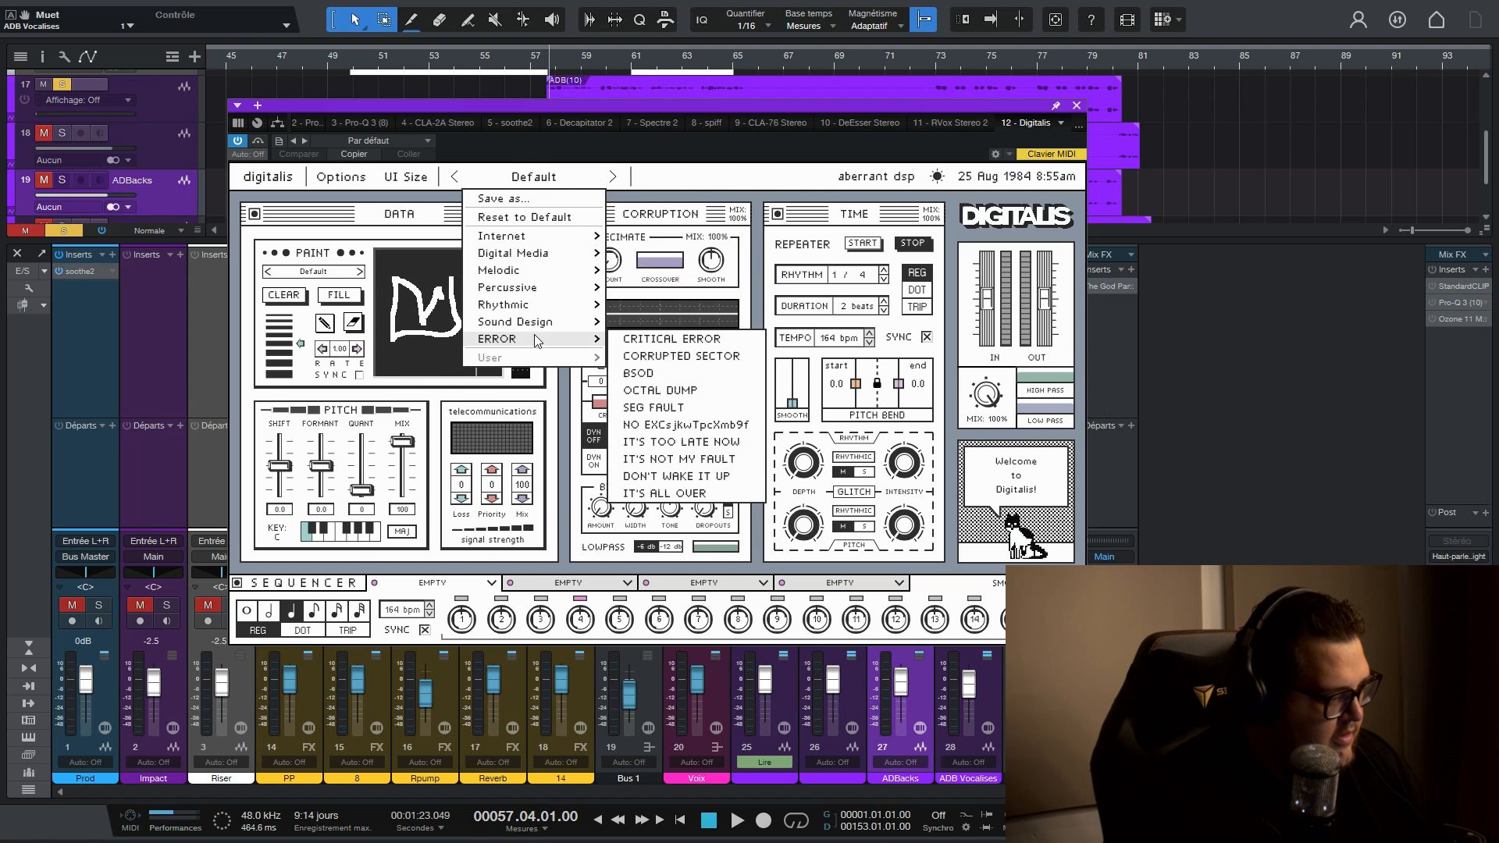
pyautogui.click(684, 340)
pyautogui.press('space')
pyautogui.moveTo(685, 106); pyautogui.dragTo(921, 156)
pyautogui.press('space')
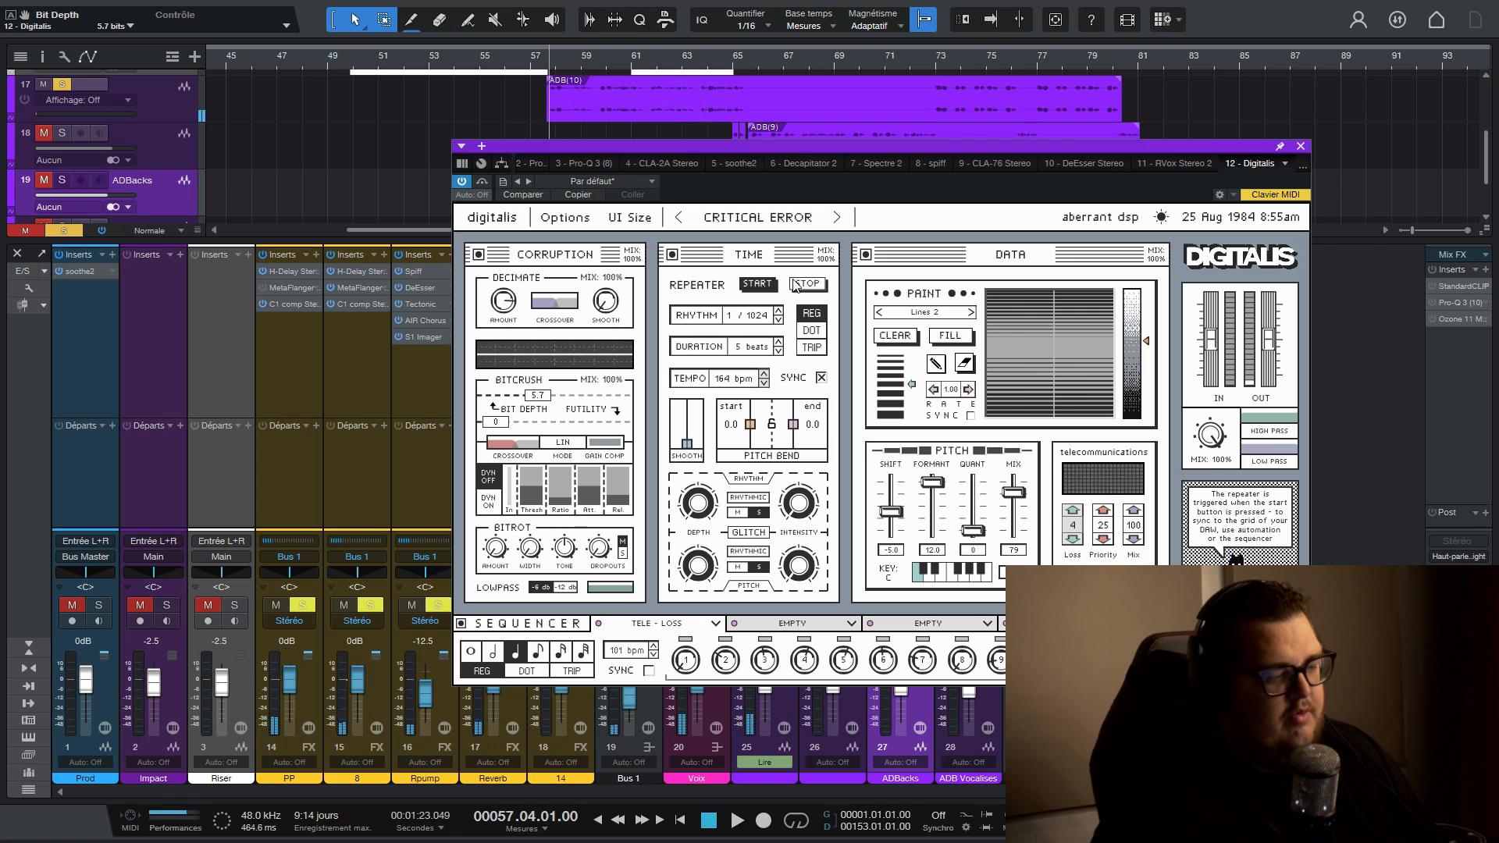
# - Audition the CORRUPTED SECTOR preset and advance to the OCTAL DUMP preset
pyautogui.click(836, 218)
pyautogui.press('space')
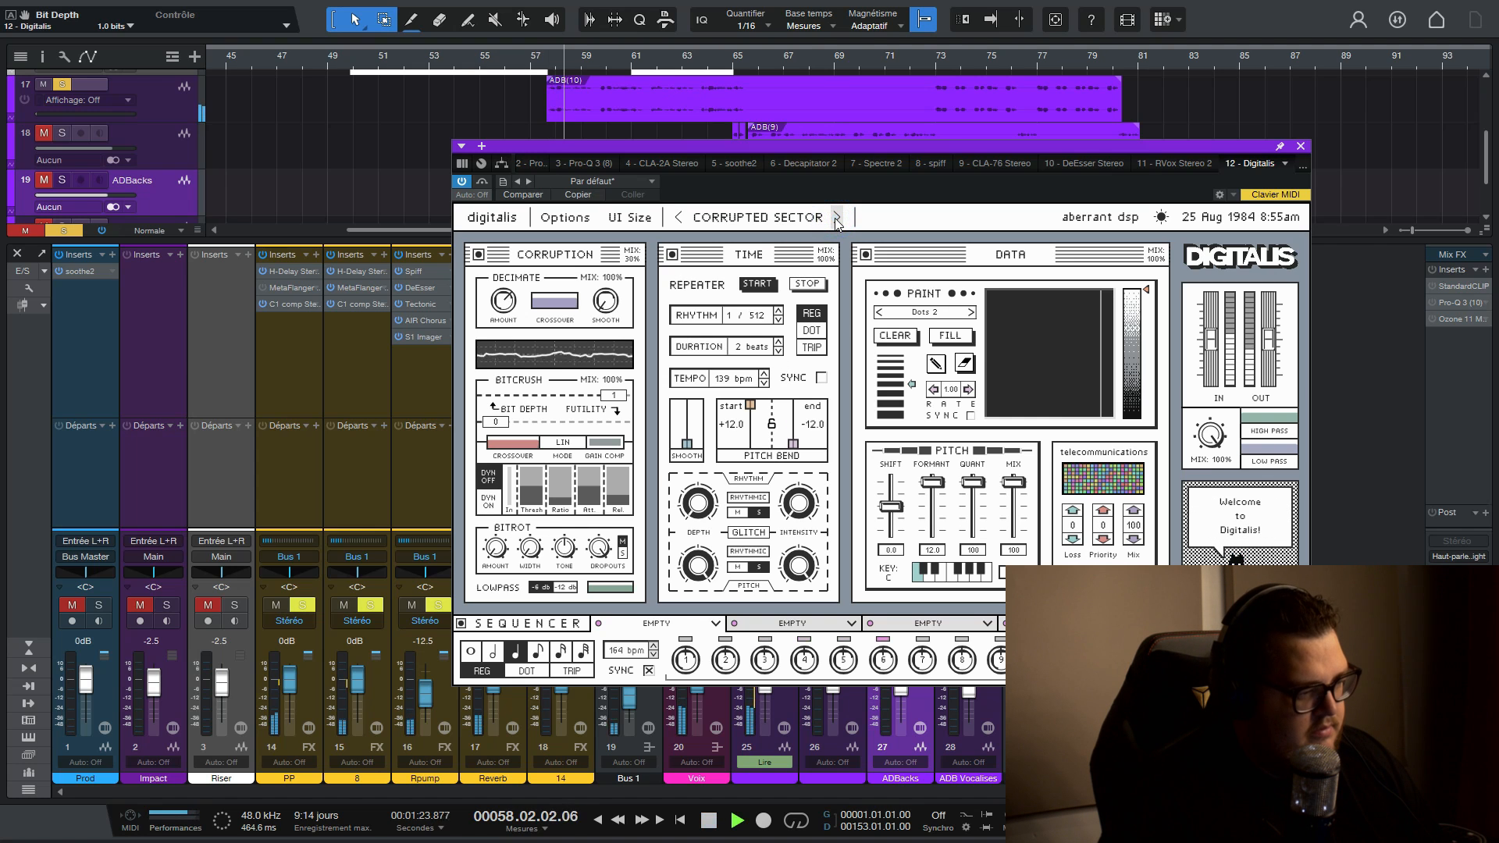
pyautogui.click(836, 218)
pyautogui.click(836, 217)
pyautogui.press('space')
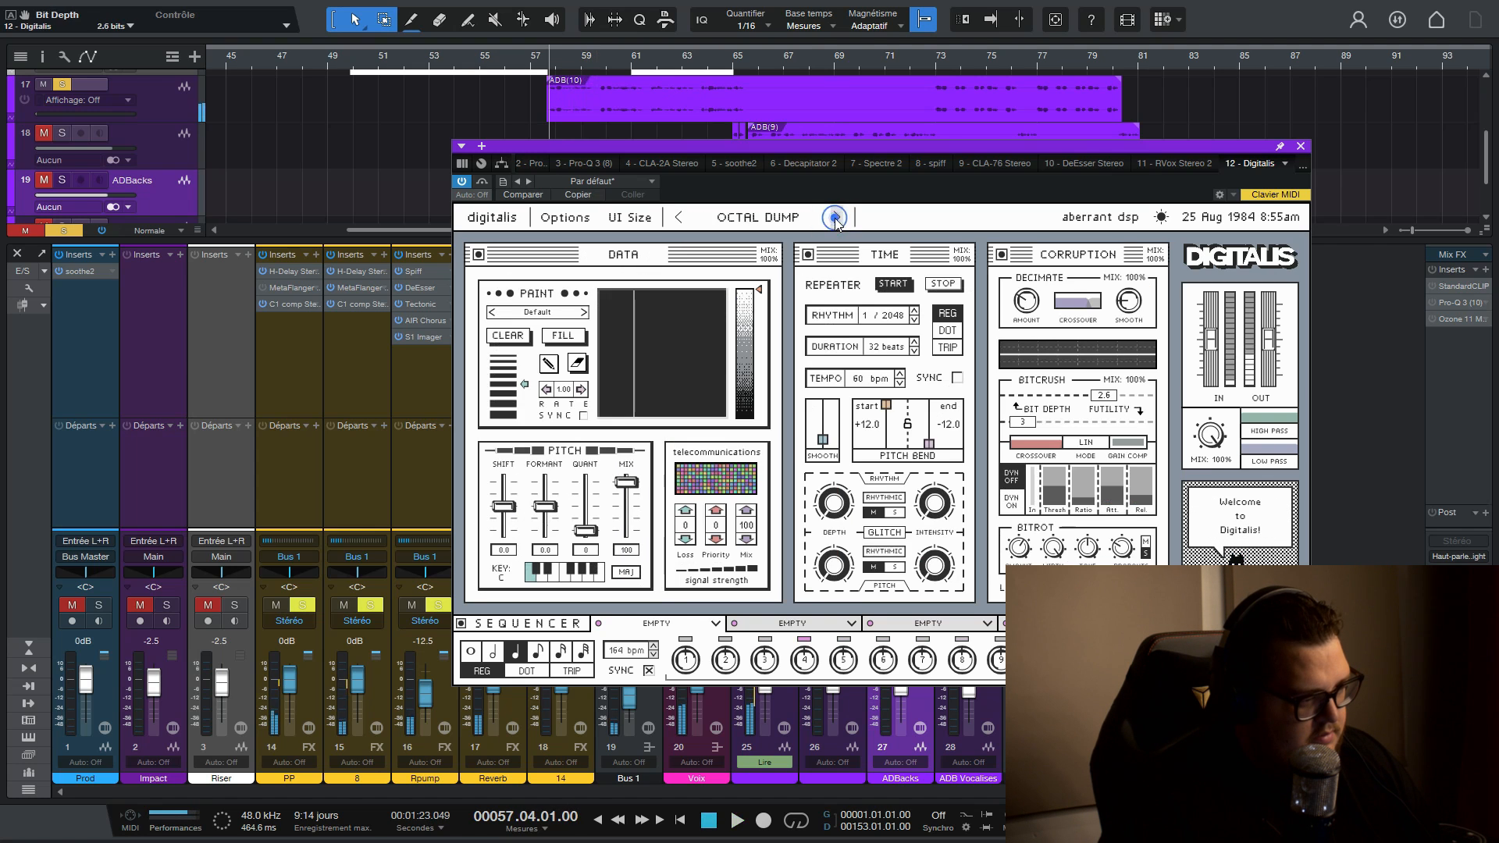
# - Load the Hello preset from the Internet category and audition it on the vocal
pyautogui.click(761, 218)
pyautogui.moveTo(775, 283)
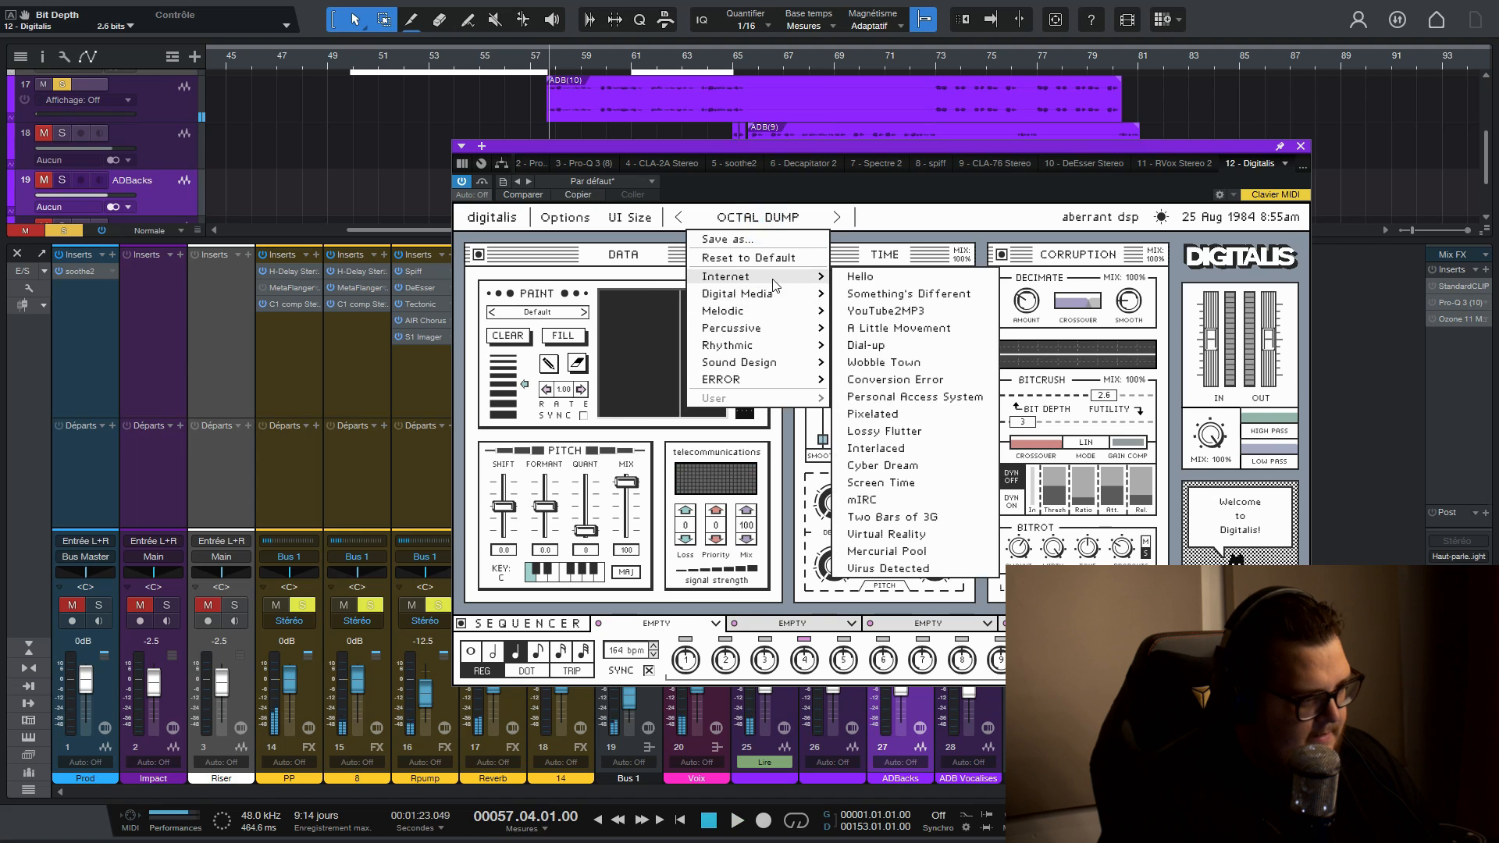
pyautogui.click(859, 276)
pyautogui.press('space')
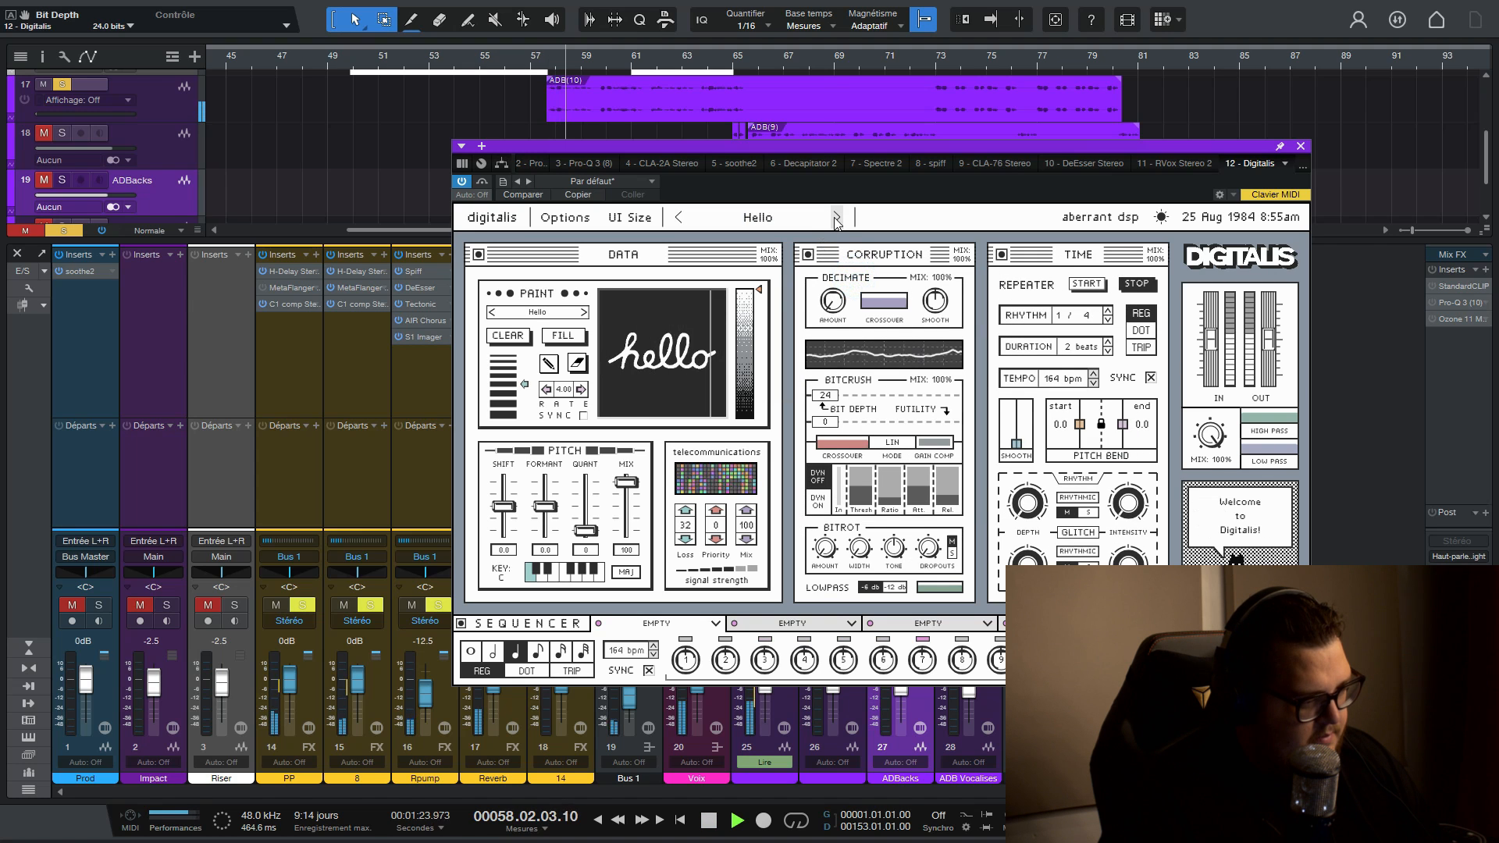
pyautogui.press('space')
# - Audition the Something's Different preset and advance to YouTube2MP3 during playback
pyautogui.click(836, 217)
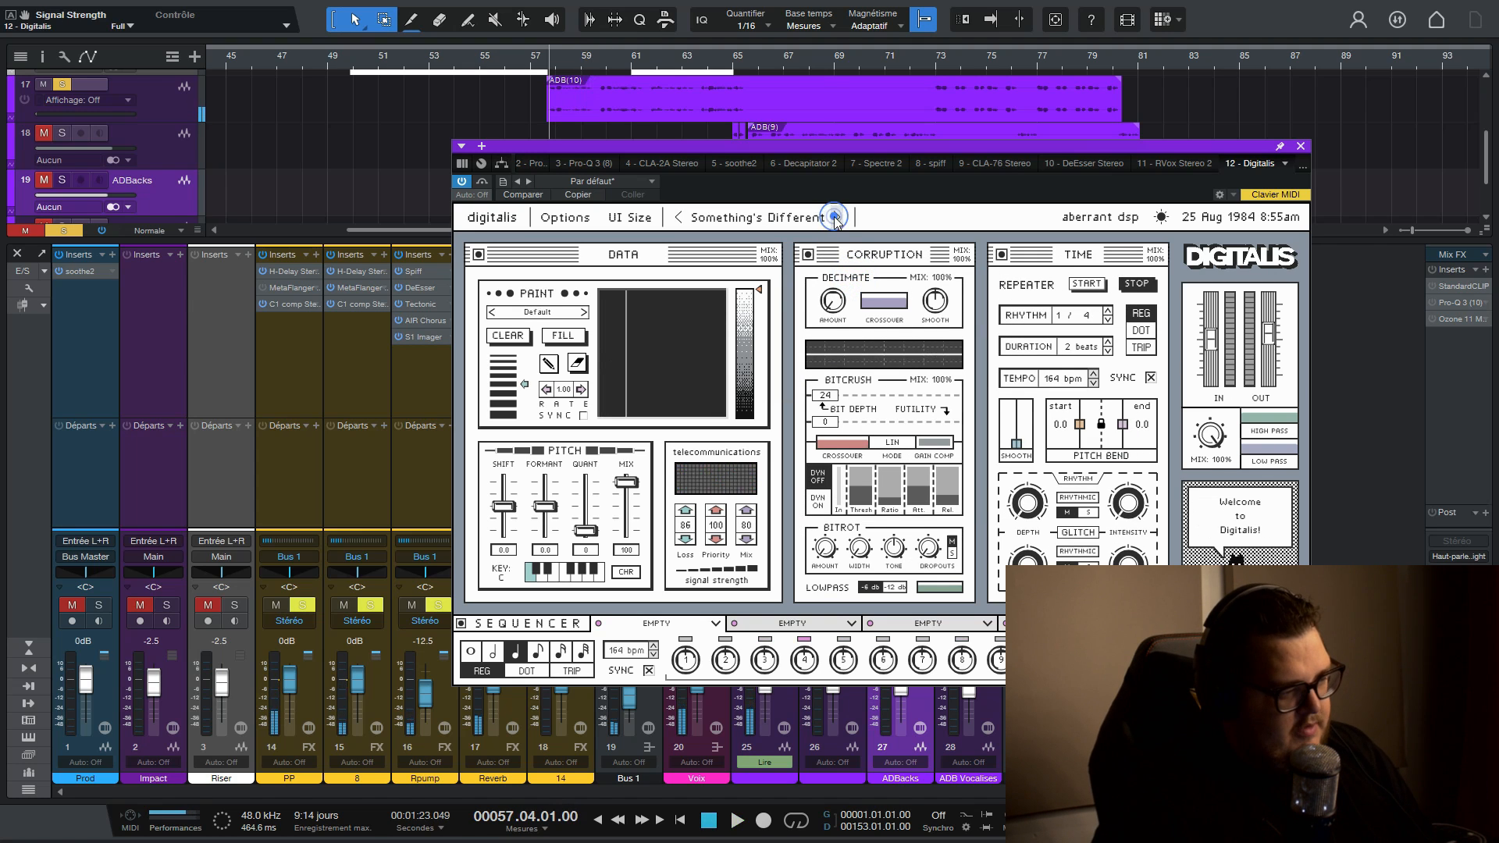
pyautogui.press('space')
pyautogui.click(836, 217)
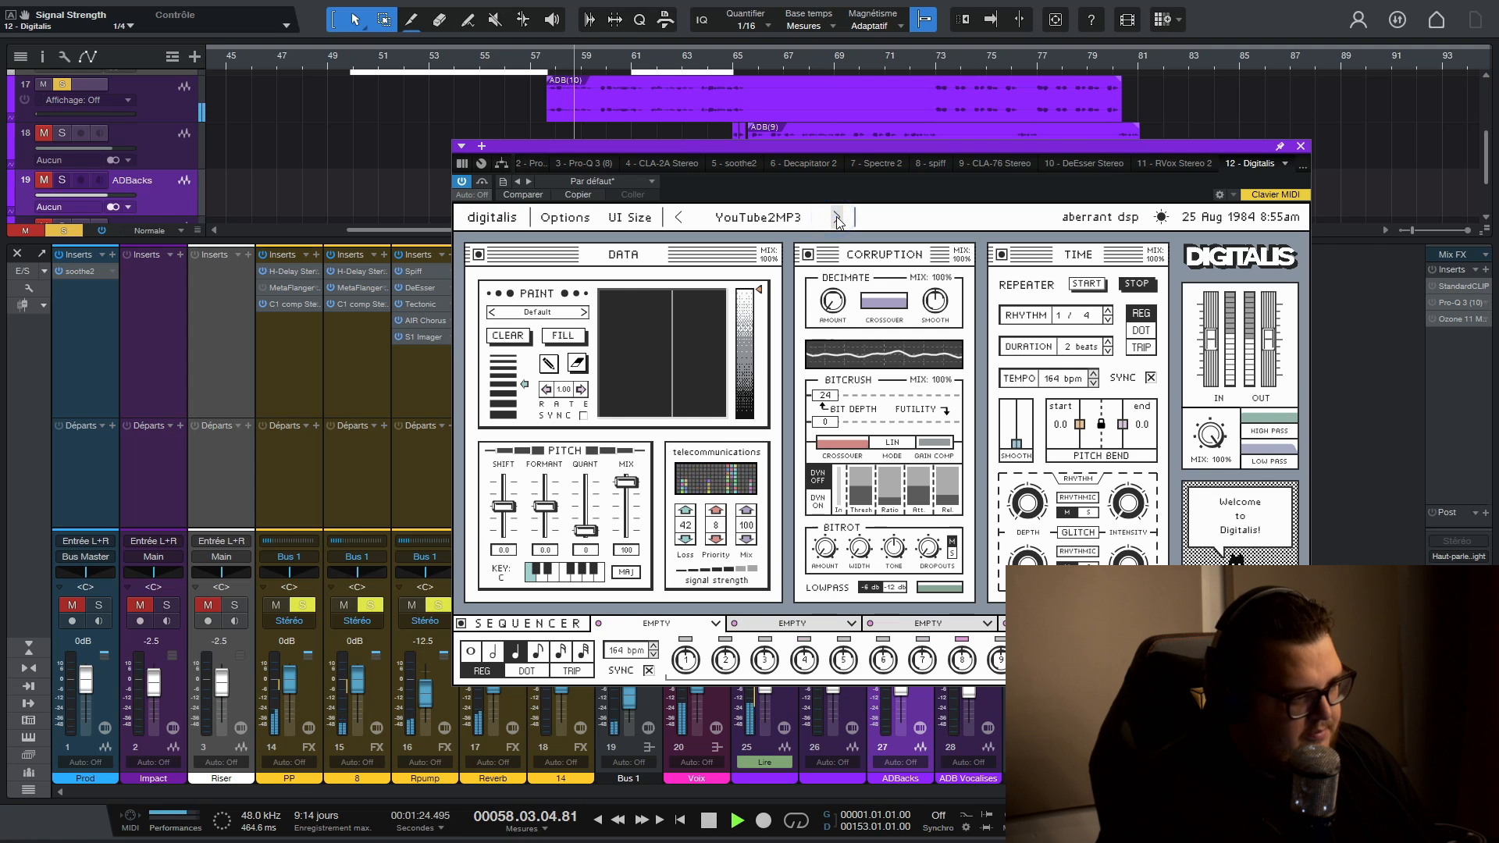
# - Load the A Little Movement preset and audition it with the pitch mix at 100 and the master mix at 50%
pyautogui.click(836, 219)
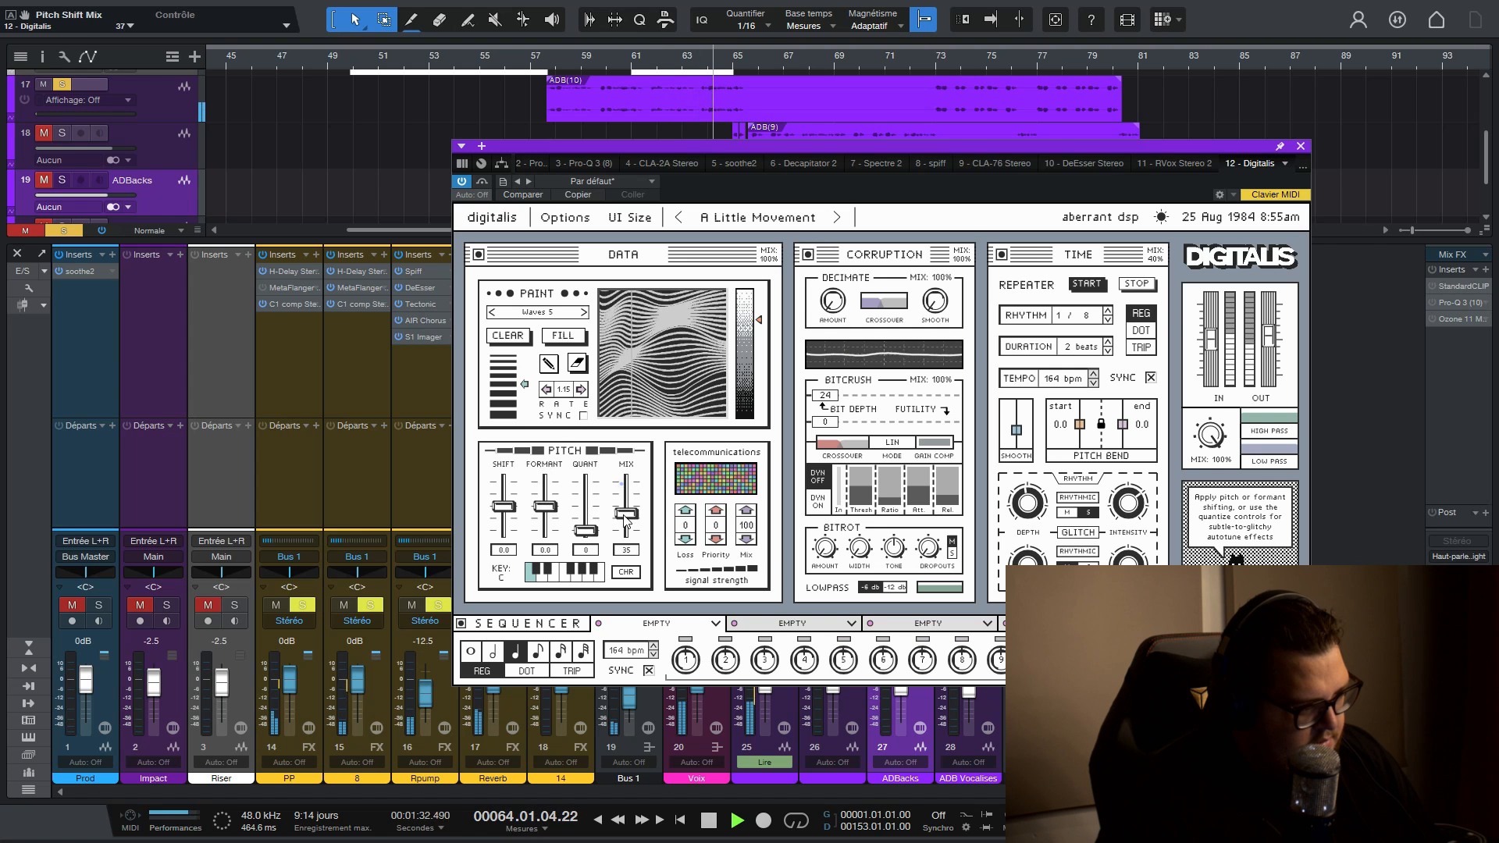
pyautogui.moveTo(626, 483)
pyautogui.mouseDown()
pyautogui.moveTo(629, 528)
pyautogui.moveTo(626, 481)
pyautogui.mouseUp()
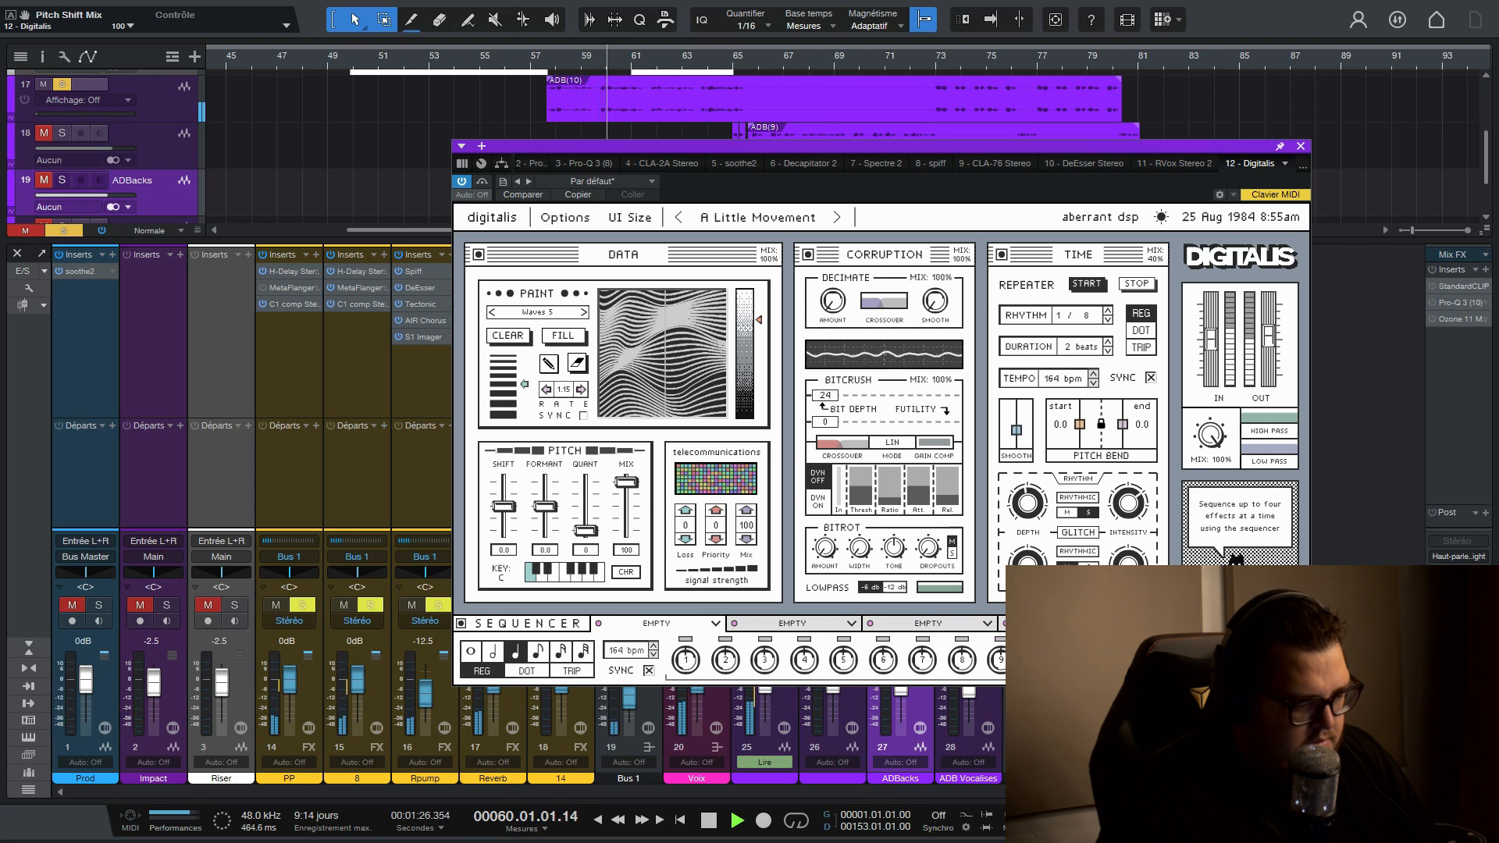
pyautogui.moveTo(1210, 434); pyautogui.dragTo(1192, 532)
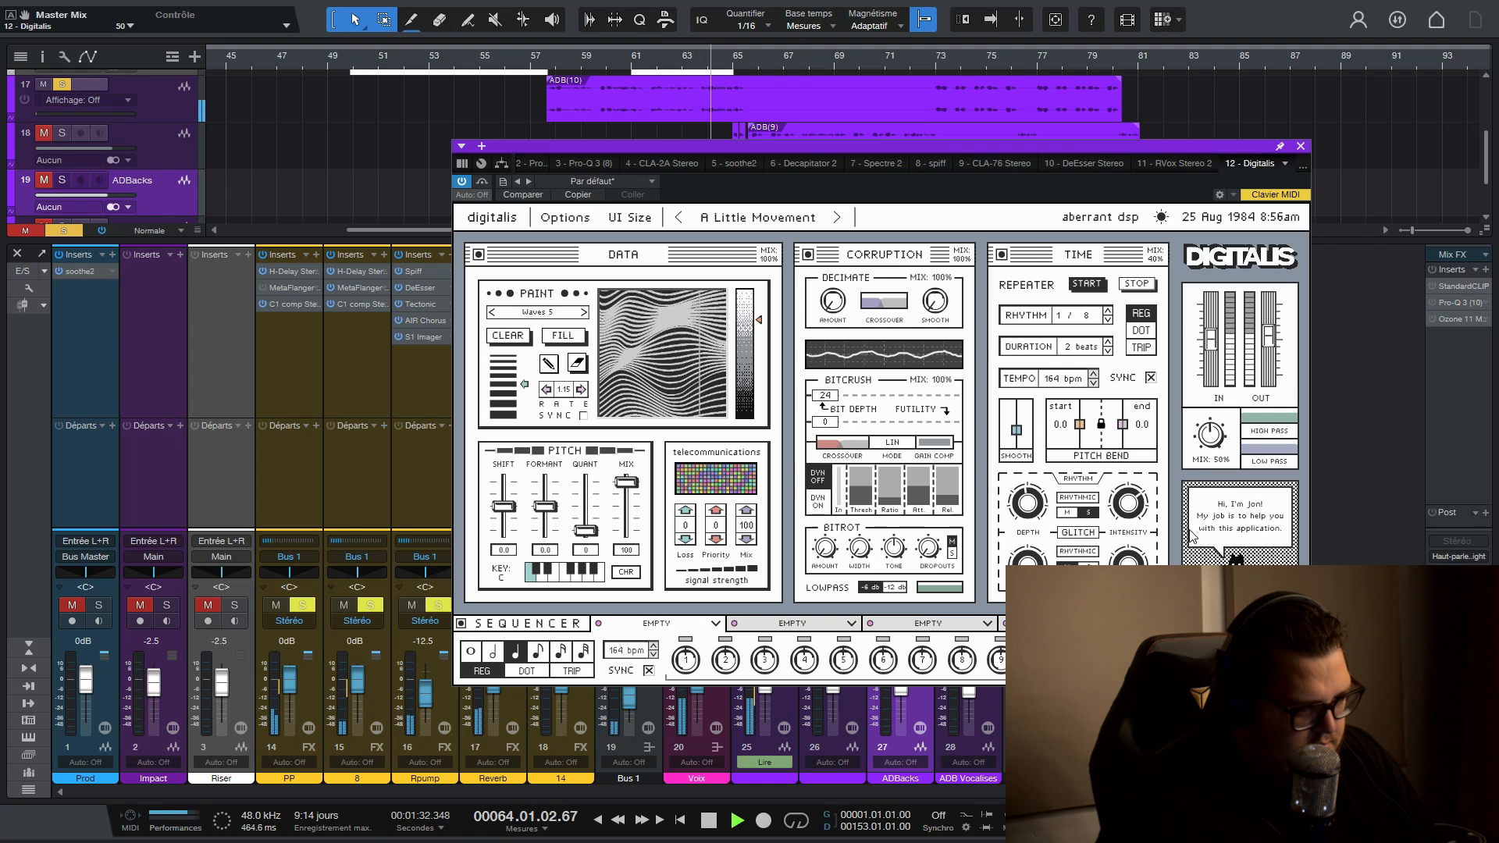
pyautogui.press('space')
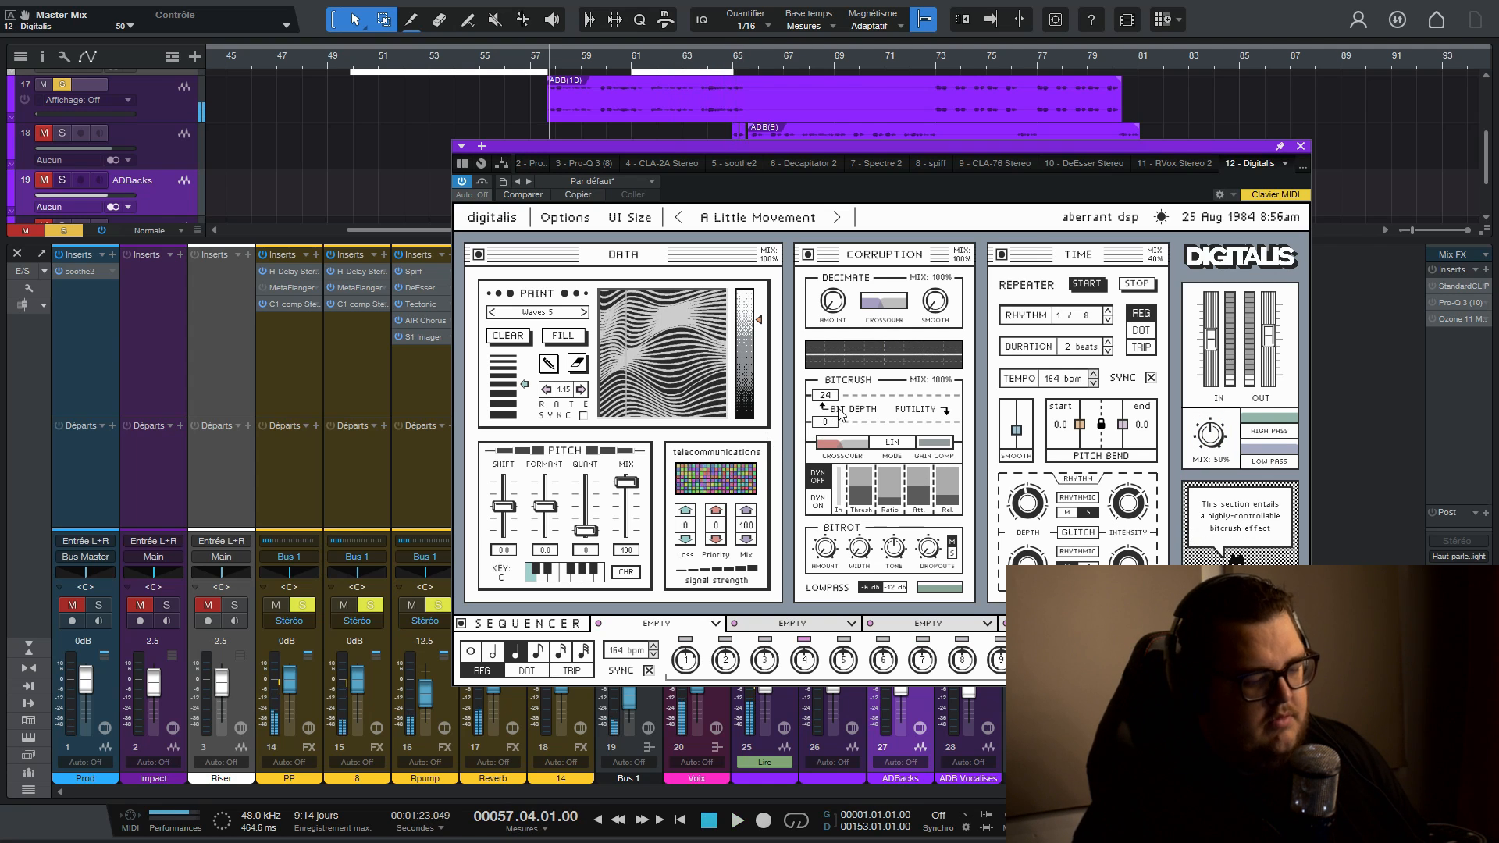
# - Set the Decimate amount to 32 samples and the master mix to 30%, comparing the effect with bypass
pyautogui.moveTo(931, 139); pyautogui.dragTo(791, 114)
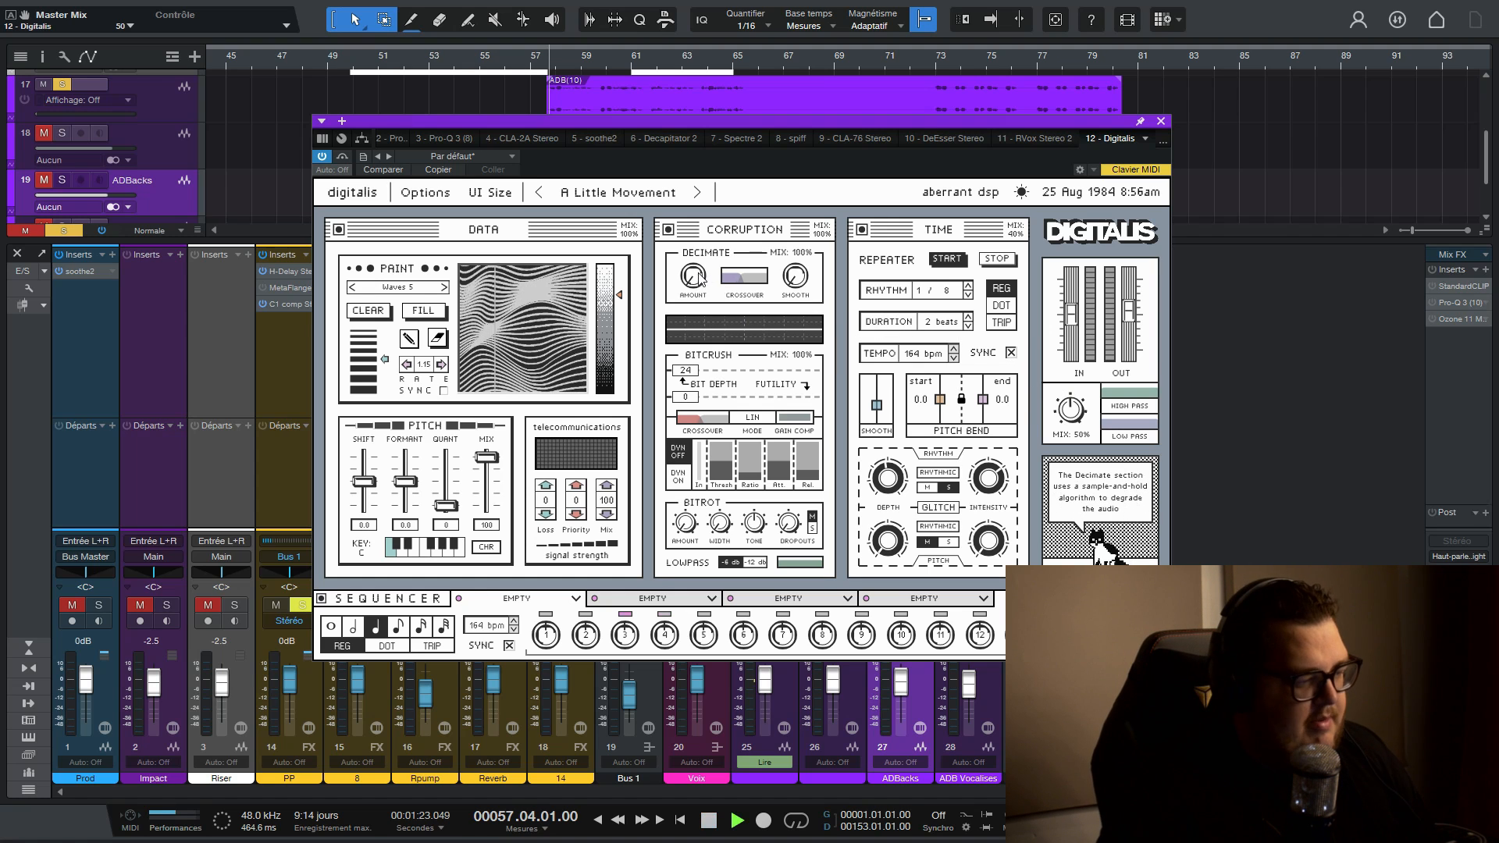
pyautogui.moveTo(697, 274); pyautogui.dragTo(697, 214)
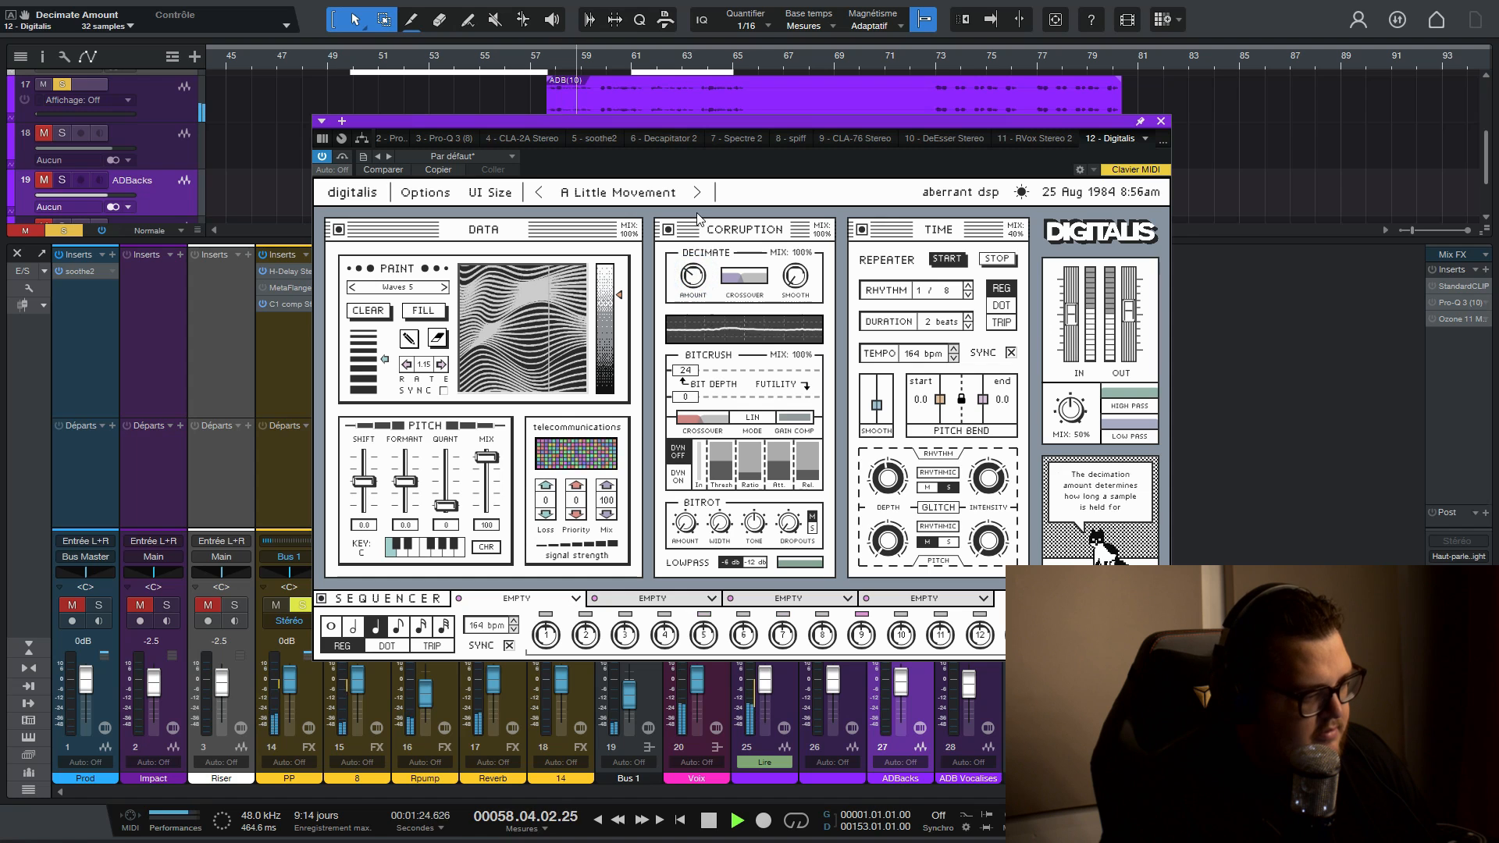
pyautogui.moveTo(1070, 409); pyautogui.dragTo(1092, 317)
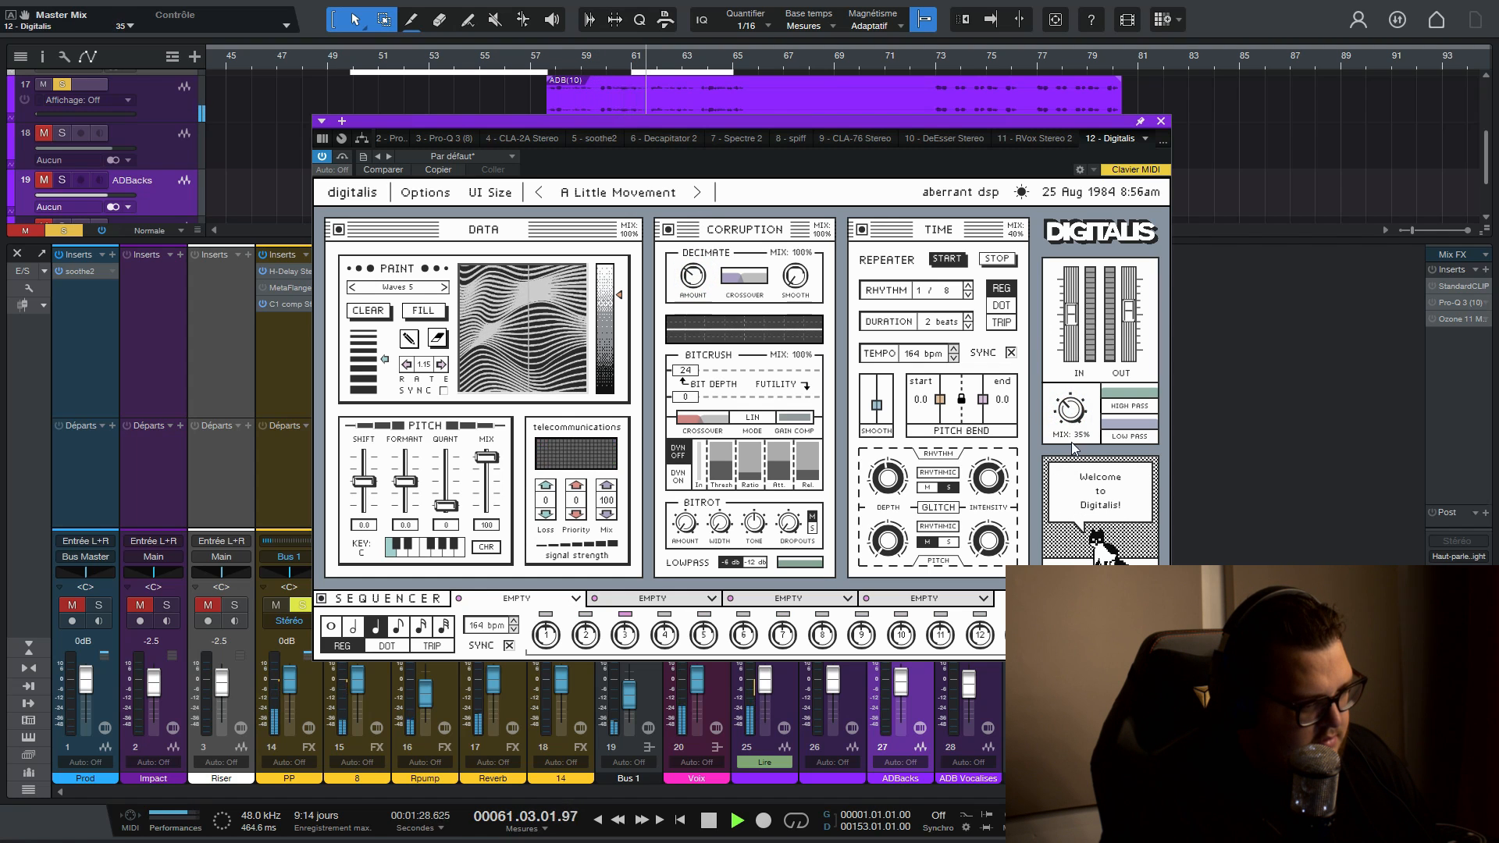
pyautogui.moveTo(1073, 462); pyautogui.dragTo(1073, 466)
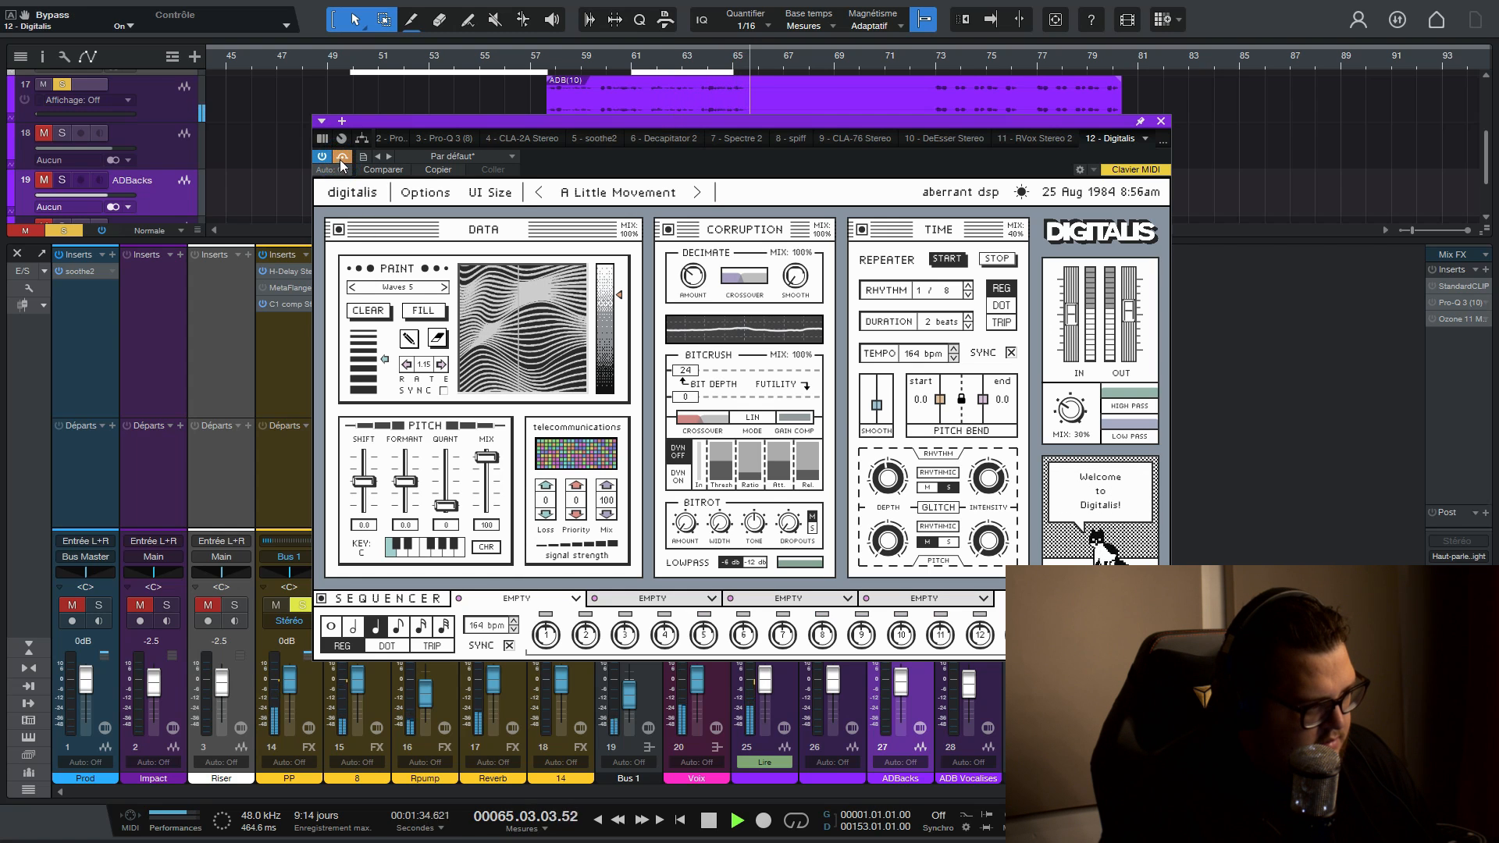
pyautogui.click(341, 158)
pyautogui.press('space')
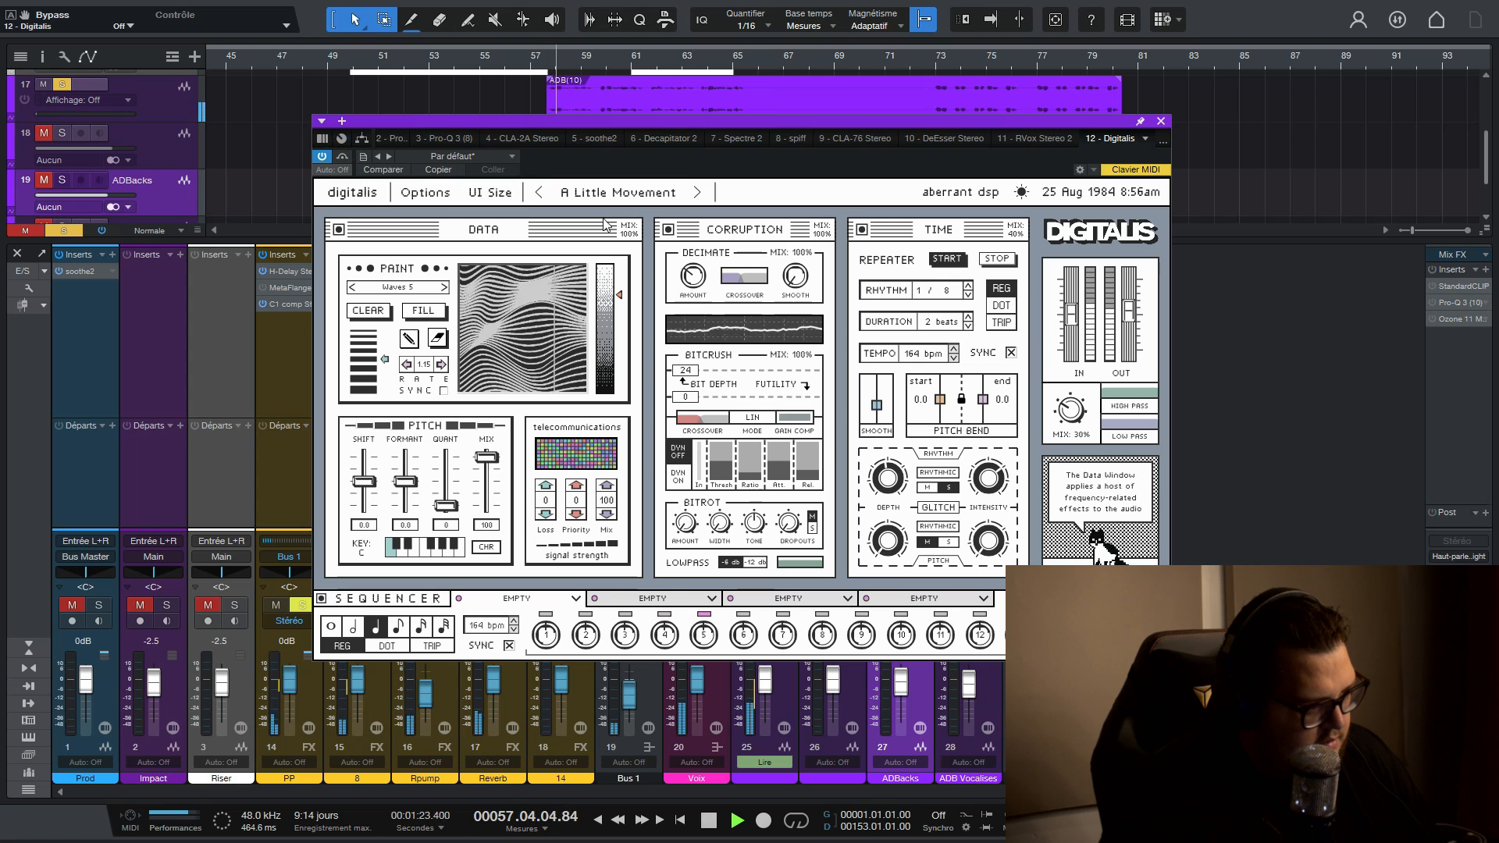
# - Advance through Dial-up to the Wobble Town preset and audition it with the master mix at 30%
pyautogui.click(697, 194)
pyautogui.press('space')
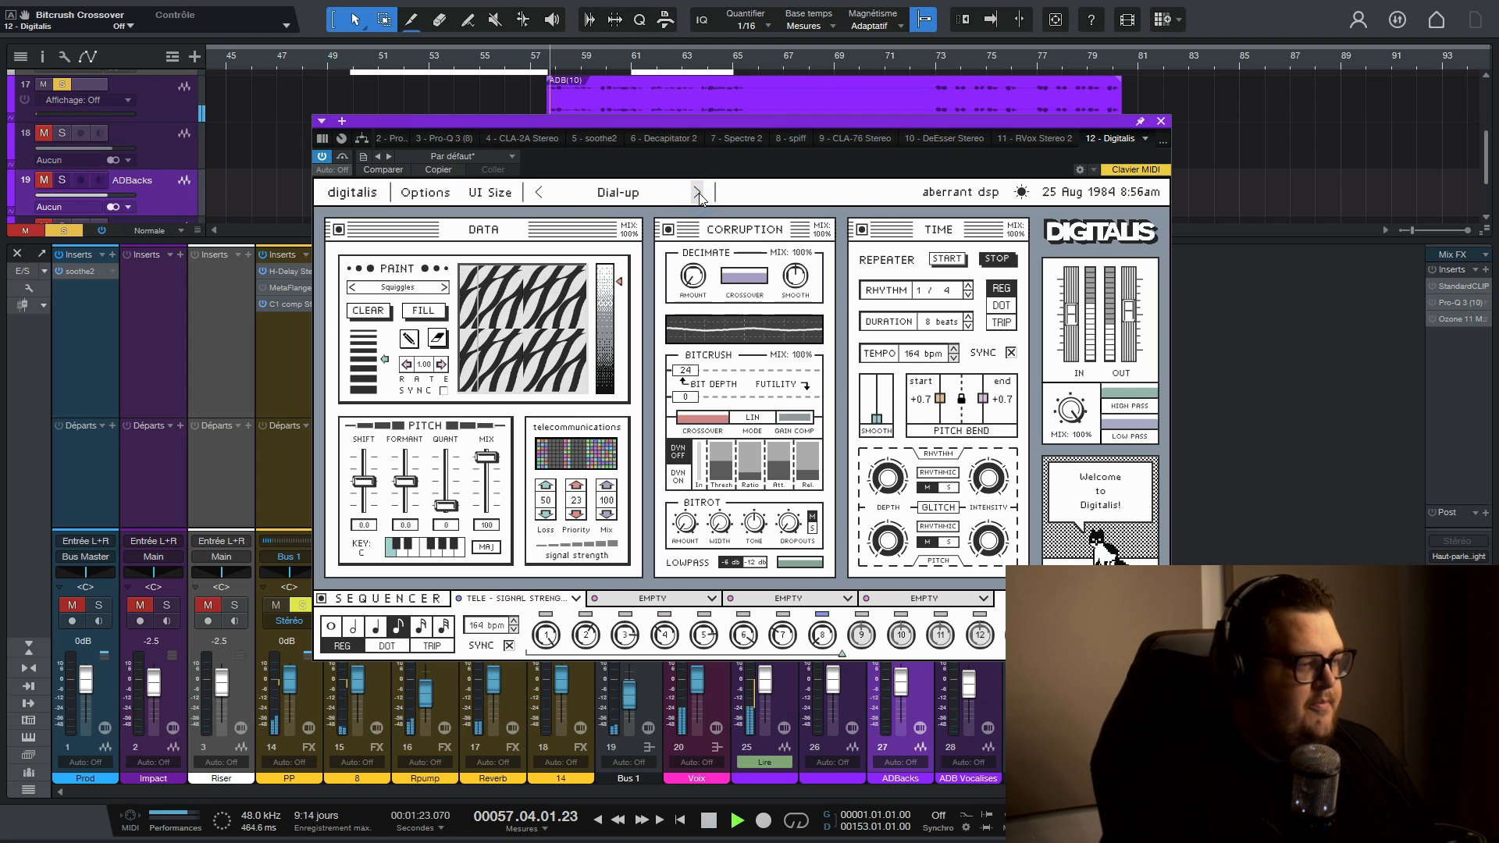
pyautogui.click(697, 194)
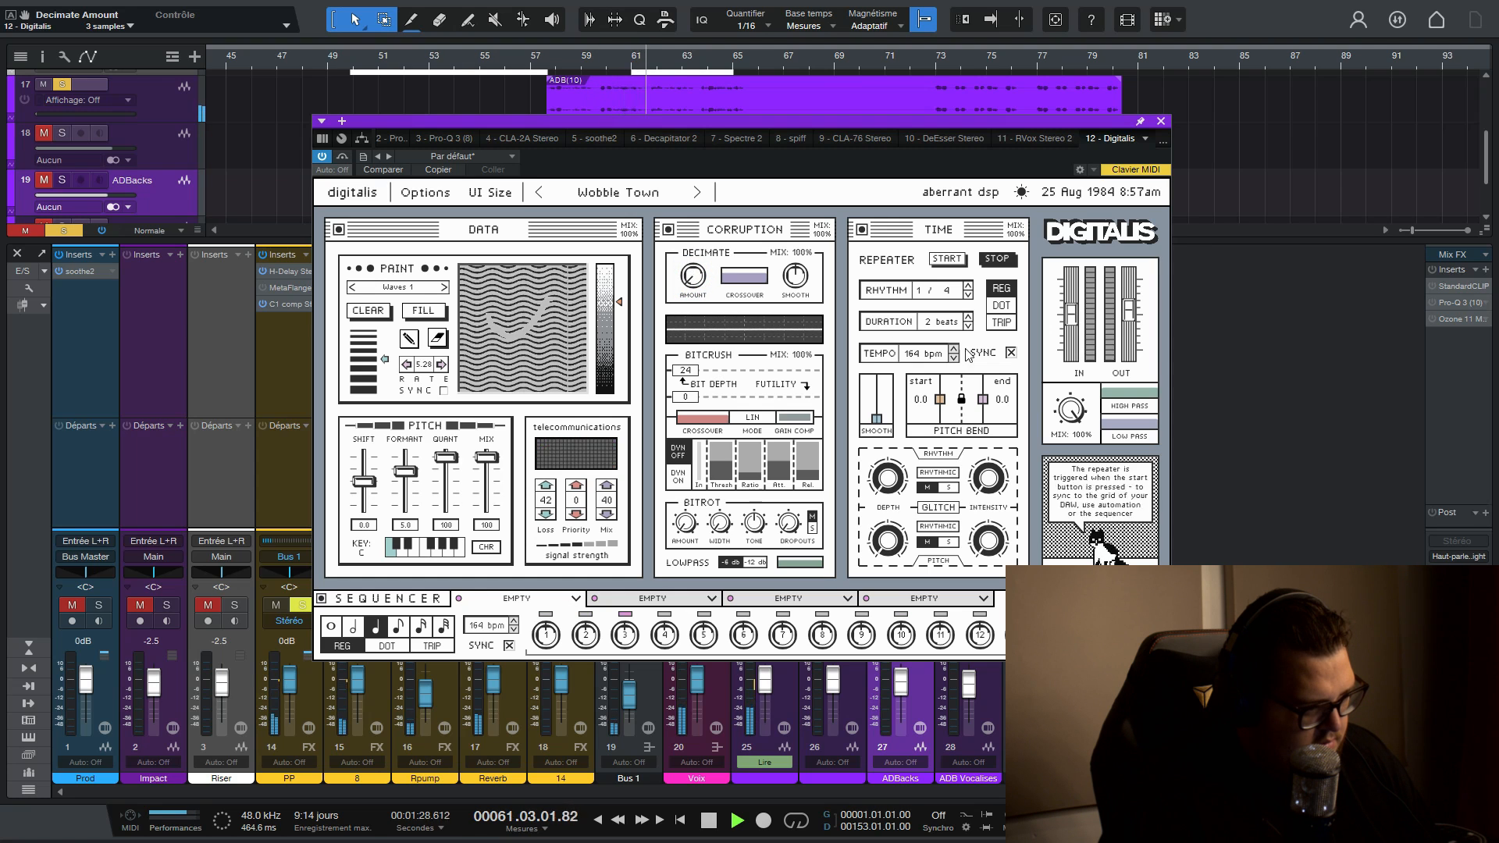
pyautogui.moveTo(1071, 409); pyautogui.dragTo(1065, 508)
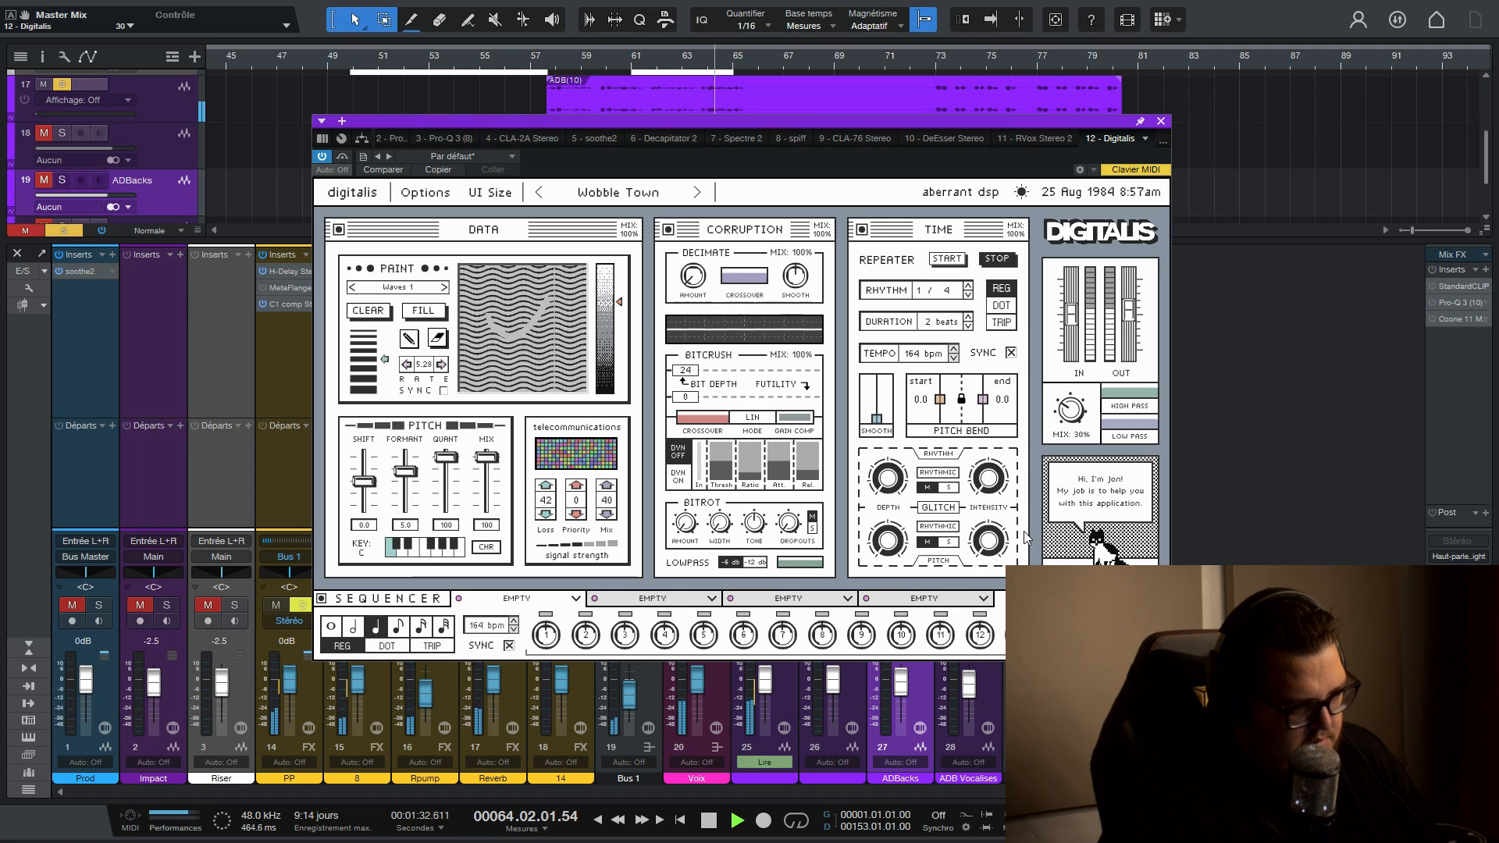
pyautogui.press('space')
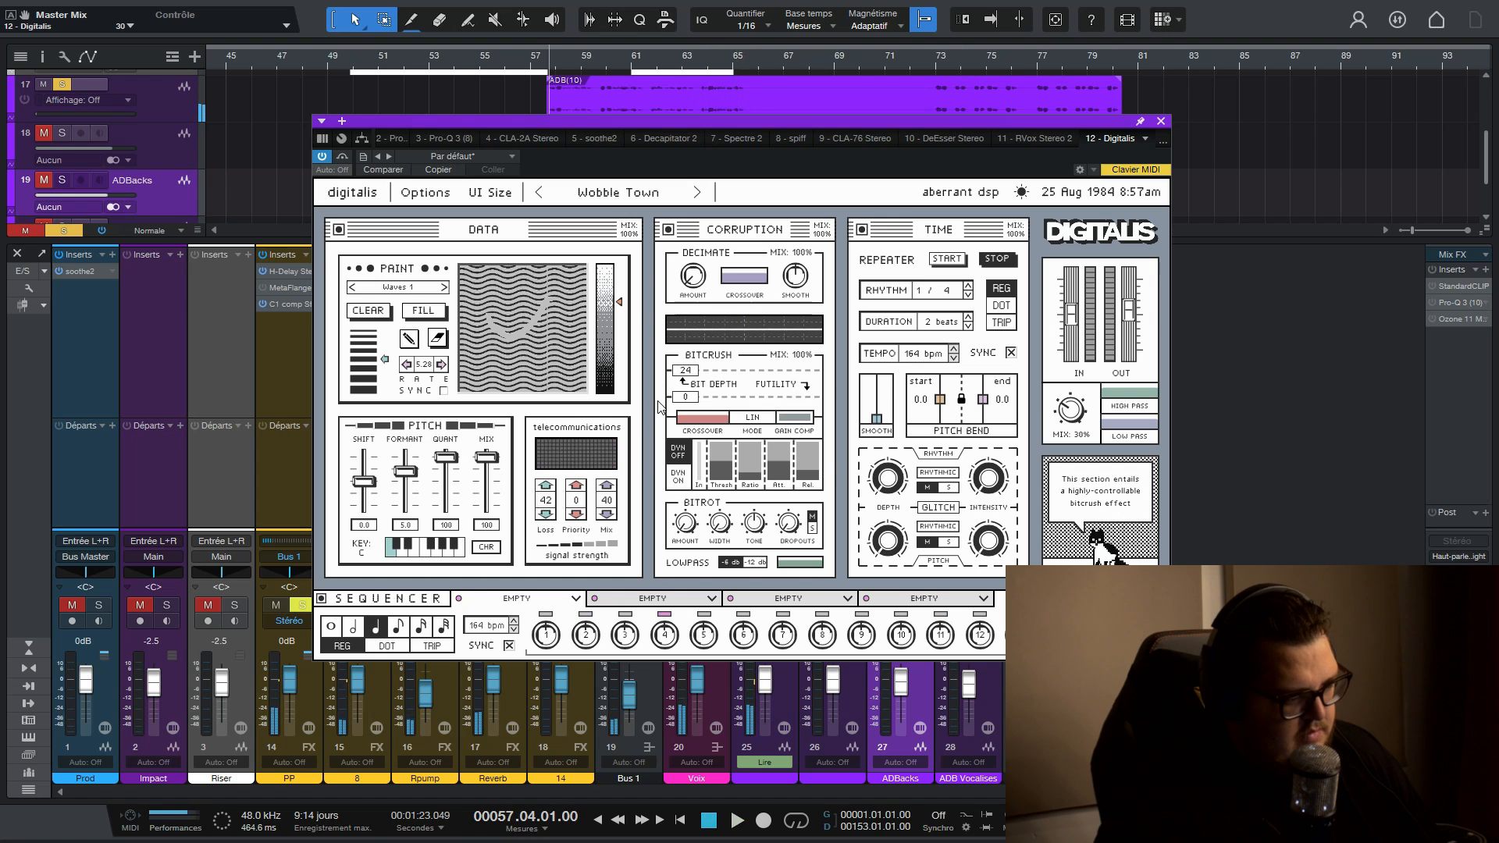
# - Advance to the Personal Access System preset and audition it on the vocal
pyautogui.click(699, 192)
pyautogui.press('space')
pyautogui.click(699, 193)
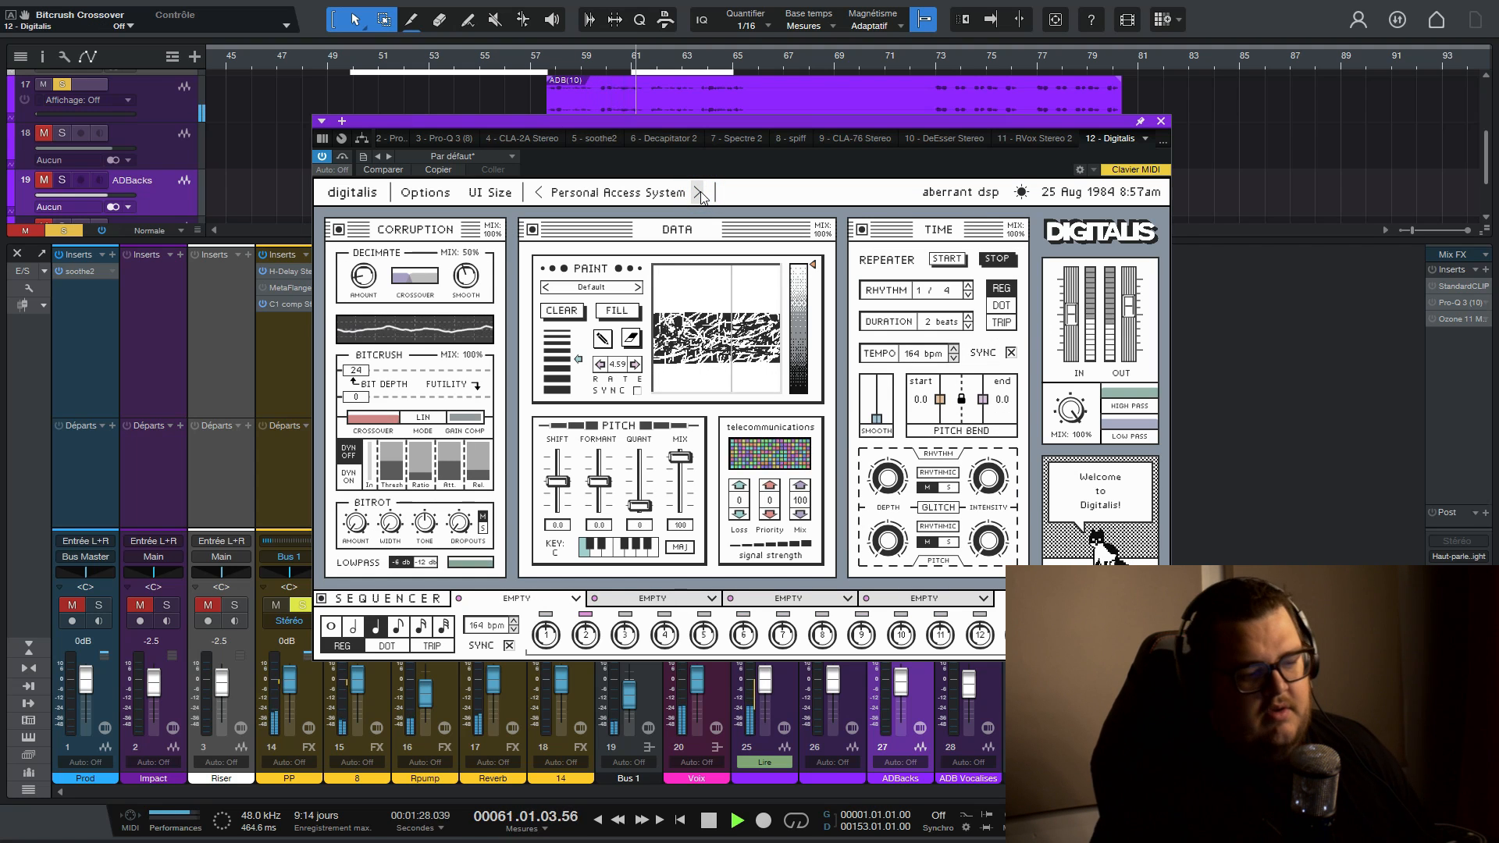
pyautogui.press('space')
# - Audition the vocal with the Prod track unmuted, the master mix reset to 100% and the Digitalis output raised slightly
pyautogui.moveTo(1071, 411); pyautogui.dragTo(1055, 486)
pyautogui.press('space')
pyautogui.click(70, 603)
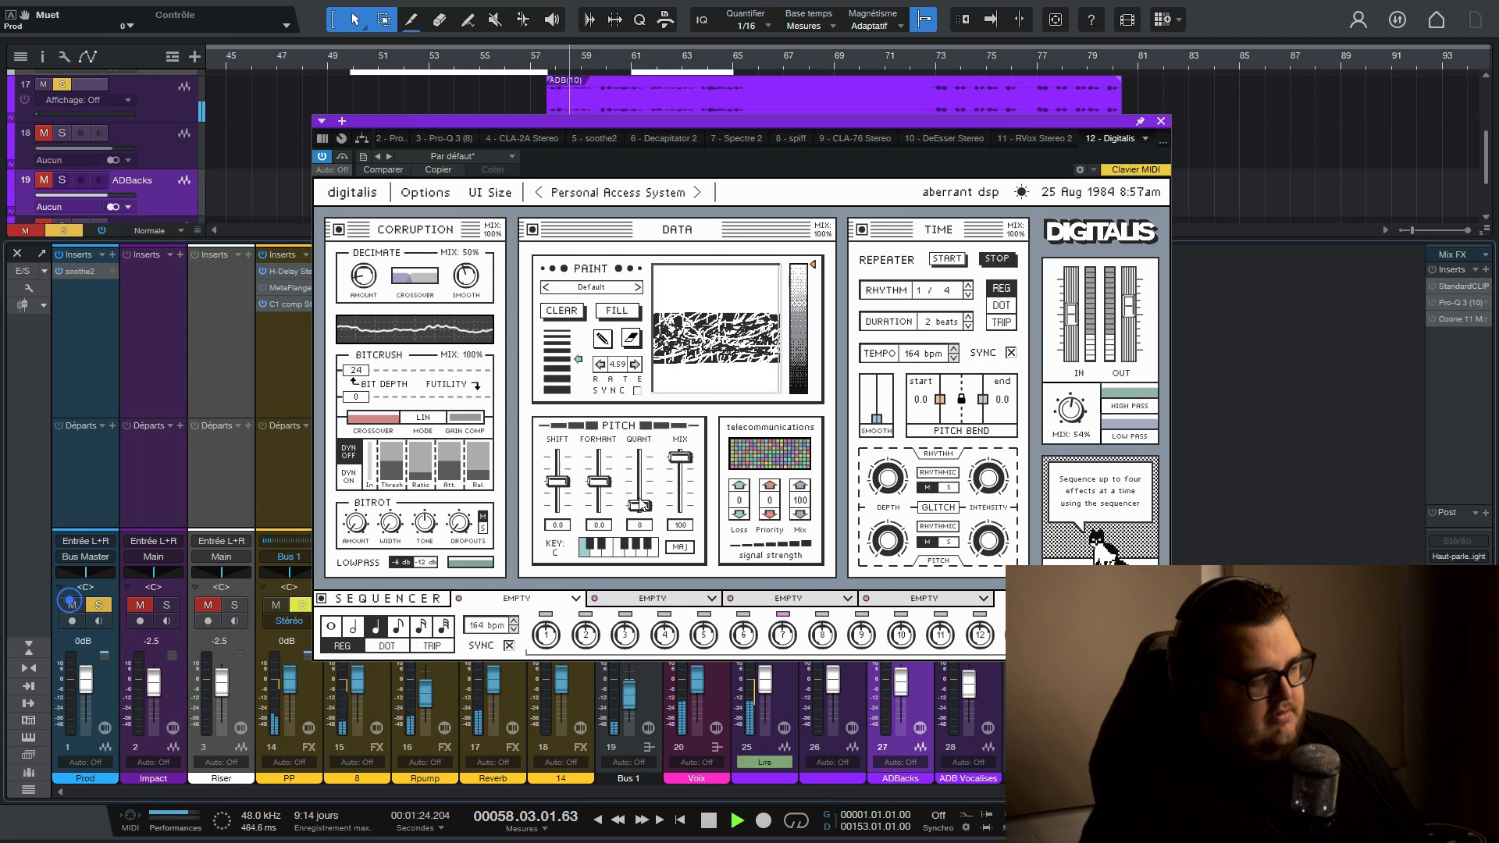
pyautogui.doubleClick(1071, 419)
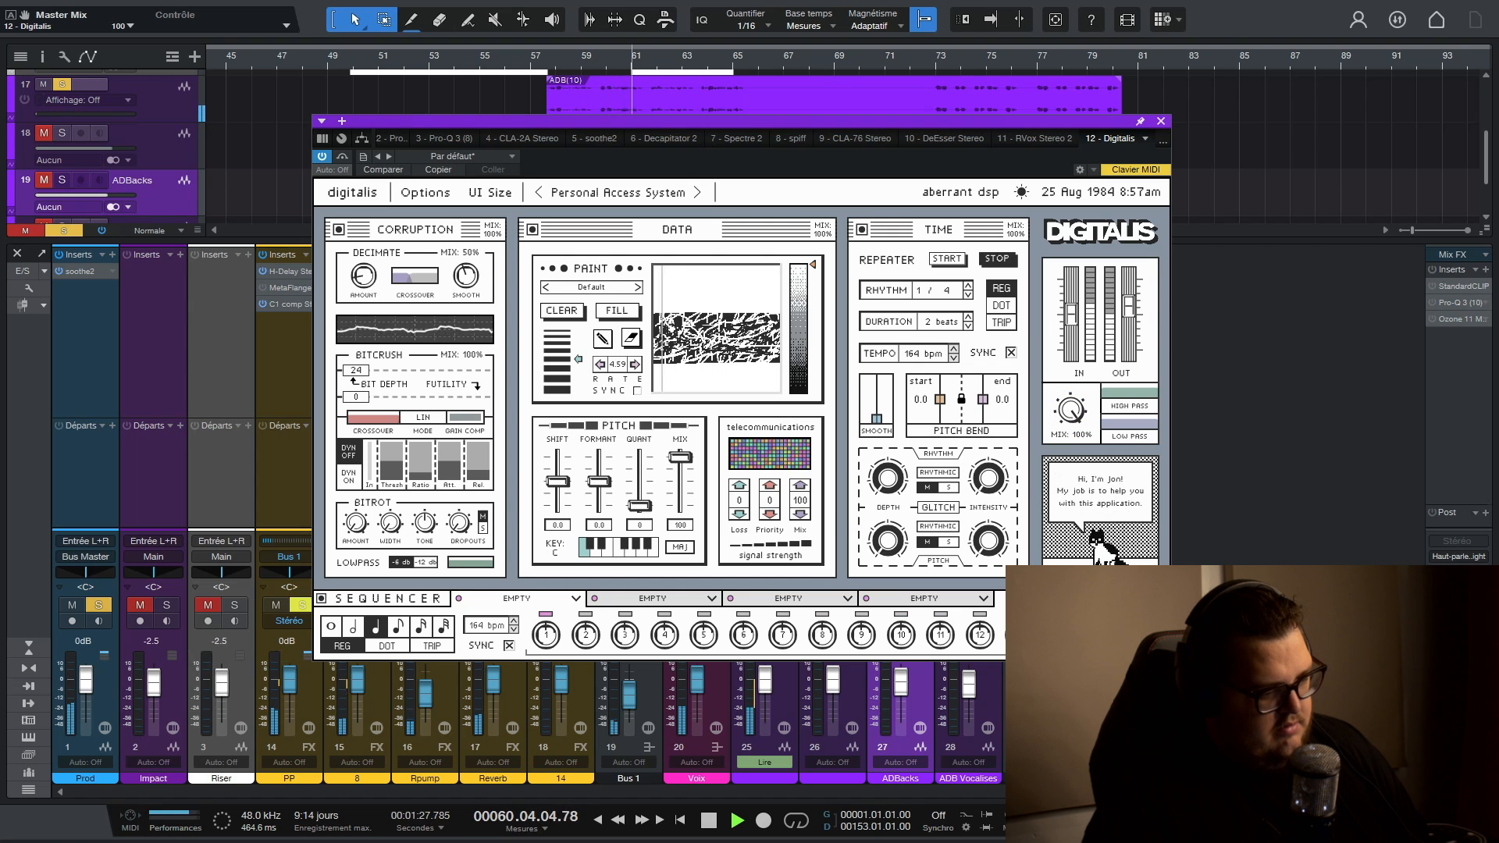
pyautogui.moveTo(1130, 311); pyautogui.dragTo(1131, 302)
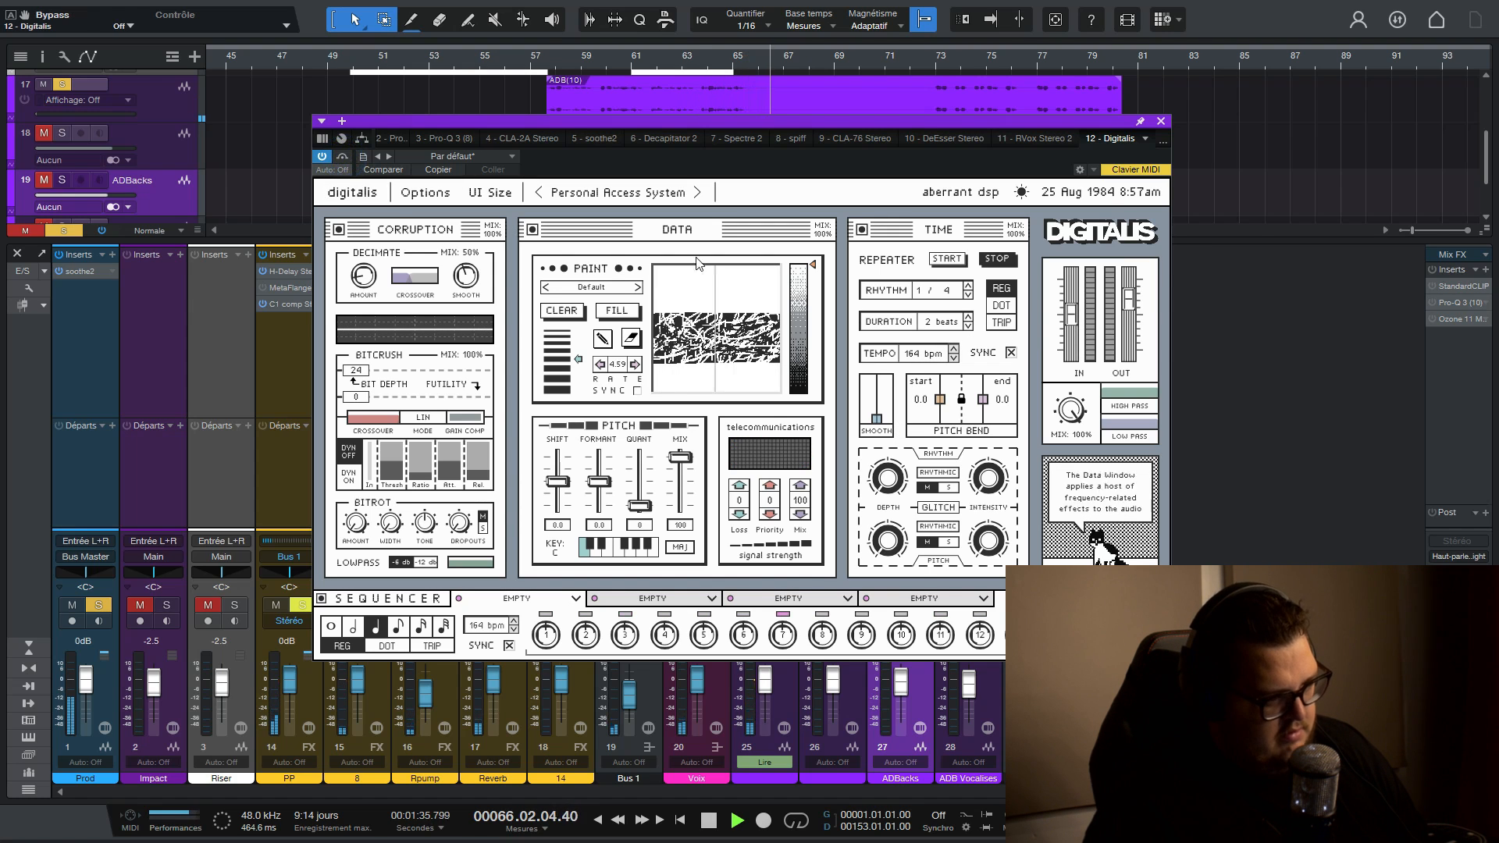
pyautogui.press('space')
# - Load the Nanobots preset from the Sound Design category and audition it with the master mix at 36%
pyautogui.moveTo(708, 120); pyautogui.dragTo(635, 198)
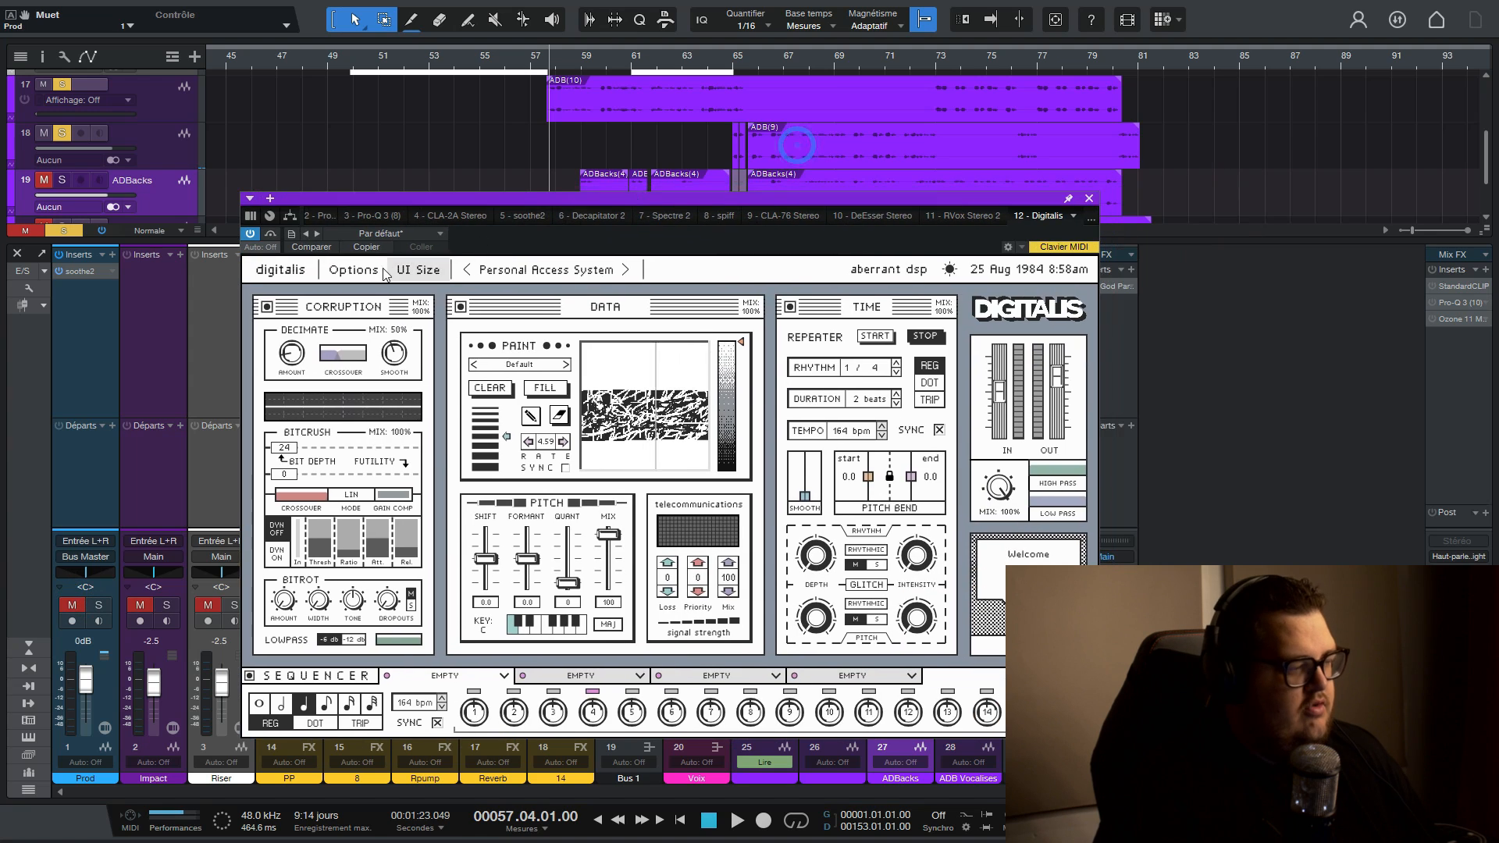
pyautogui.click(558, 269)
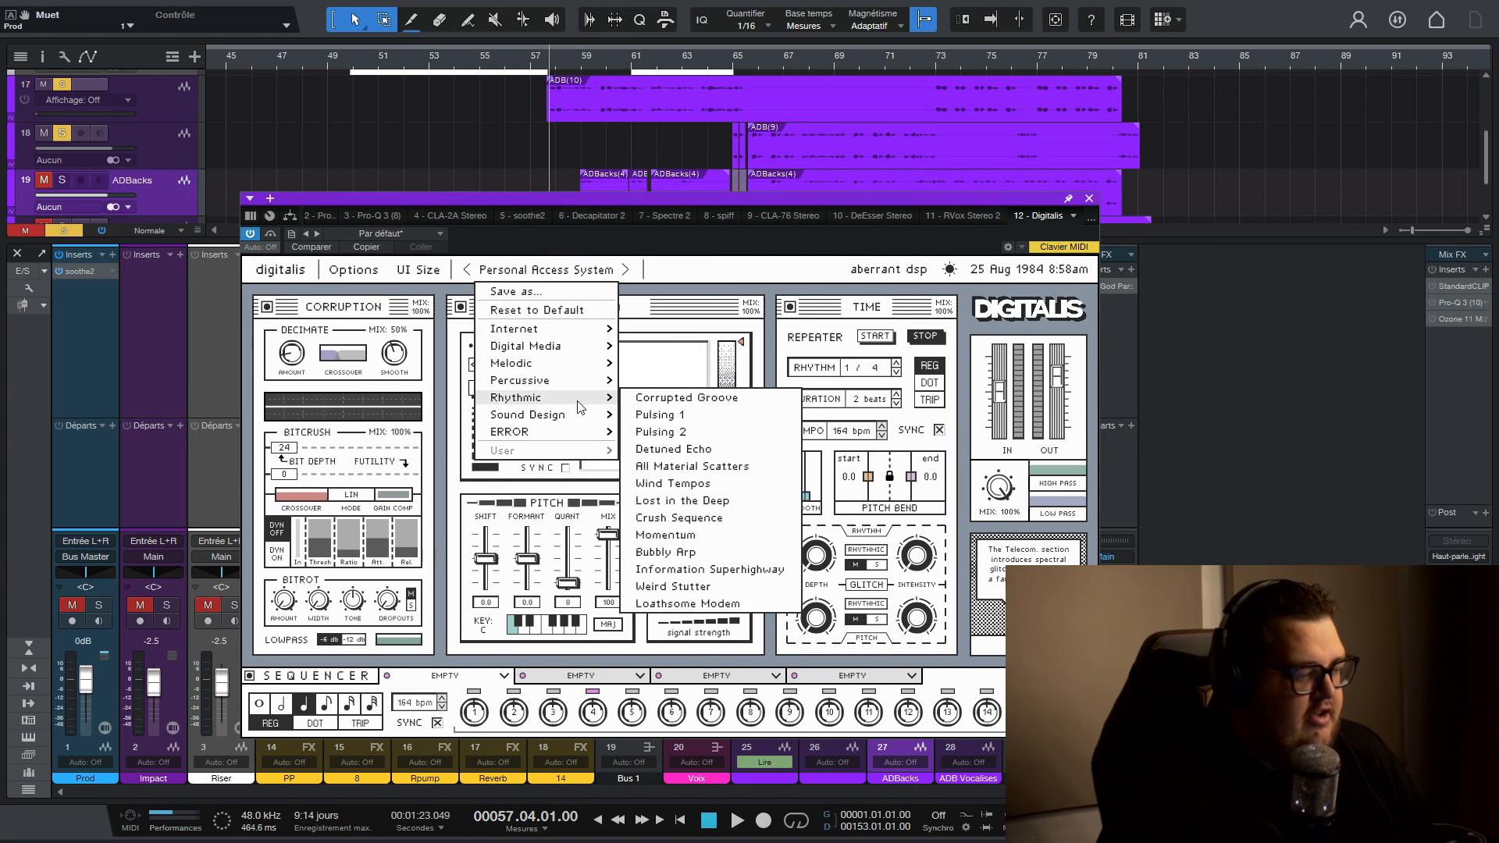
pyautogui.moveTo(570, 417)
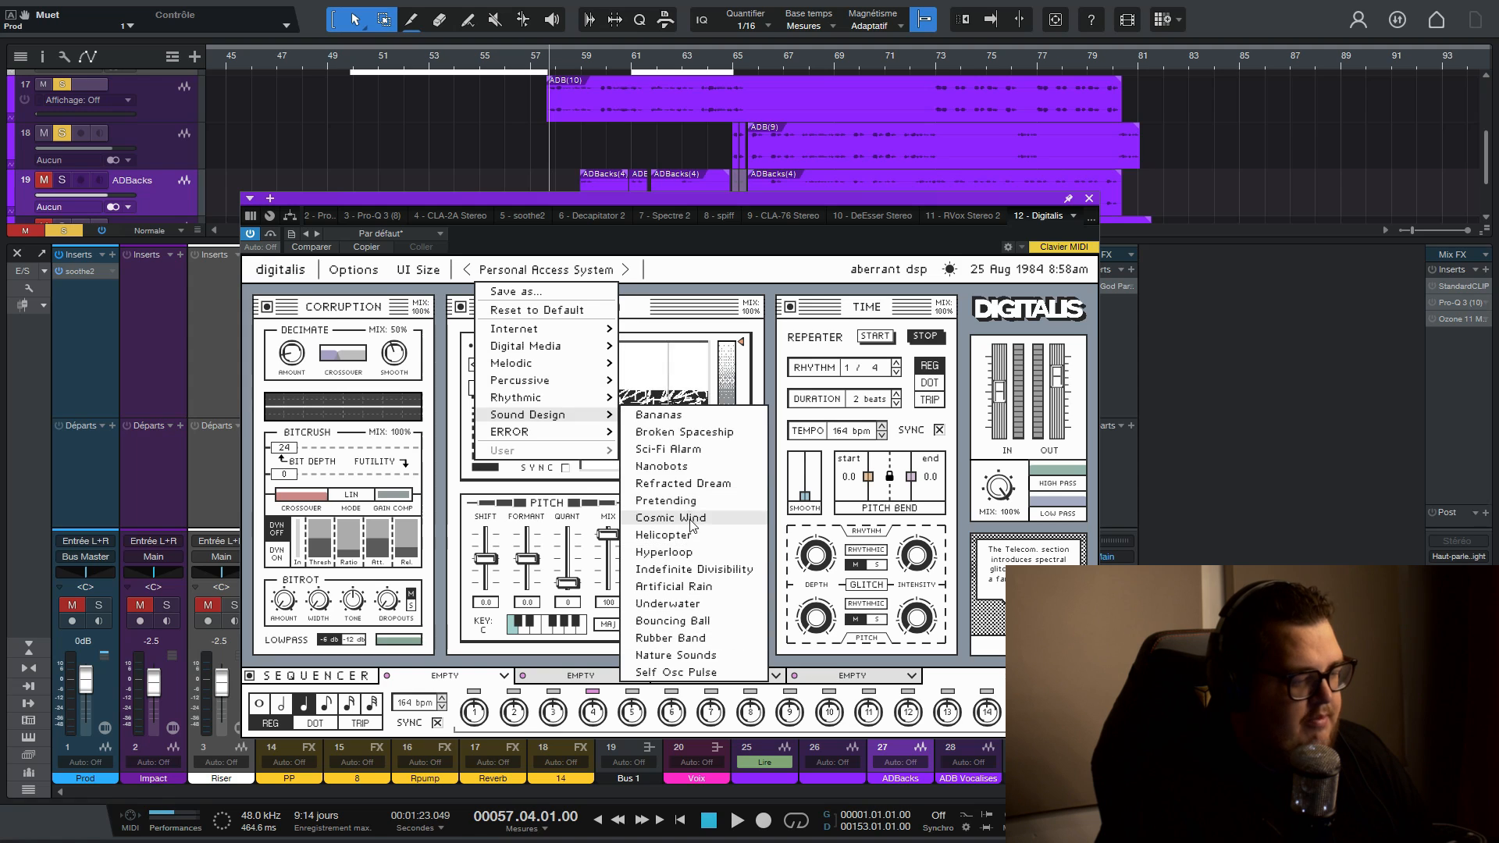
pyautogui.click(662, 466)
pyautogui.press('space')
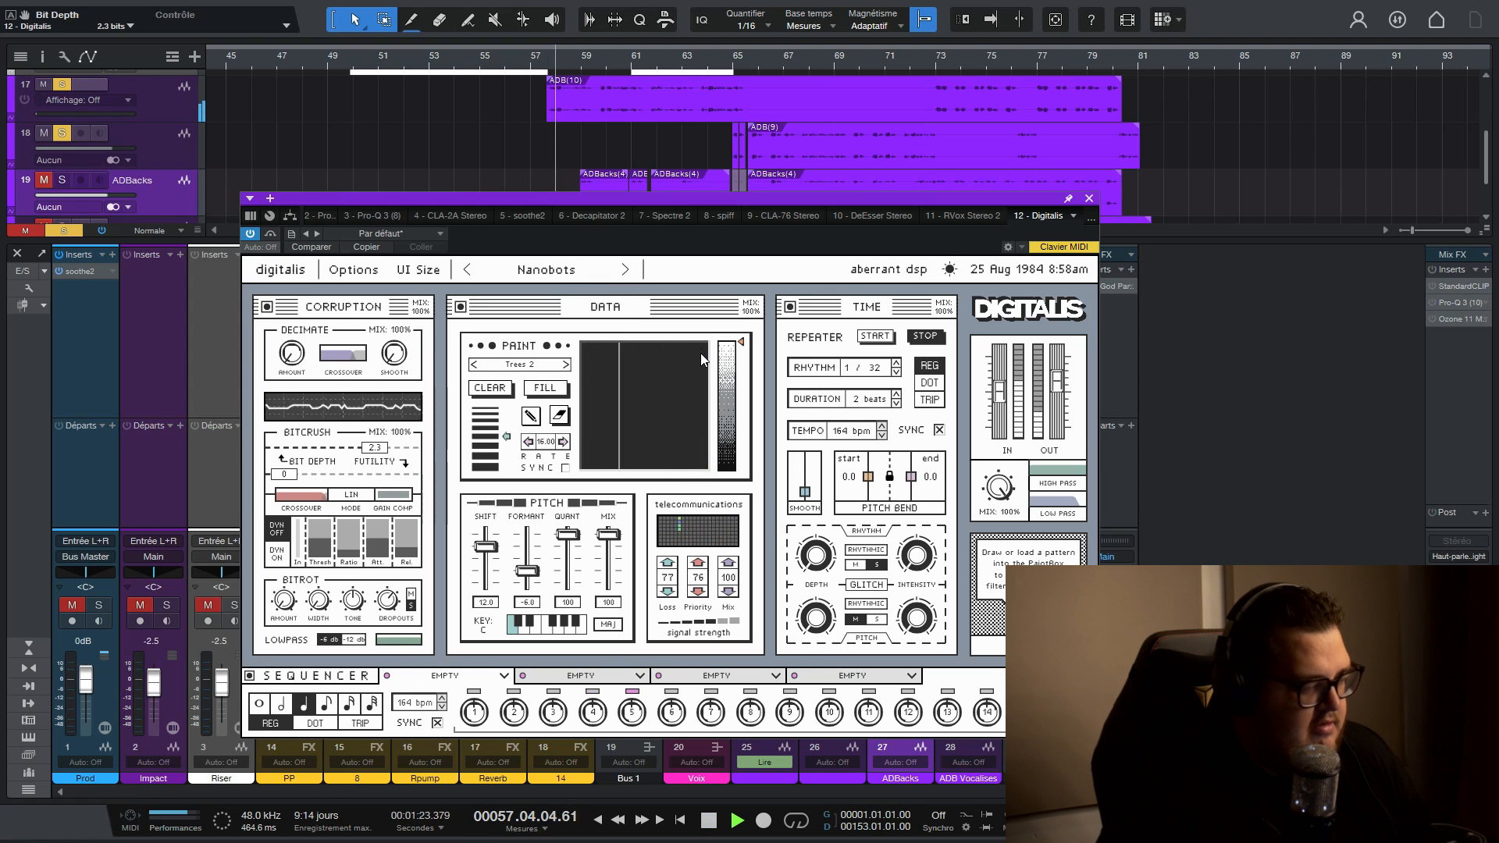
pyautogui.moveTo(998, 499); pyautogui.dragTo(980, 622)
pyautogui.press('space')
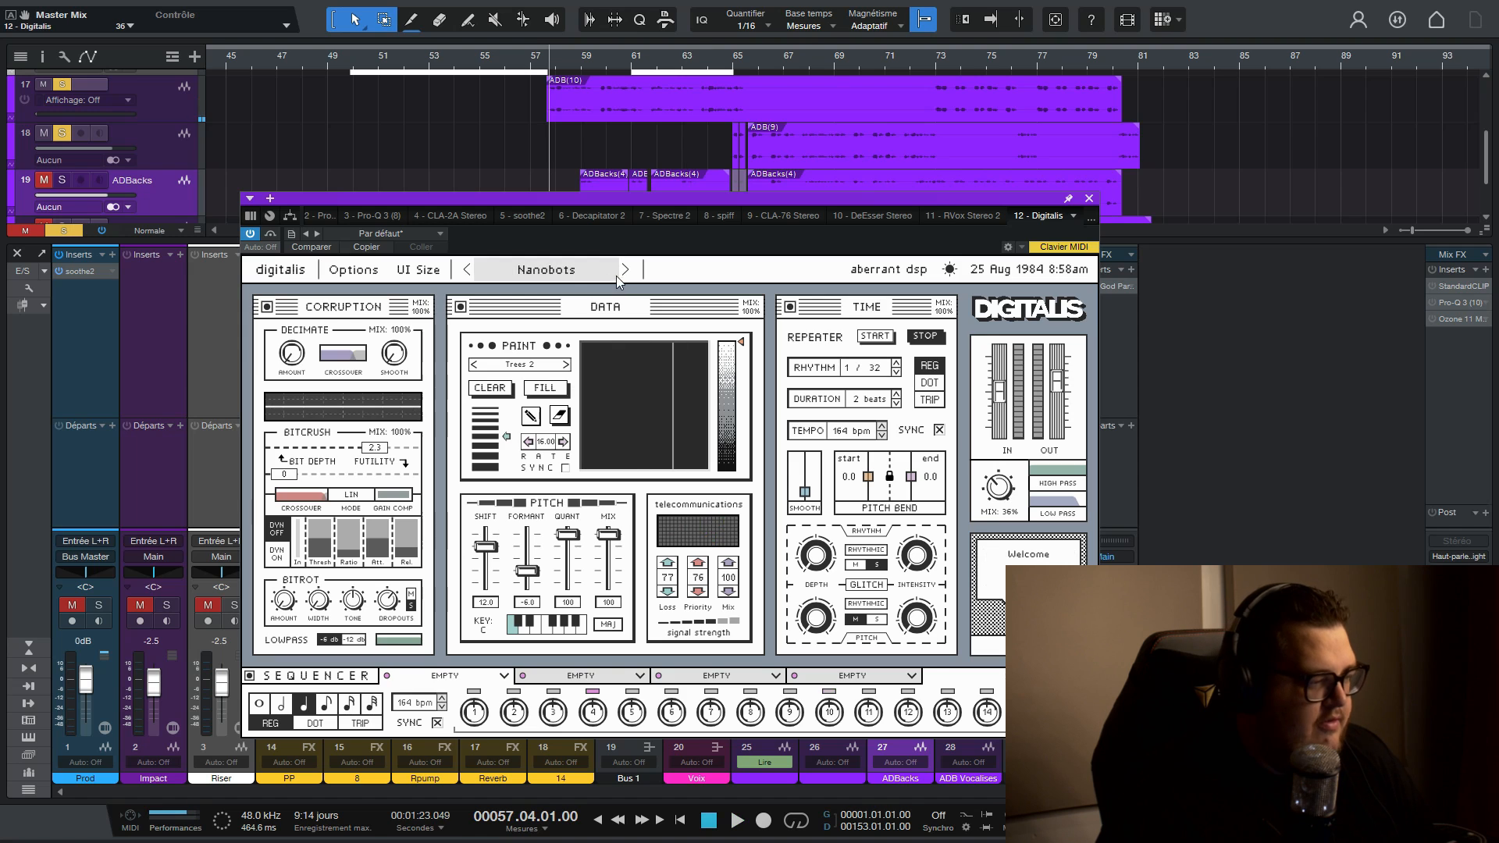
# - Load the Helicopter preset with the master mix at 50% and draw a freehand shape on the Paint canvas
pyautogui.click(550, 270)
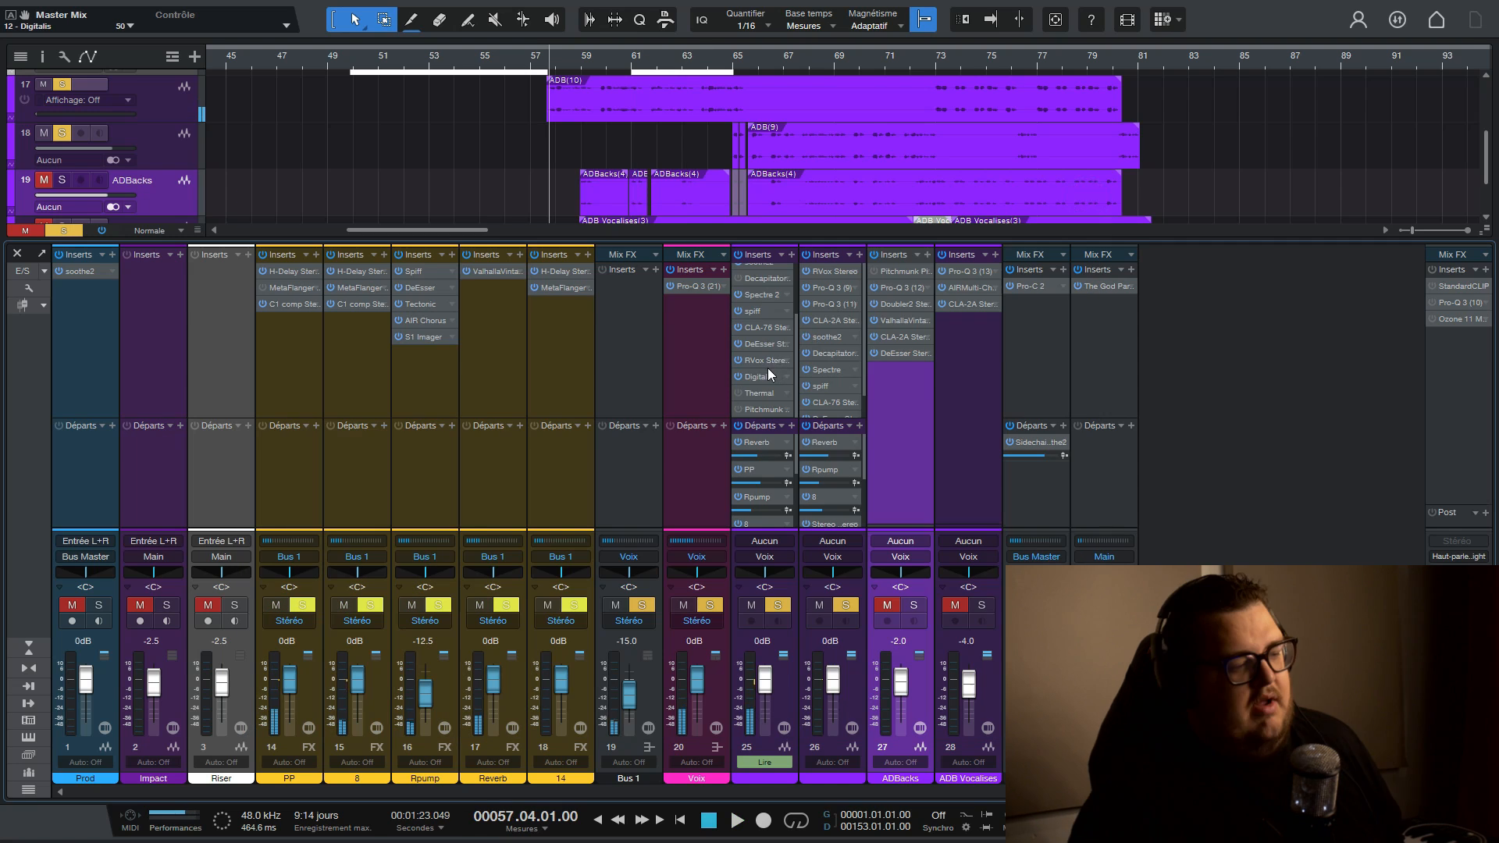
pyautogui.scroll(3, 768, 369)
pyautogui.scroll(-2, 768, 369)
pyautogui.scroll(-2, 766, 367)
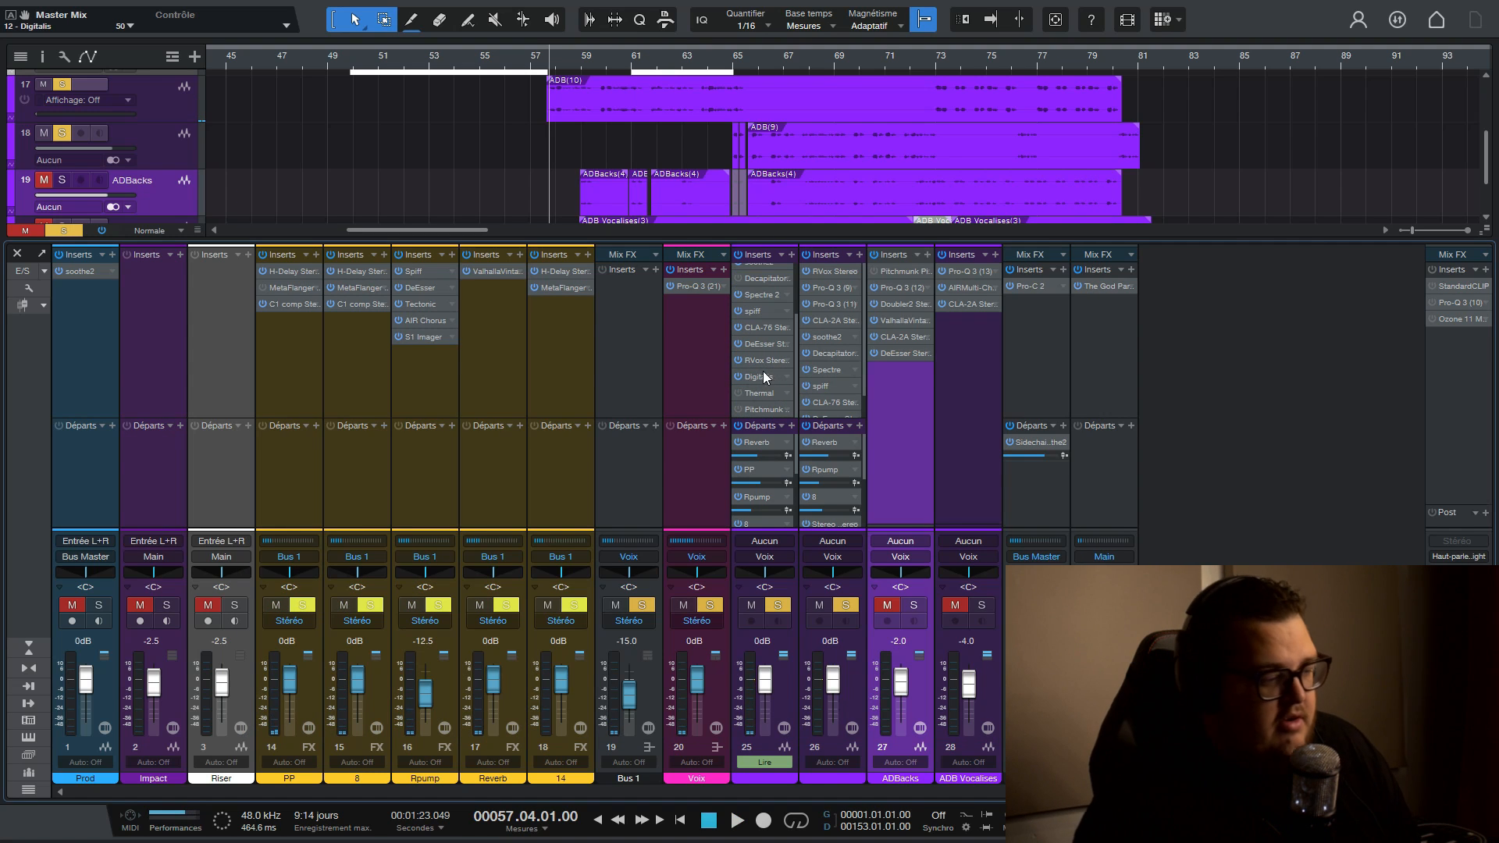
pyautogui.click(758, 380)
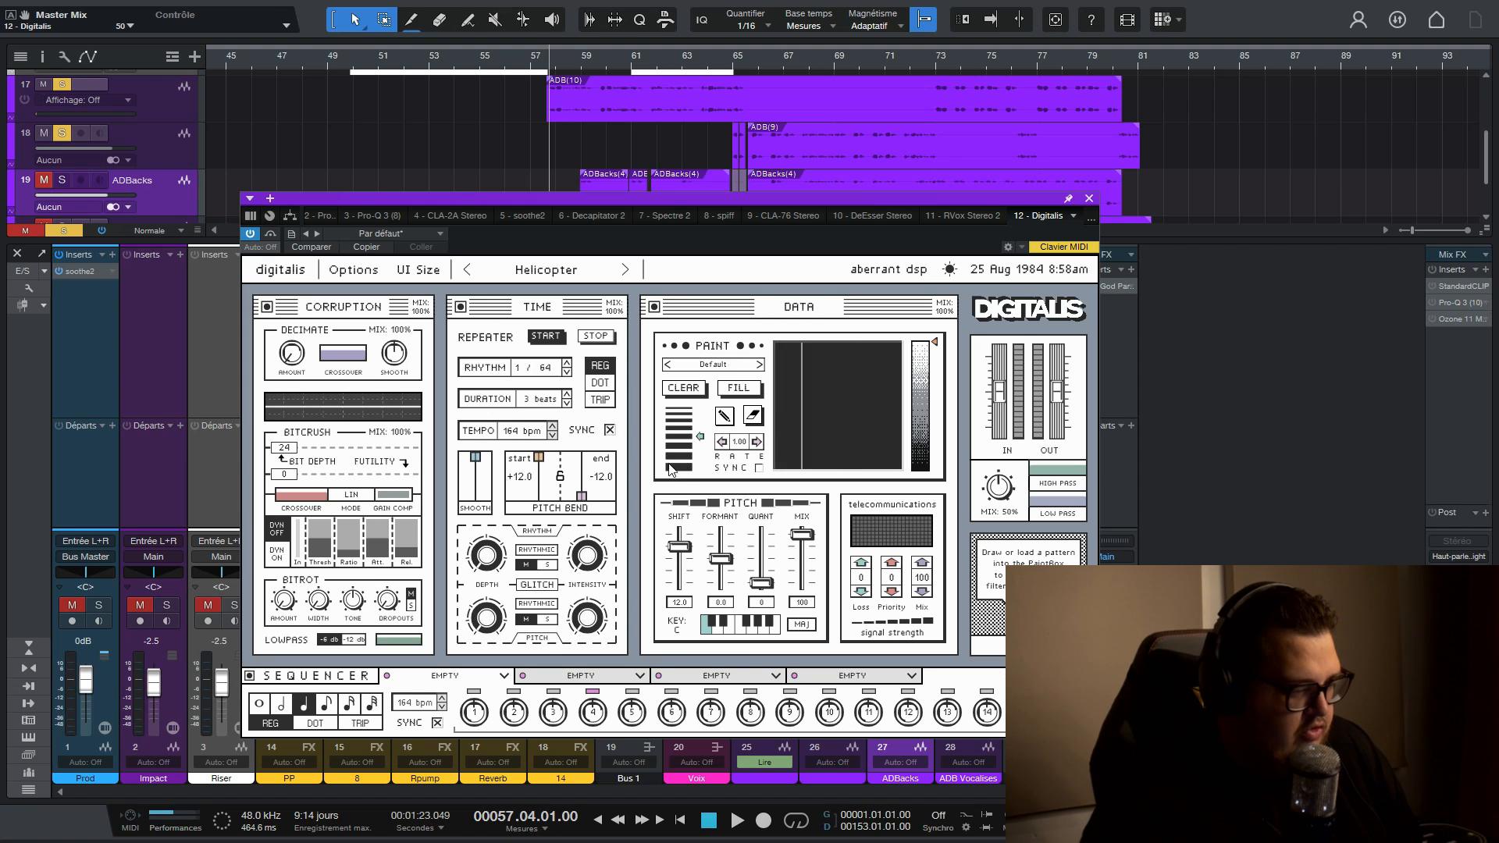
pyautogui.moveTo(804, 359)
pyautogui.mouseDown()
pyautogui.moveTo(847, 363)
pyautogui.moveTo(815, 431)
pyautogui.mouseUp()
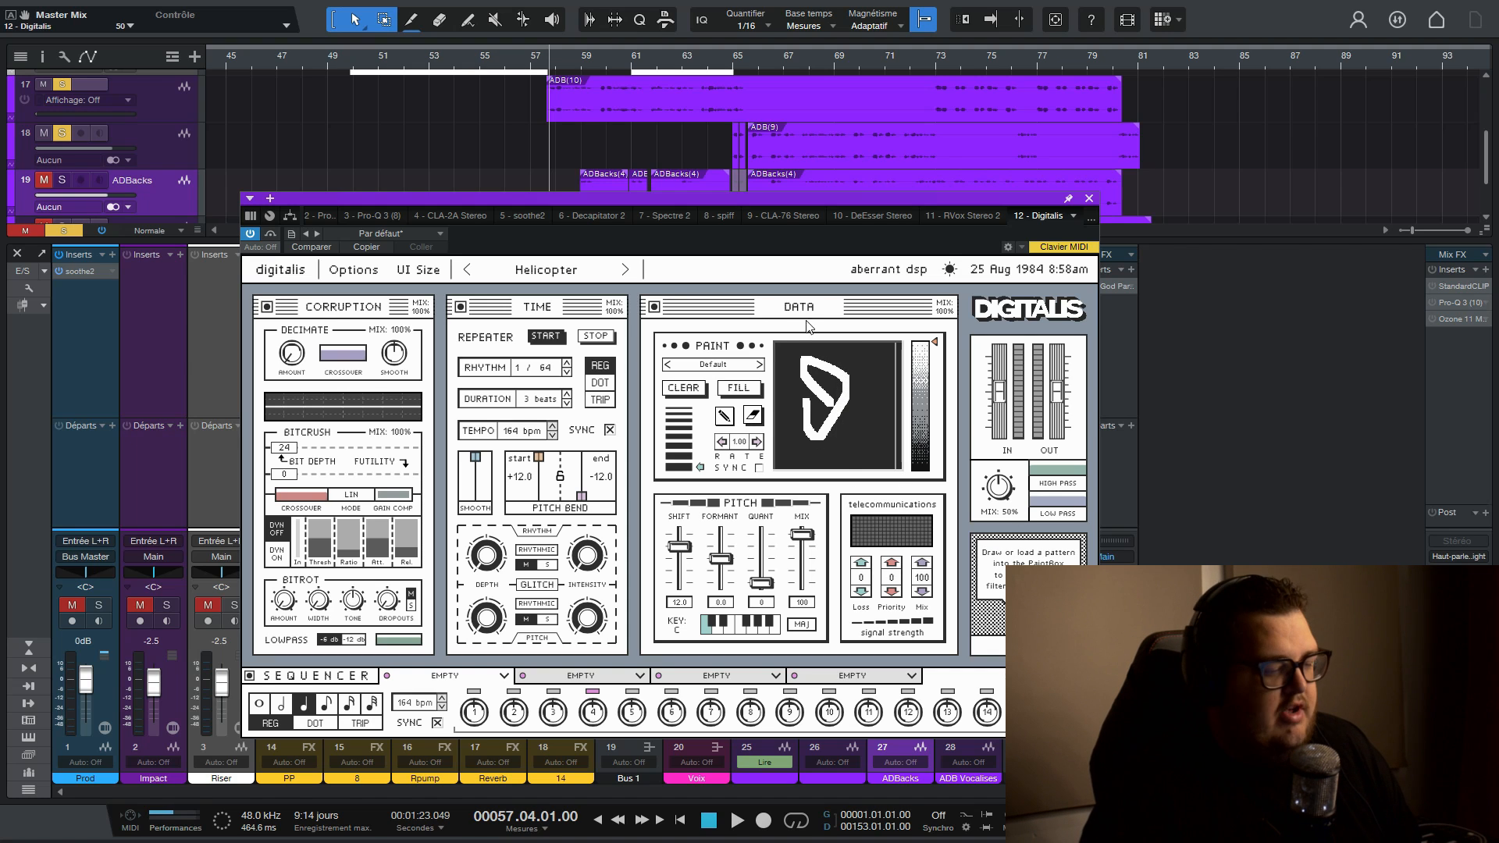
pyautogui.click(1090, 200)
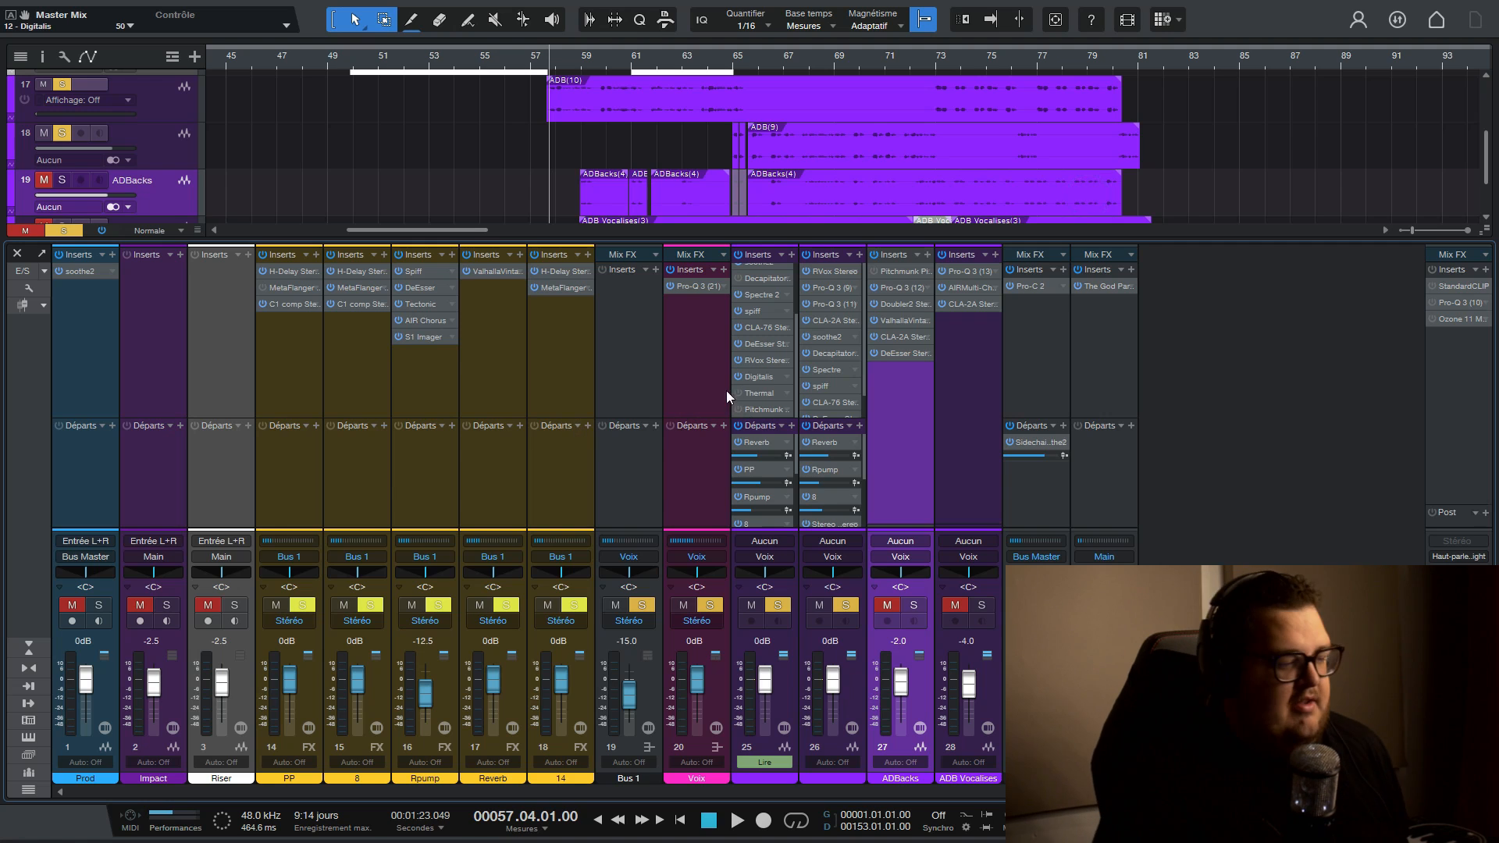
# - Remove Digitalis from track 25's inserts and open that track's Pitchmunk Pitch Shifter
pyautogui.rightClick(783, 378)
pyautogui.click(811, 488)
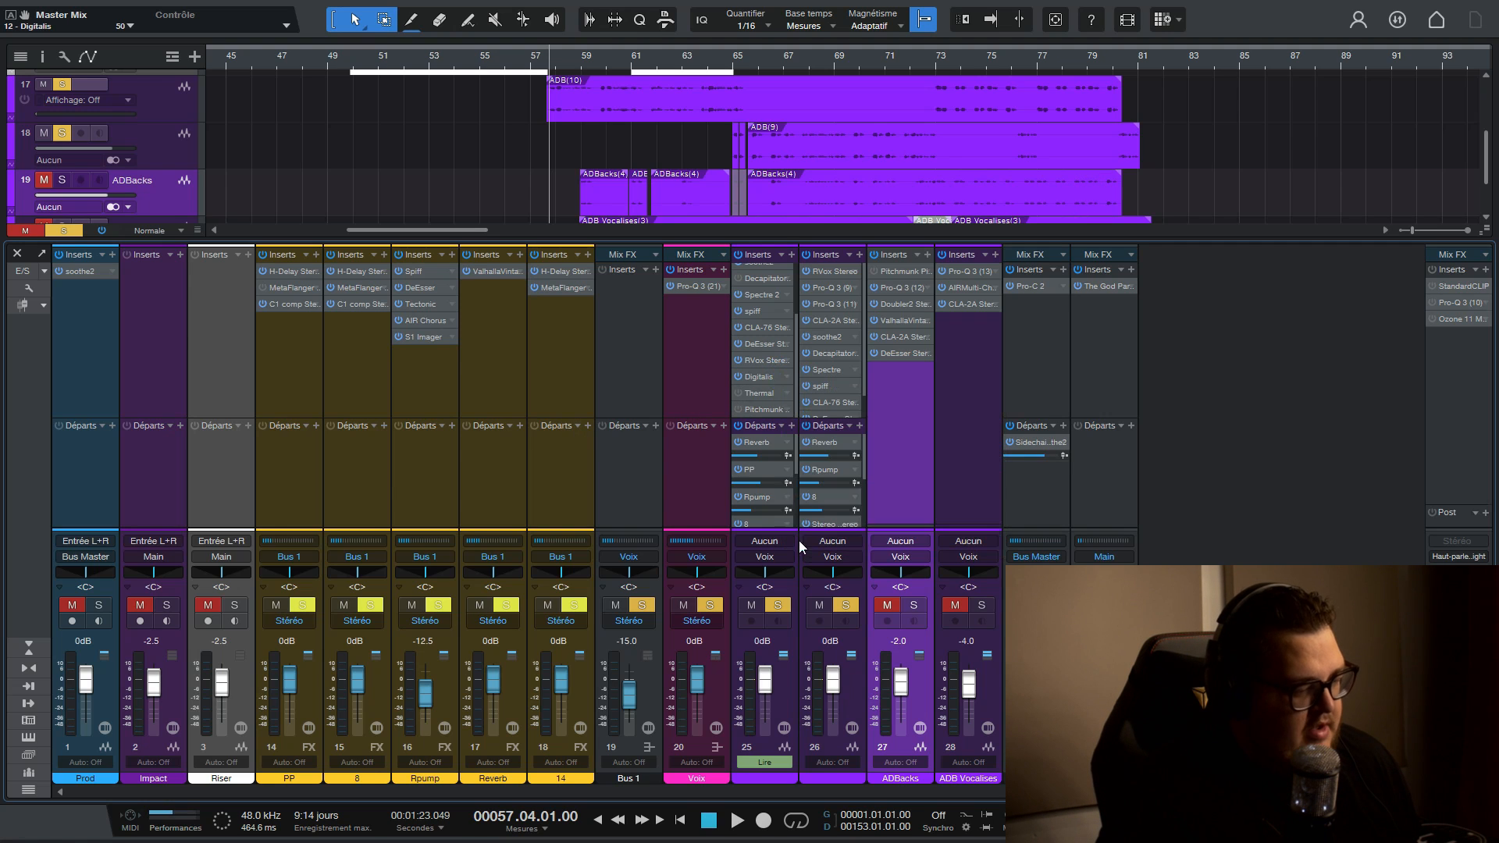
pyautogui.scroll(-1, 743, 400)
pyautogui.click(753, 406)
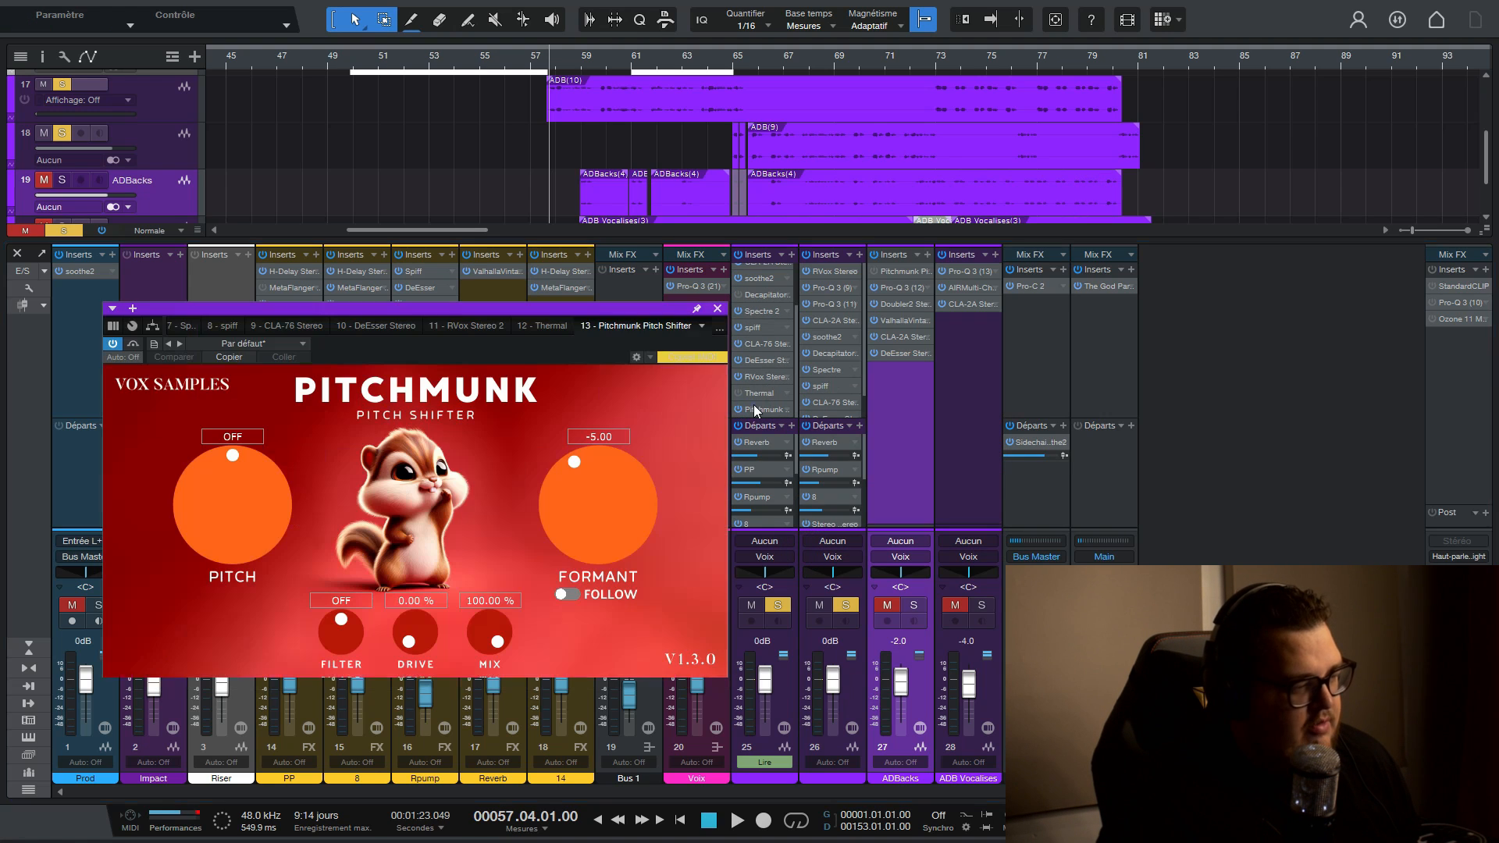
pyautogui.moveTo(452, 310); pyautogui.dragTo(503, 245)
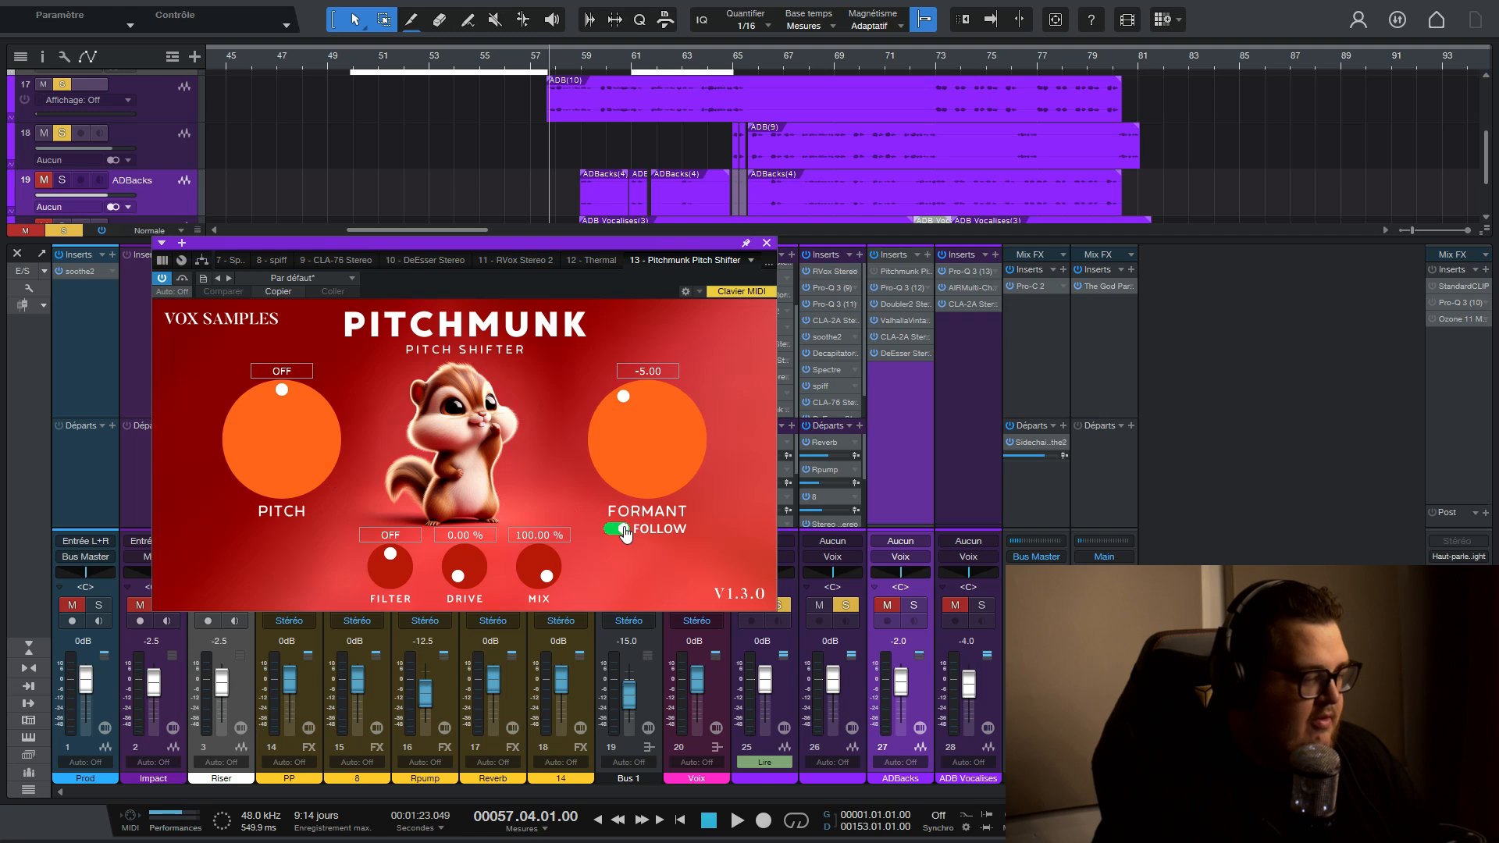
# - Try a pitch shift of 5.57 with Formant Follow on, reset the pitch to 0 and unlink the formant
pyautogui.moveTo(290, 447); pyautogui.dragTo(290, 438)
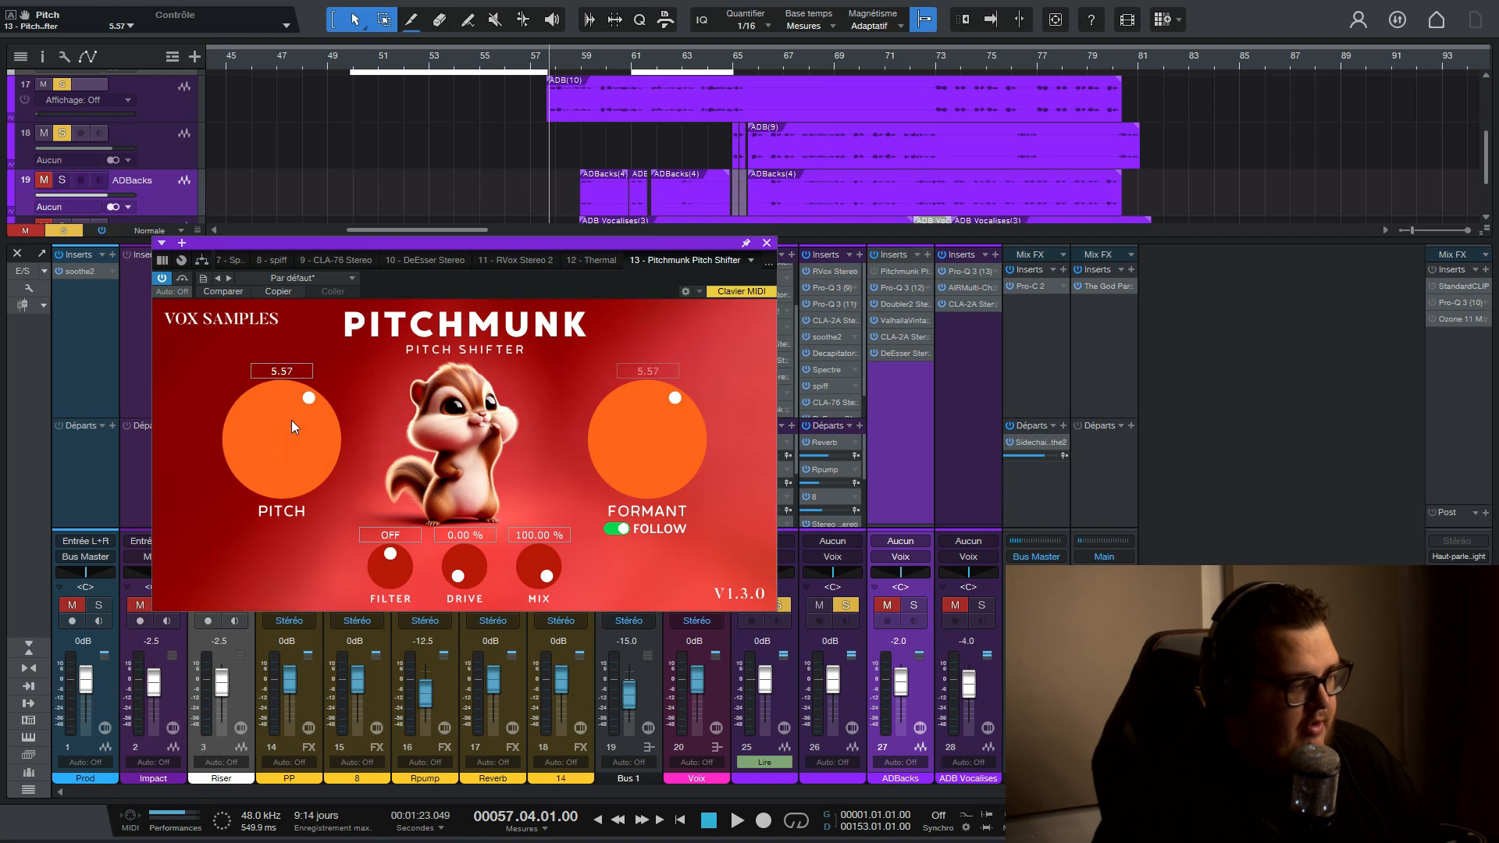
pyautogui.write('0')
pyautogui.press('Return')
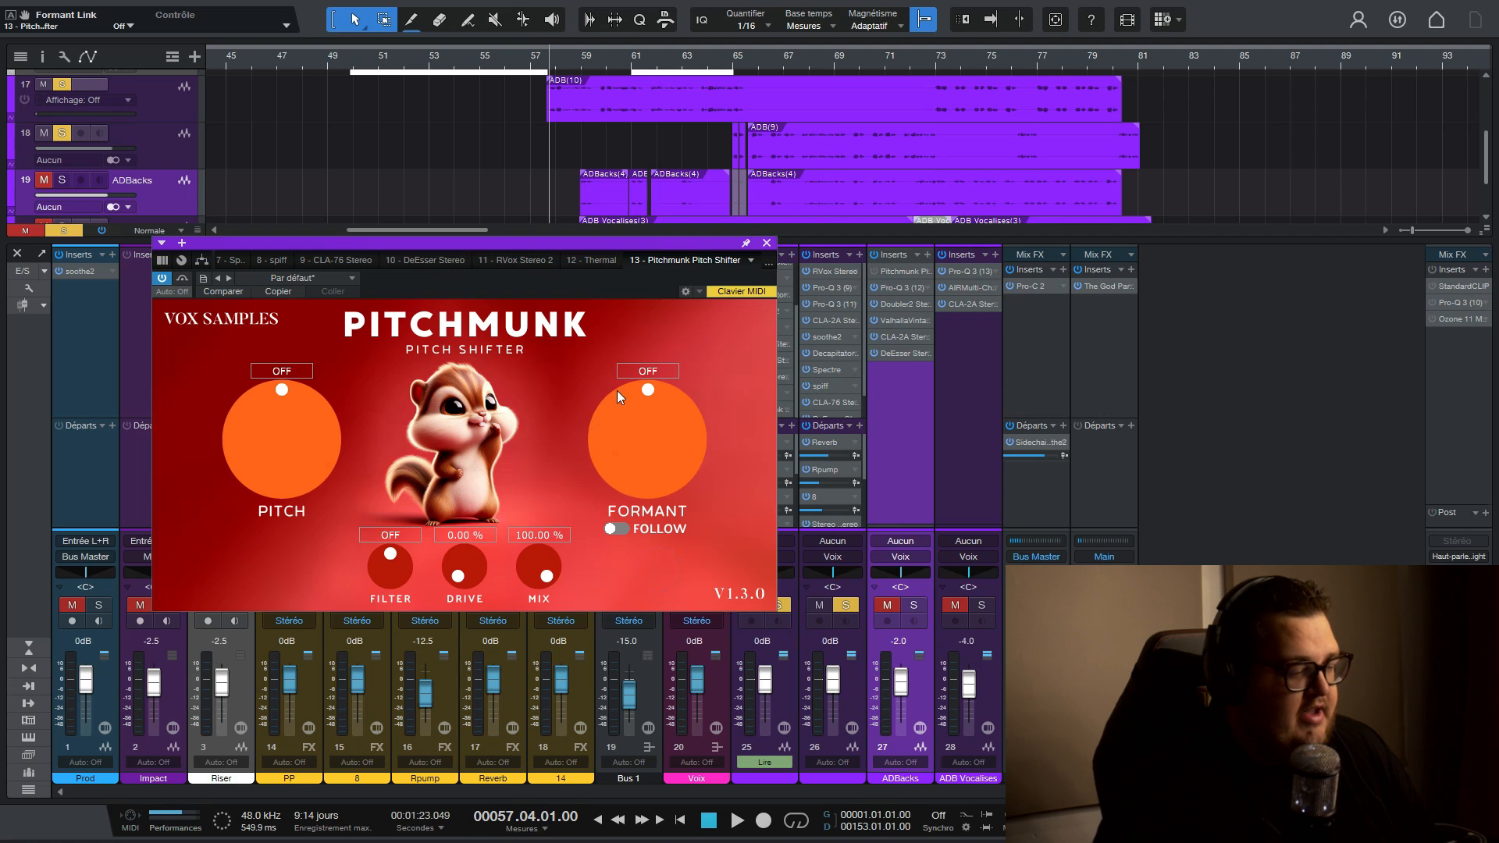
# - Demonstrate Pitchmunk's Drive at 32% and reset both Drive and Filter to their defaults
pyautogui.moveTo(612, 239); pyautogui.dragTo(527, 355)
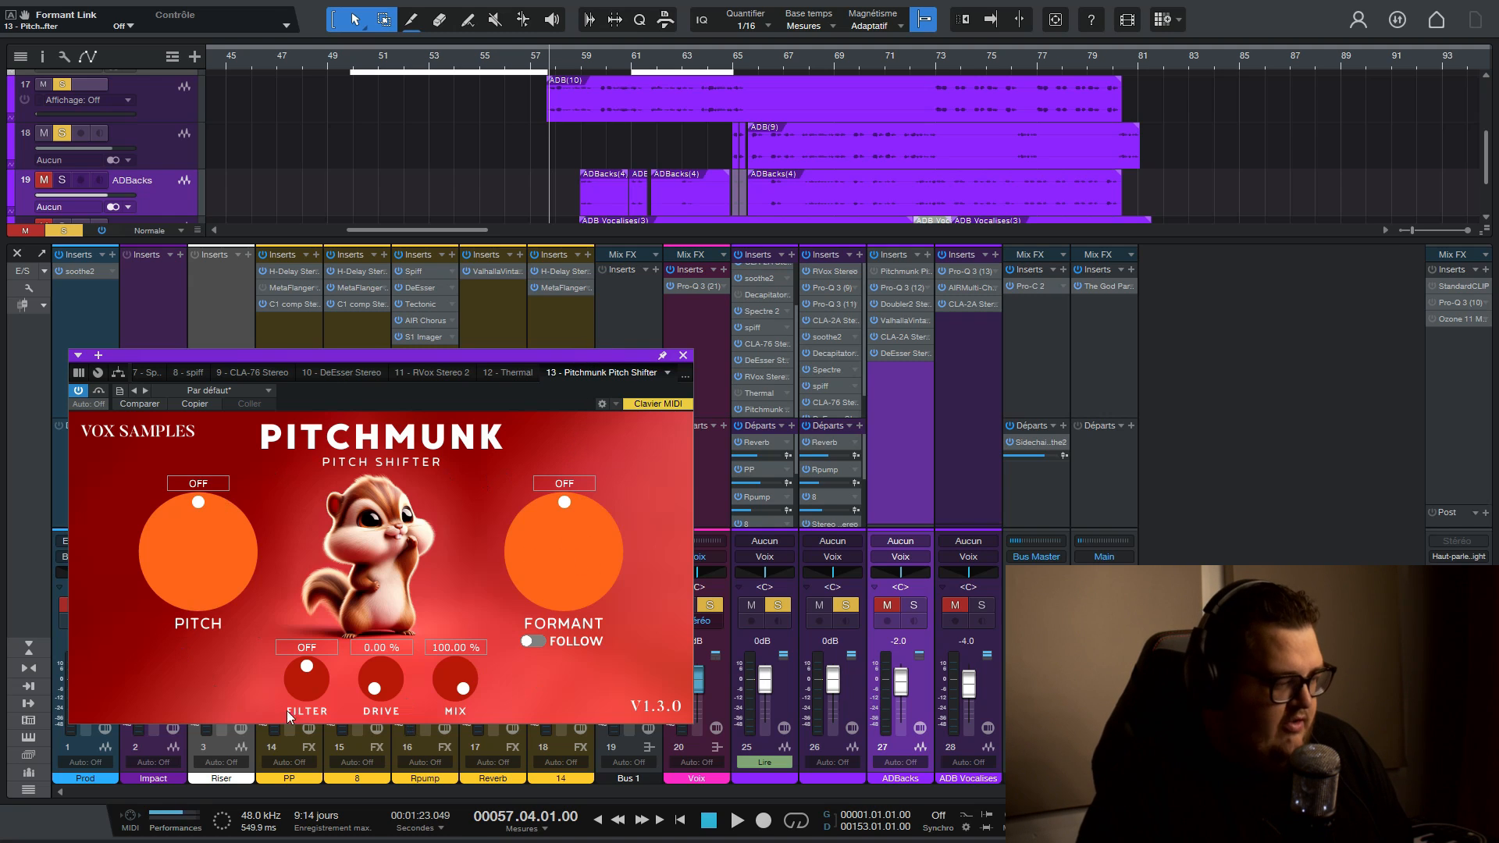
pyautogui.moveTo(377, 662); pyautogui.dragTo(382, 619)
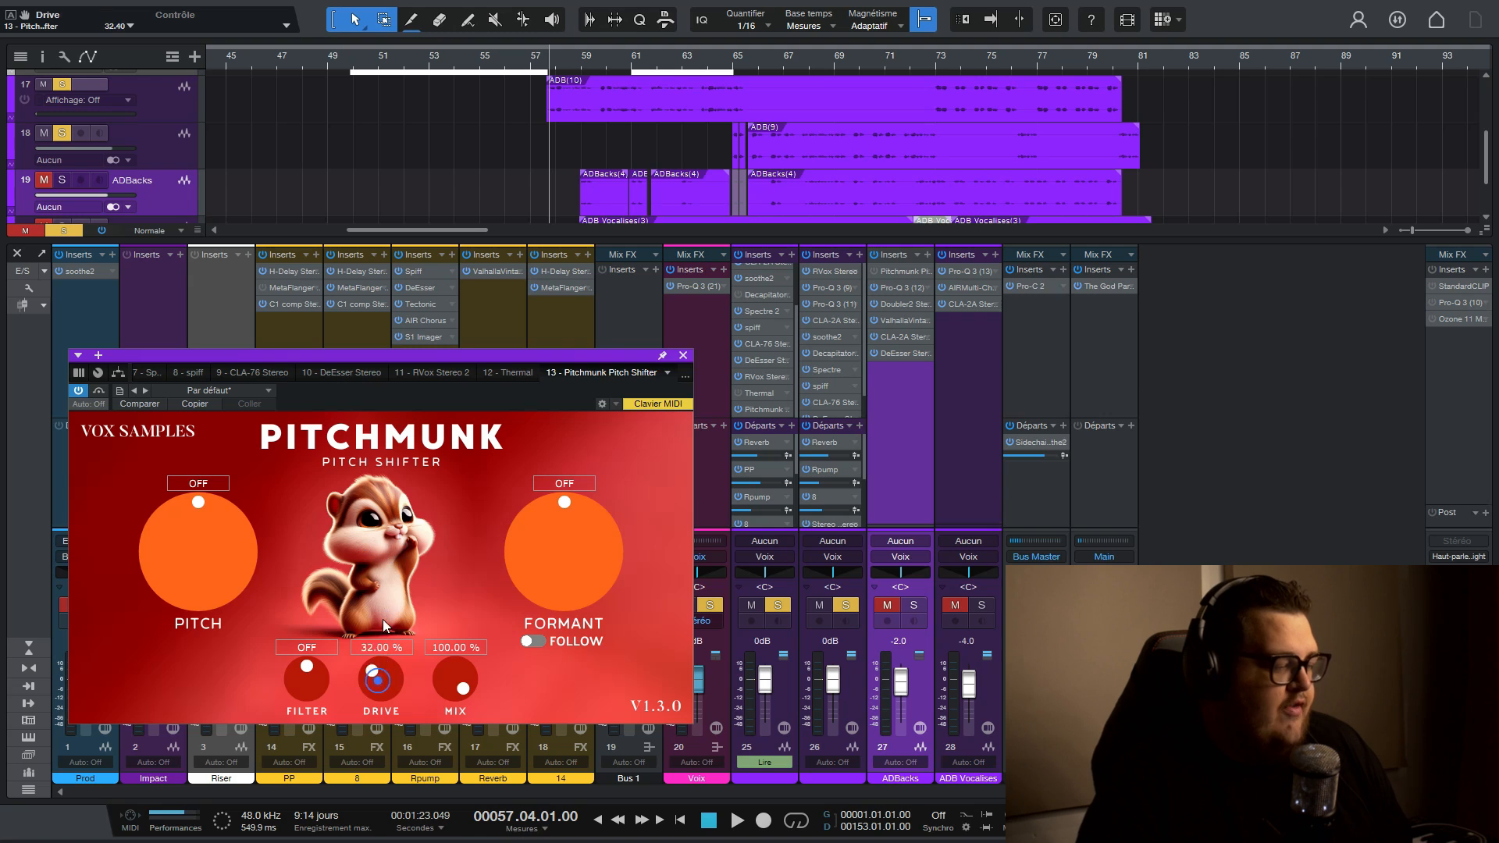
pyautogui.doubleClick(308, 671)
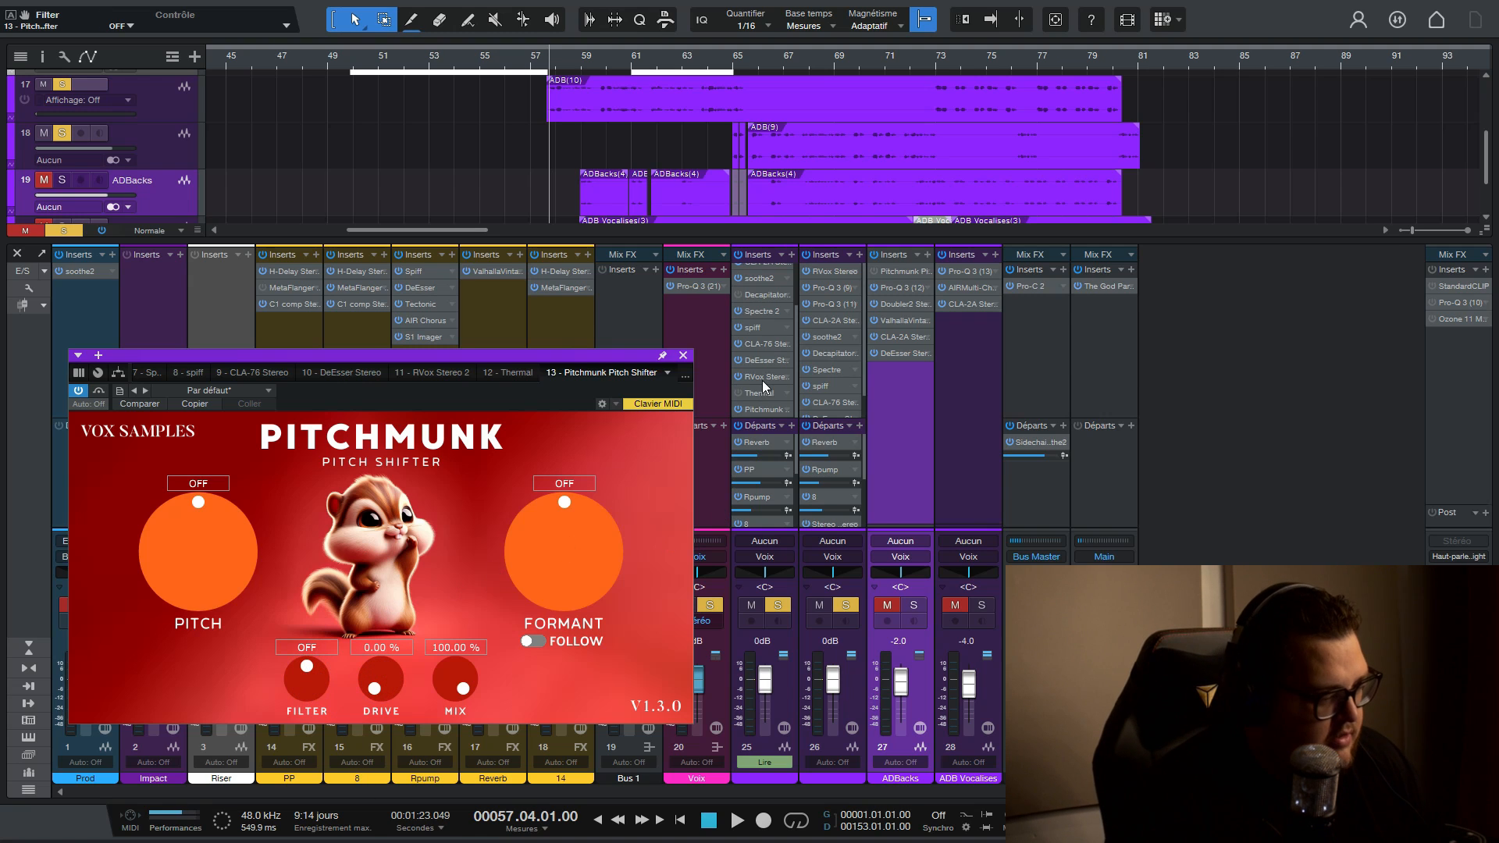
# - Mute vocal tracks 25 and 26 and audition the soloed ADBacks track with its Pitchmunk formant set to off
pyautogui.click(739, 409)
pyautogui.click(751, 605)
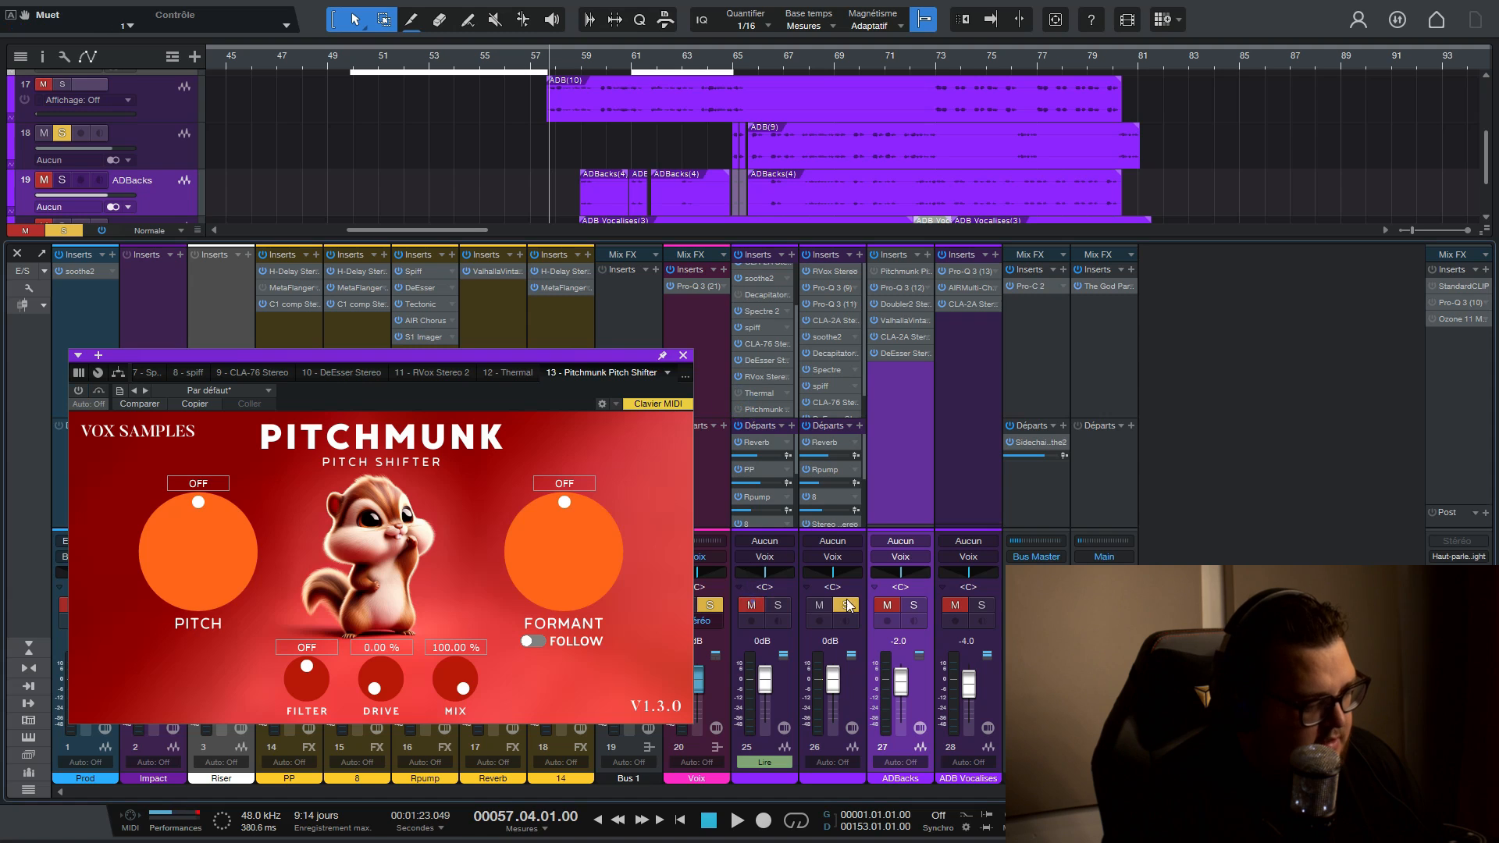
pyautogui.doubleClick(892, 272)
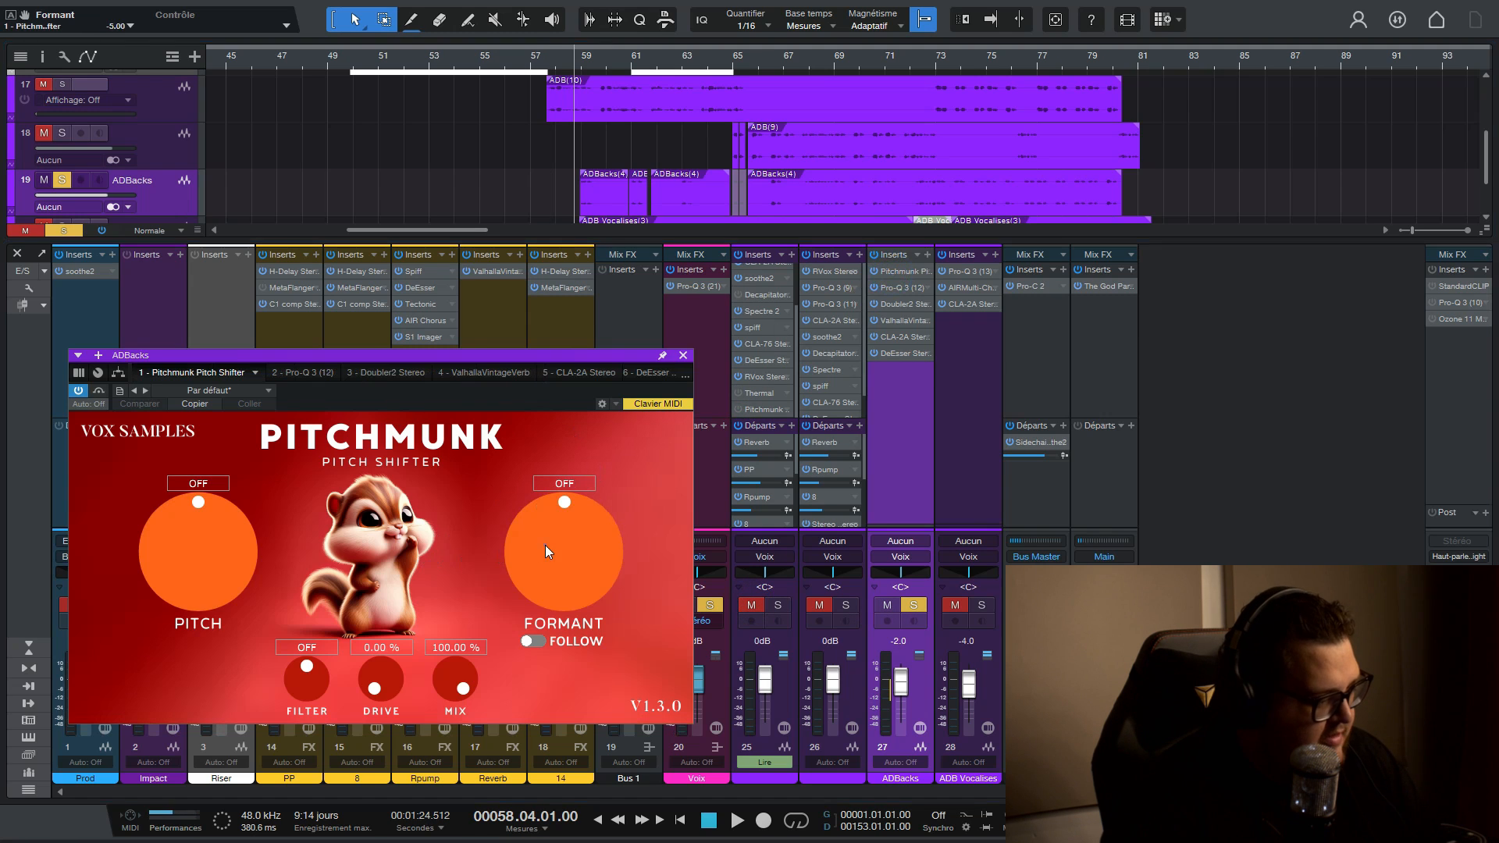
pyautogui.press('space')
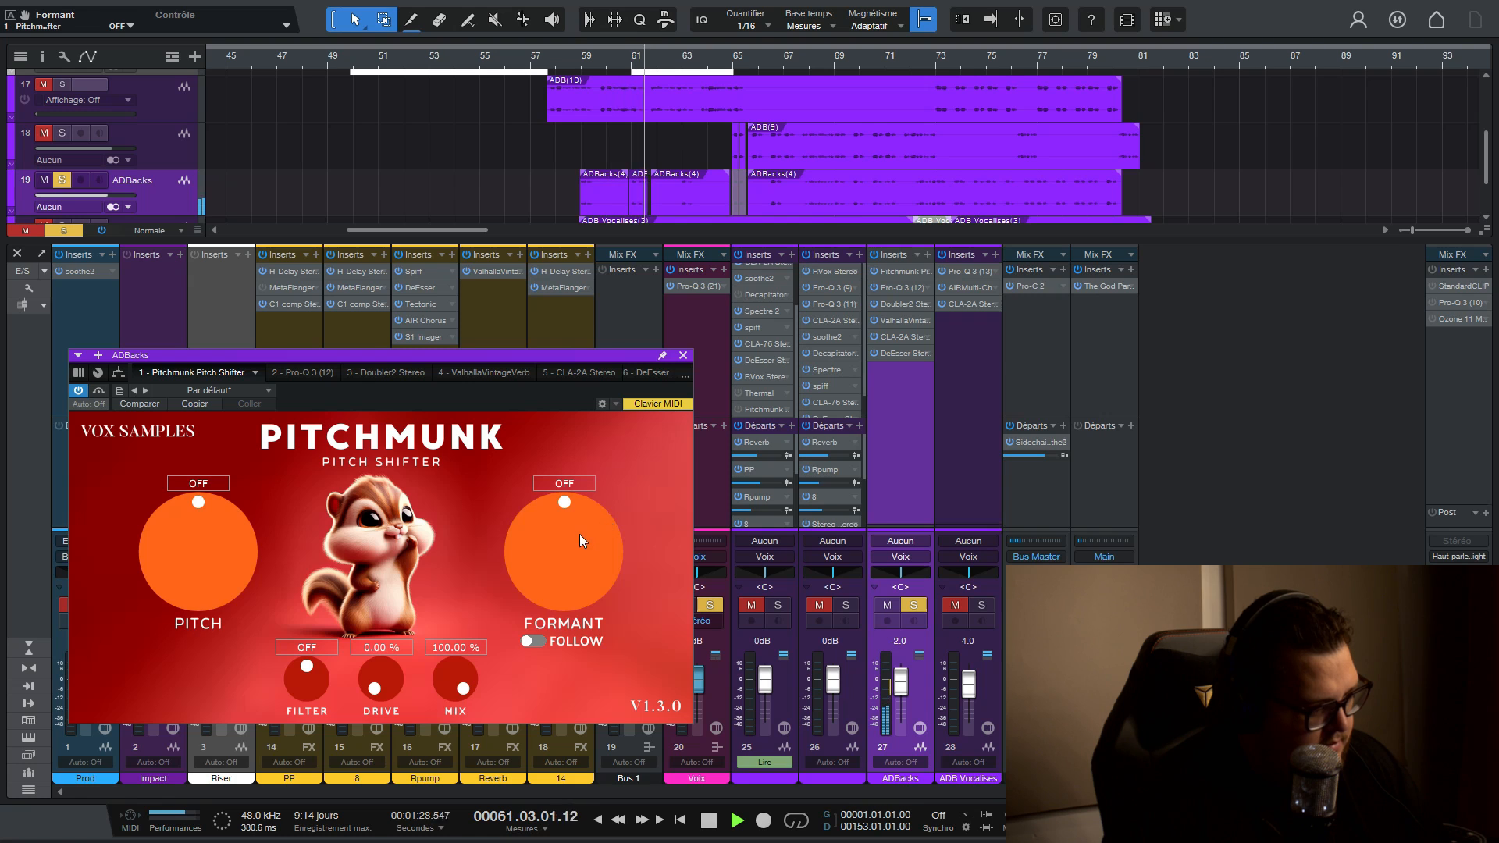
pyautogui.press('space')
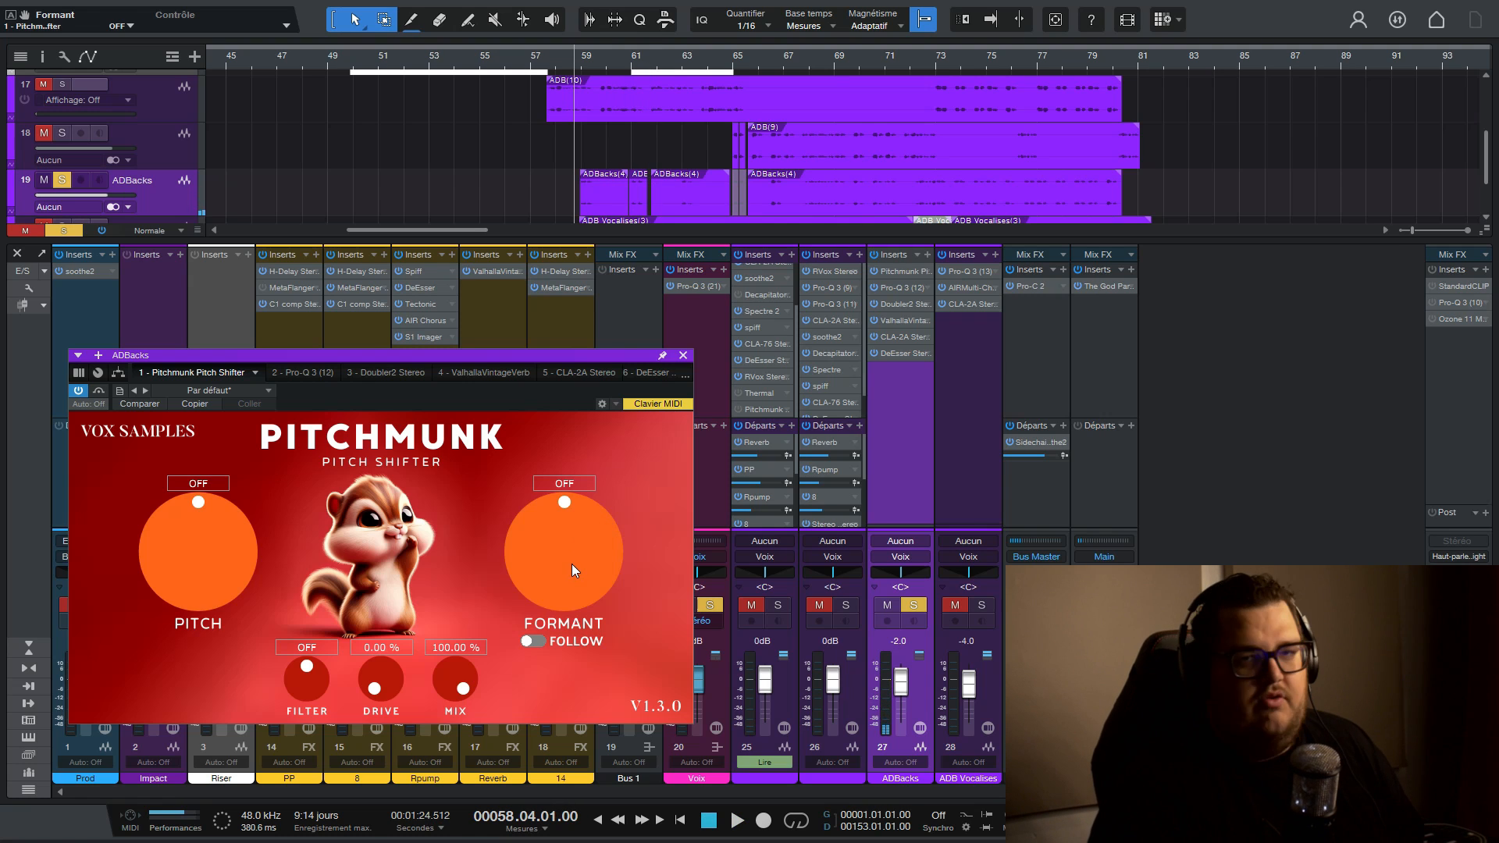
# - Set the ADBacks Pitchmunk formant to -5 and audition it alone and together with vocal track 25
pyautogui.moveTo(571, 564); pyautogui.dragTo(558, 584)
pyautogui.click(564, 484)
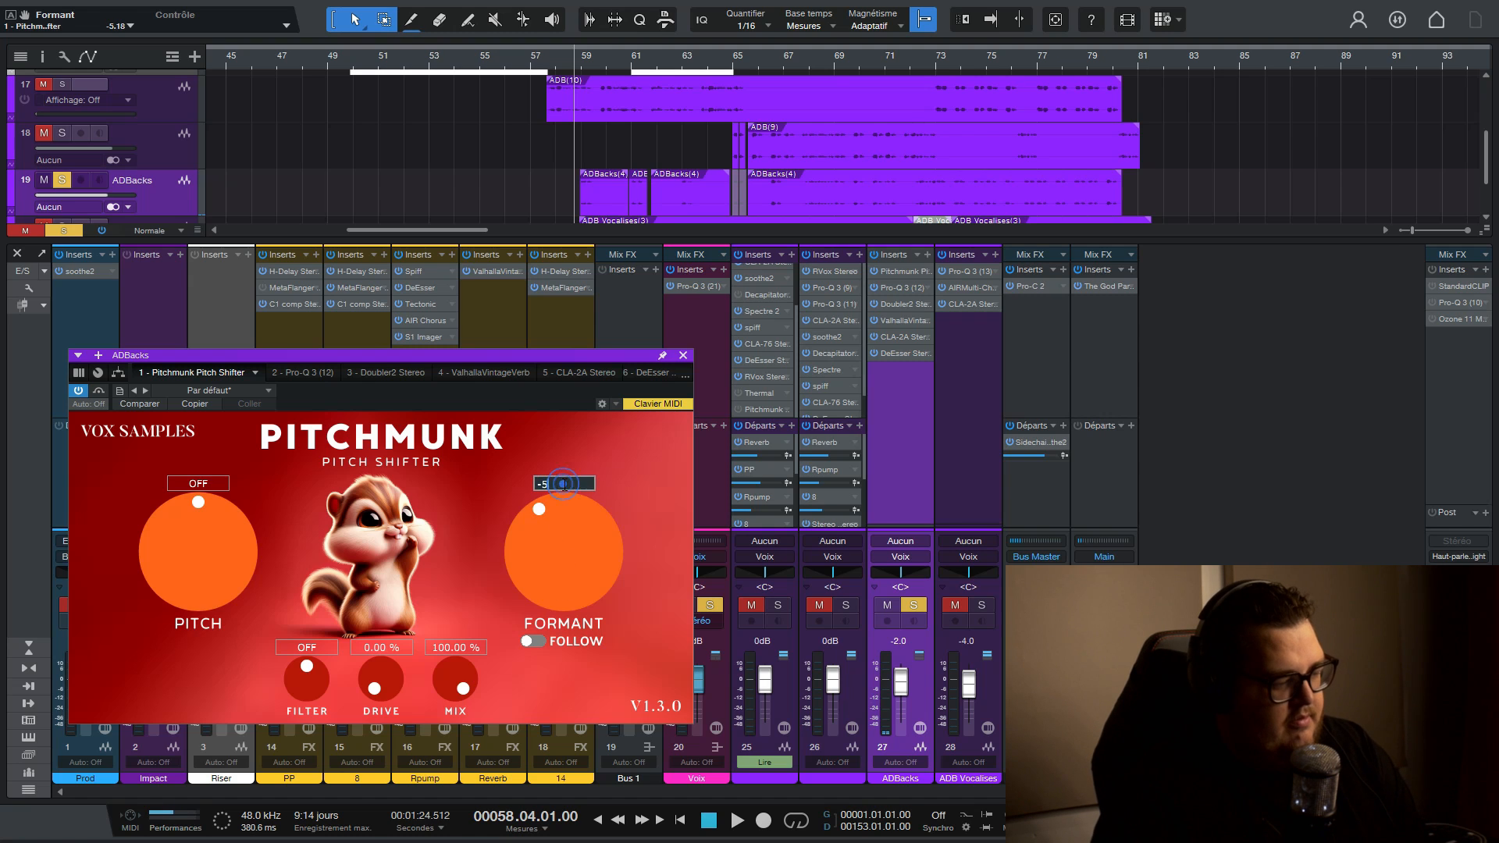
pyautogui.write('-5')
pyautogui.press('Return')
pyautogui.press('space')
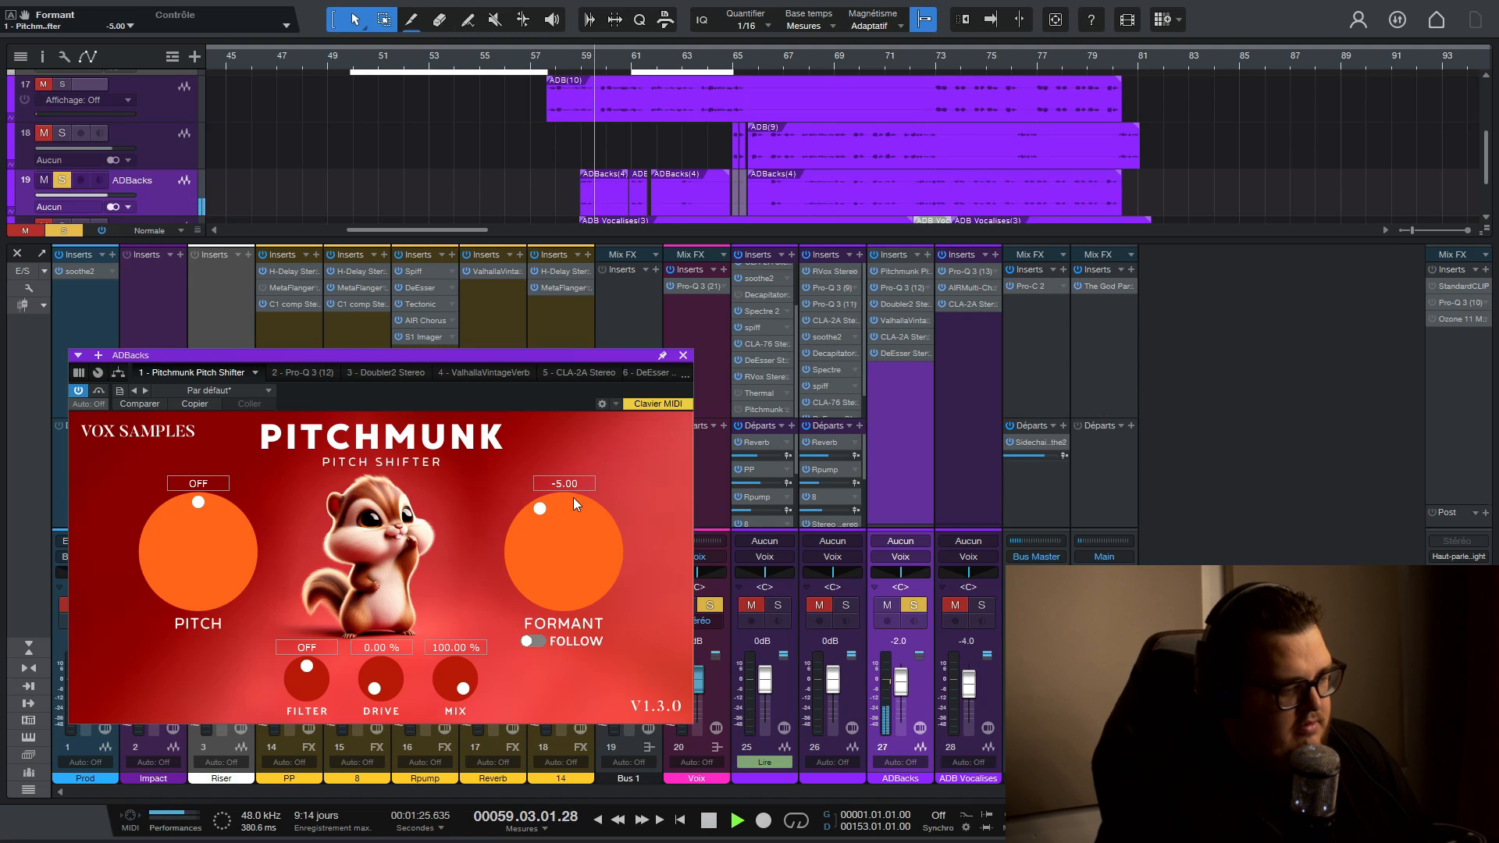
pyautogui.click(777, 605)
pyautogui.click(751, 605)
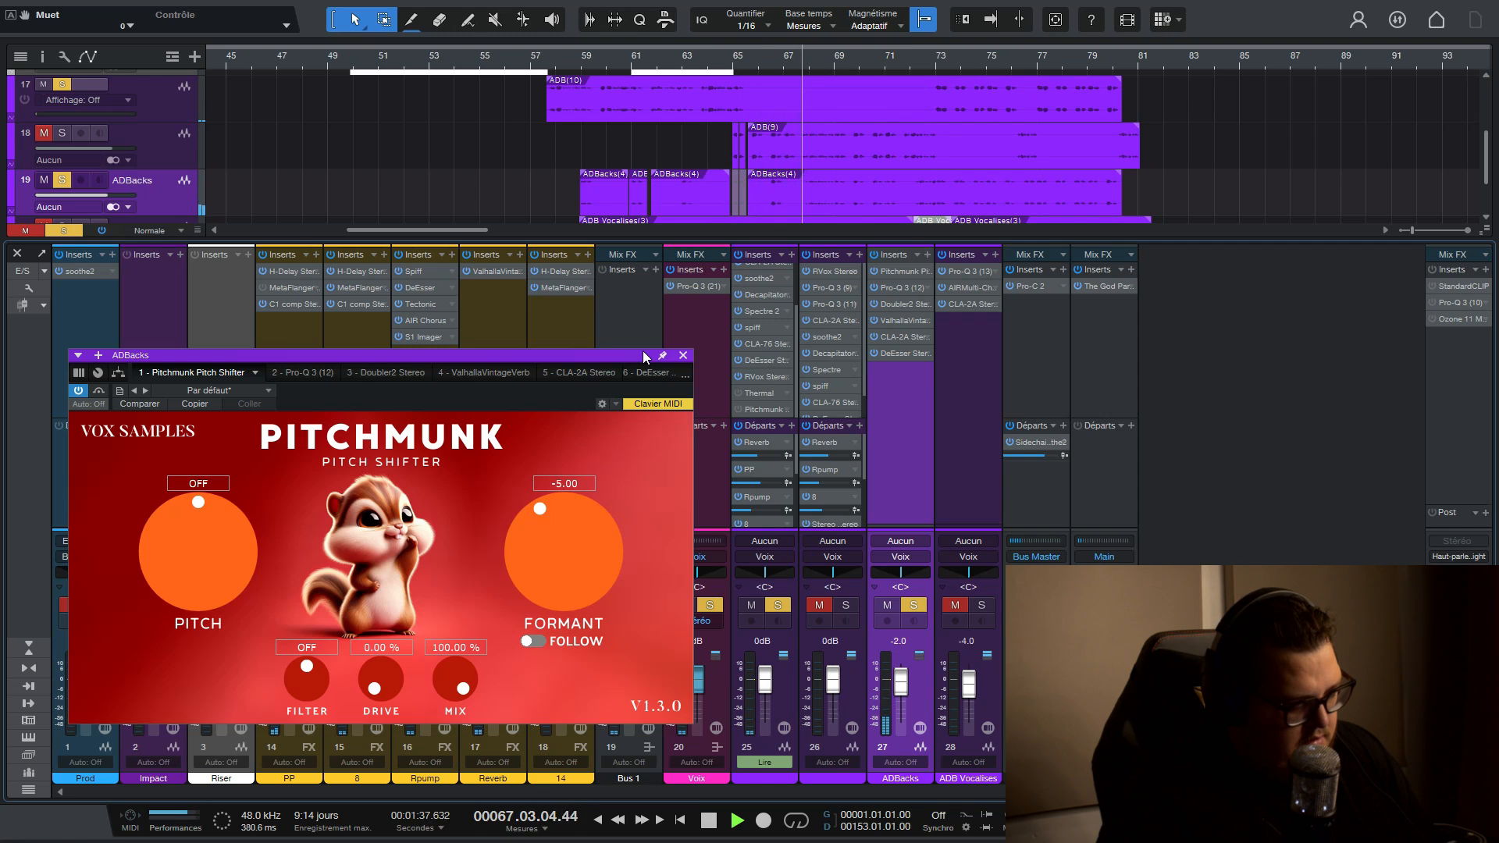
# - Compare the soloed ADBacks vocal with Pitchmunk bypassed and active, keeping track 25 muted
pyautogui.moveTo(561, 354); pyautogui.dragTo(687, 357)
pyautogui.press('space')
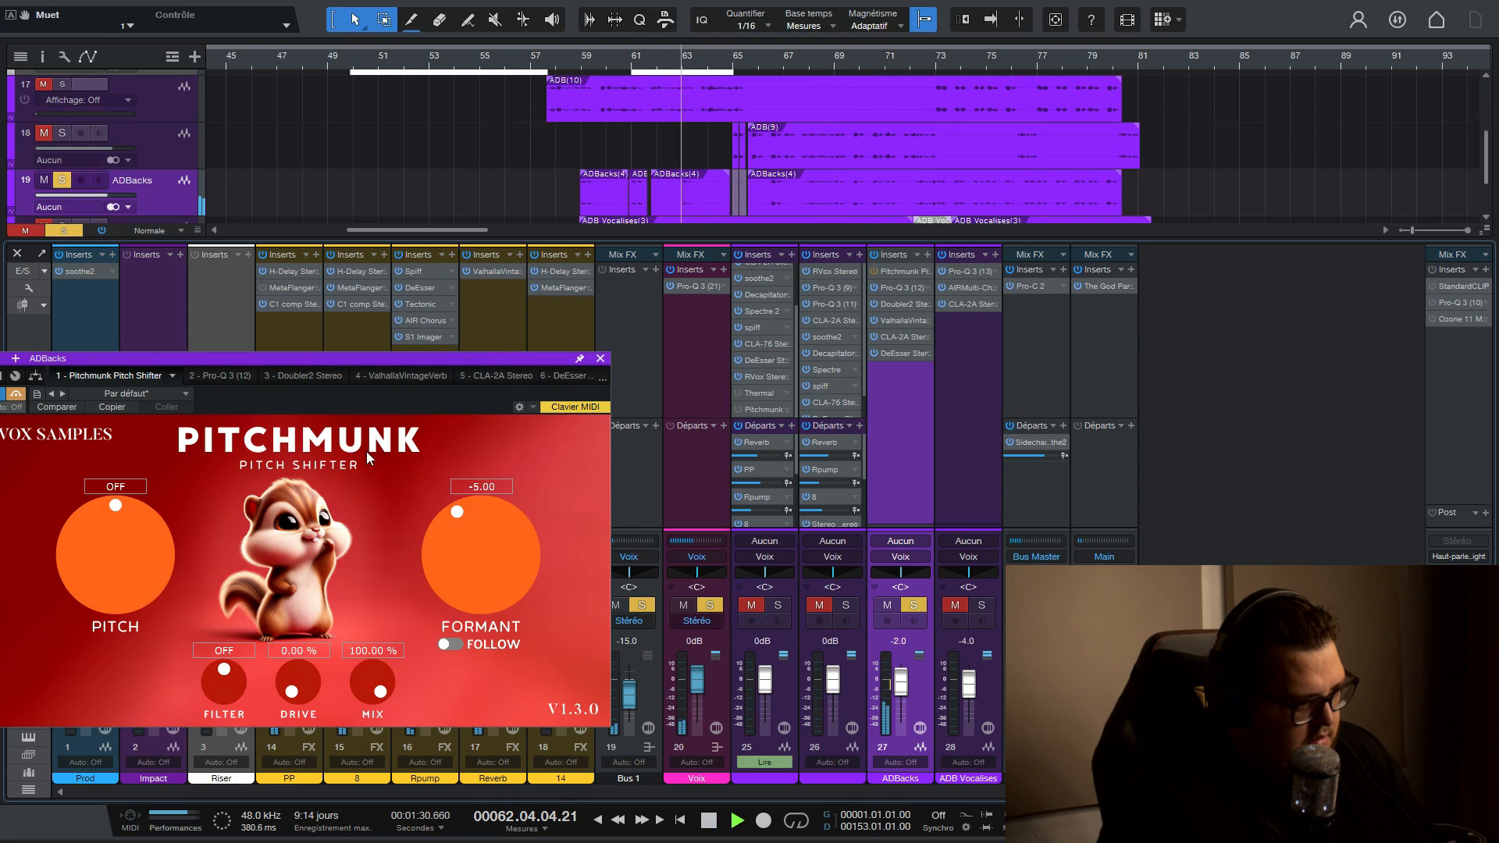
pyautogui.press('space')
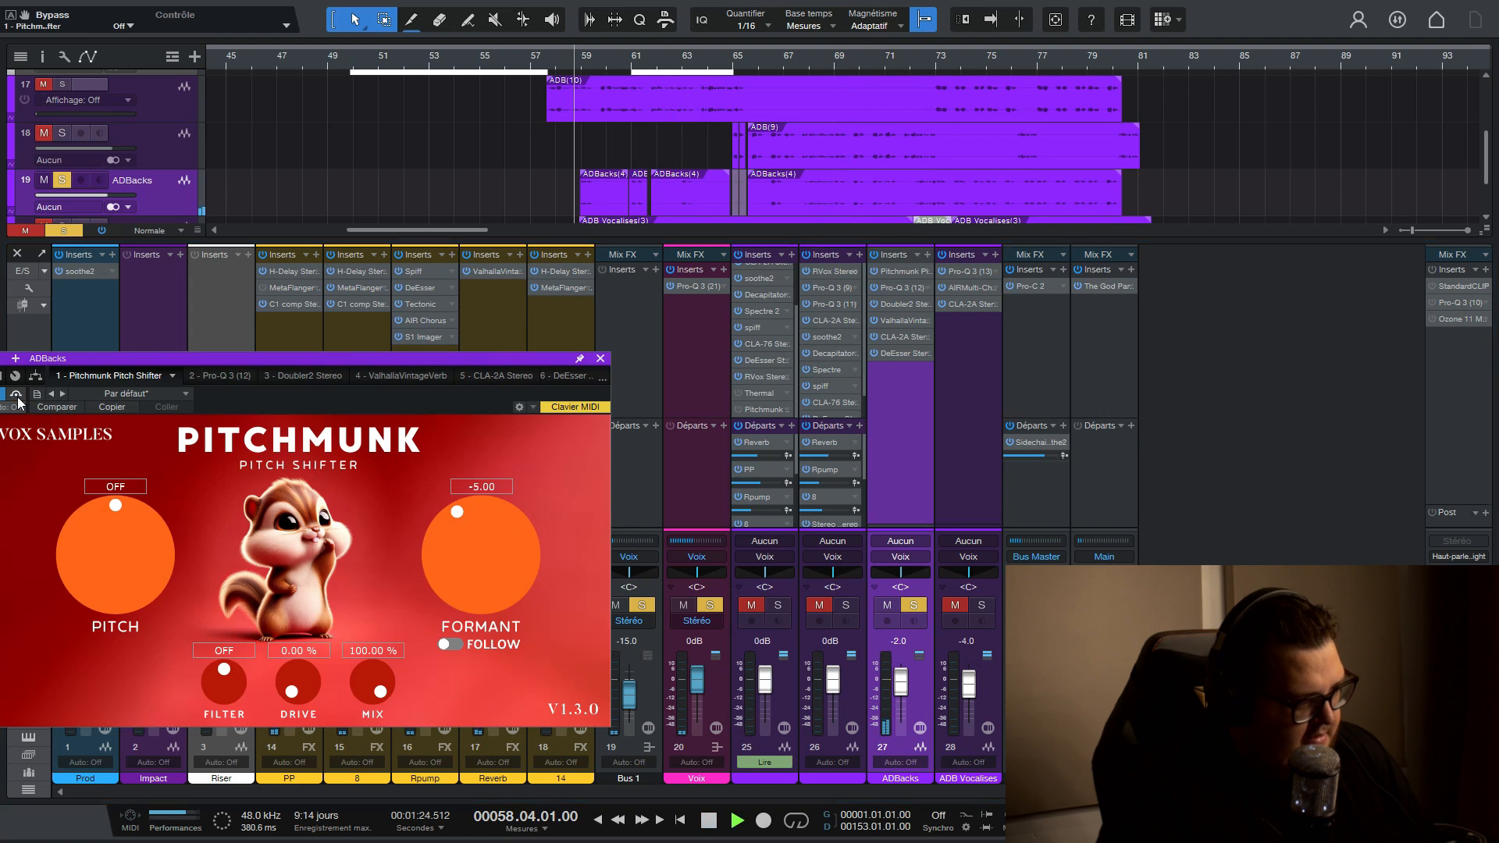
pyautogui.moveTo(197, 359); pyautogui.dragTo(289, 362)
pyautogui.press('space')
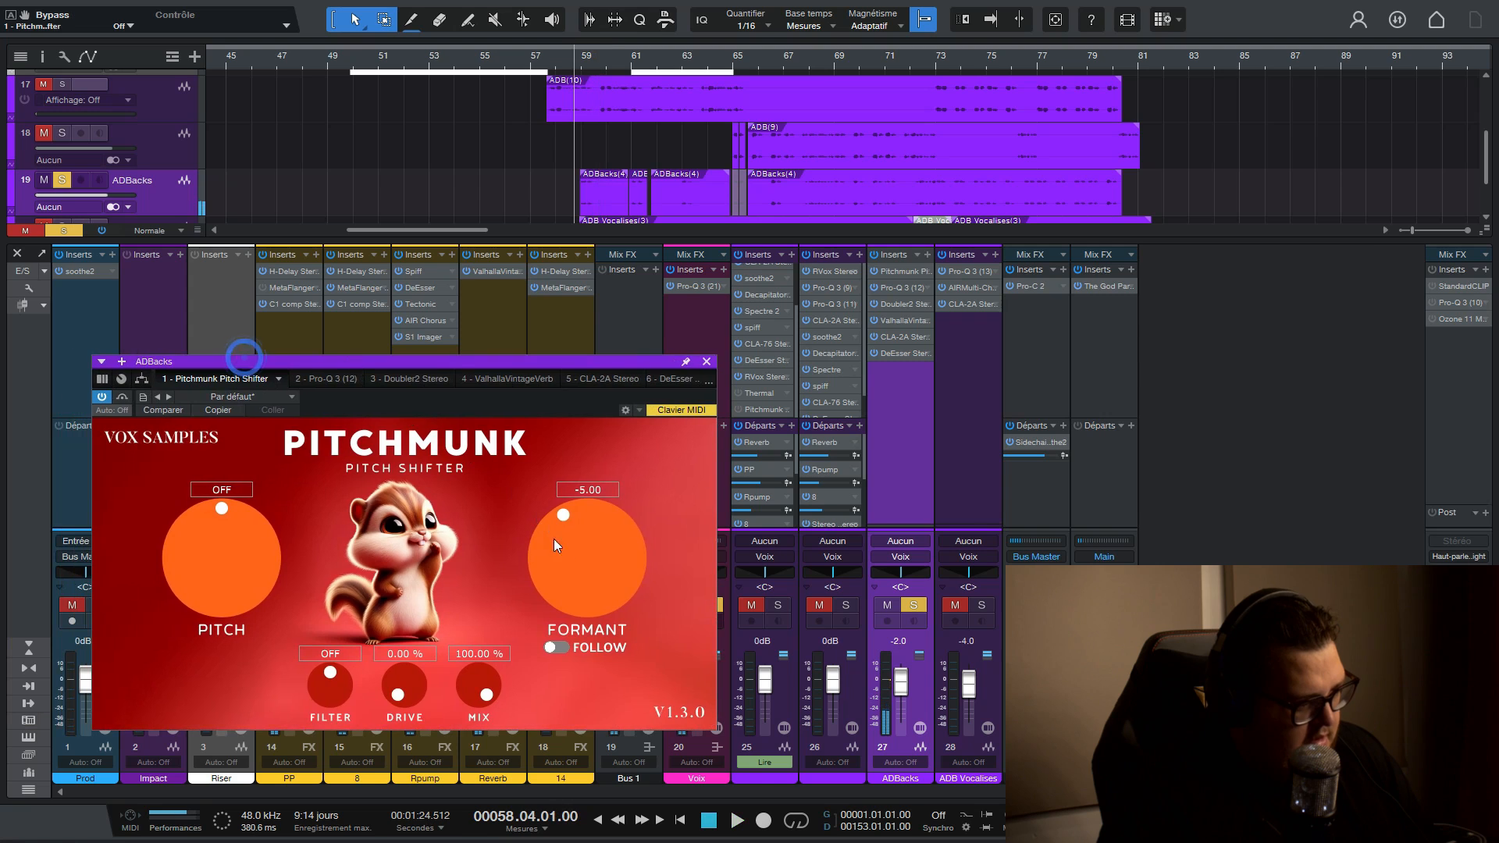
# - Raise the ADBacks Pitchmunk formant to 6.91 and audition the result
pyautogui.moveTo(554, 539); pyautogui.dragTo(562, 619)
pyautogui.press('space')
pyautogui.press('space')
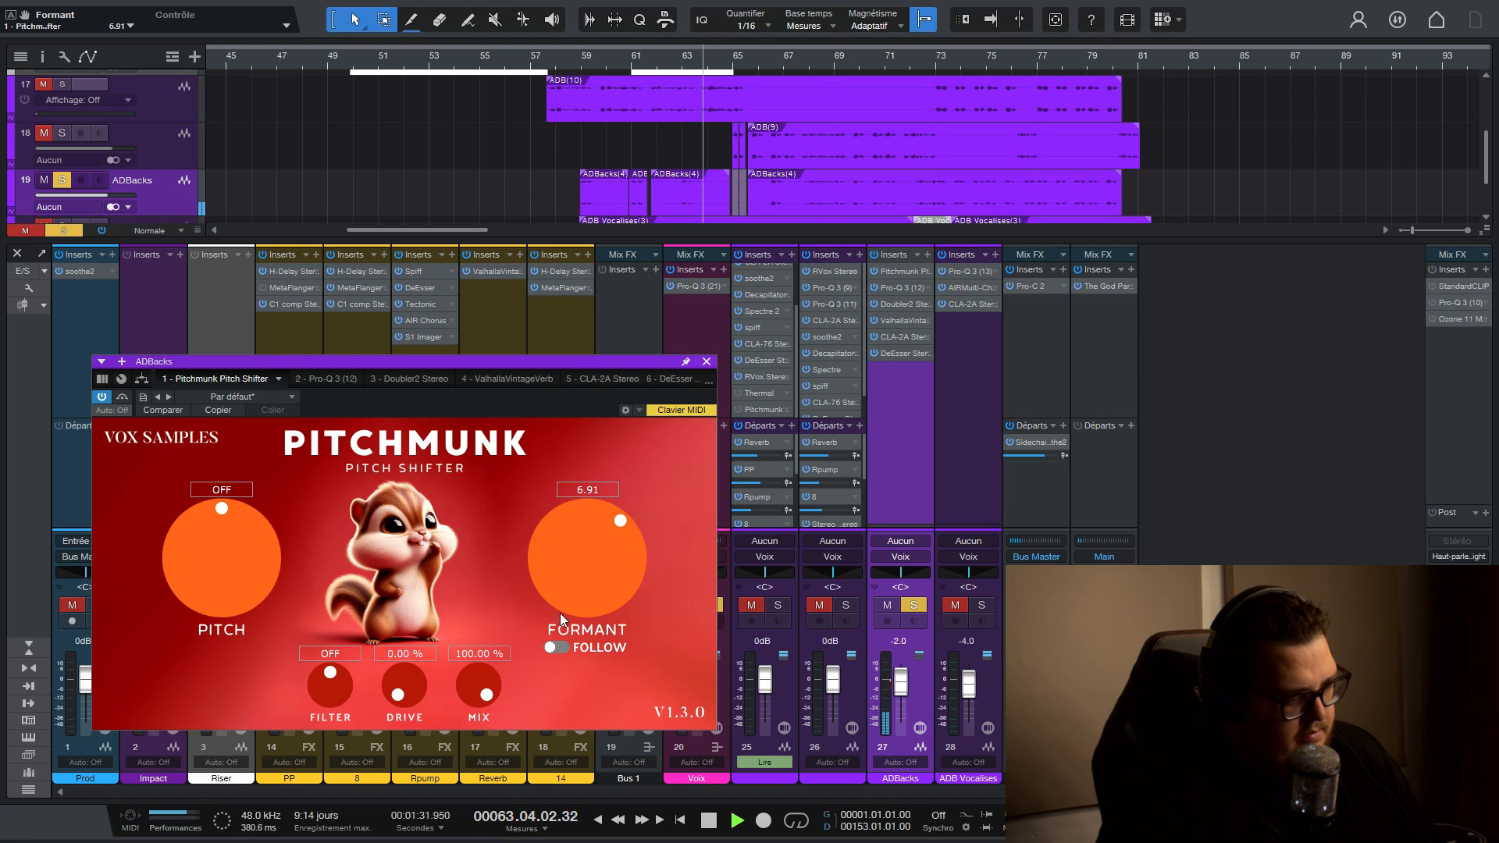
pyautogui.press('space')
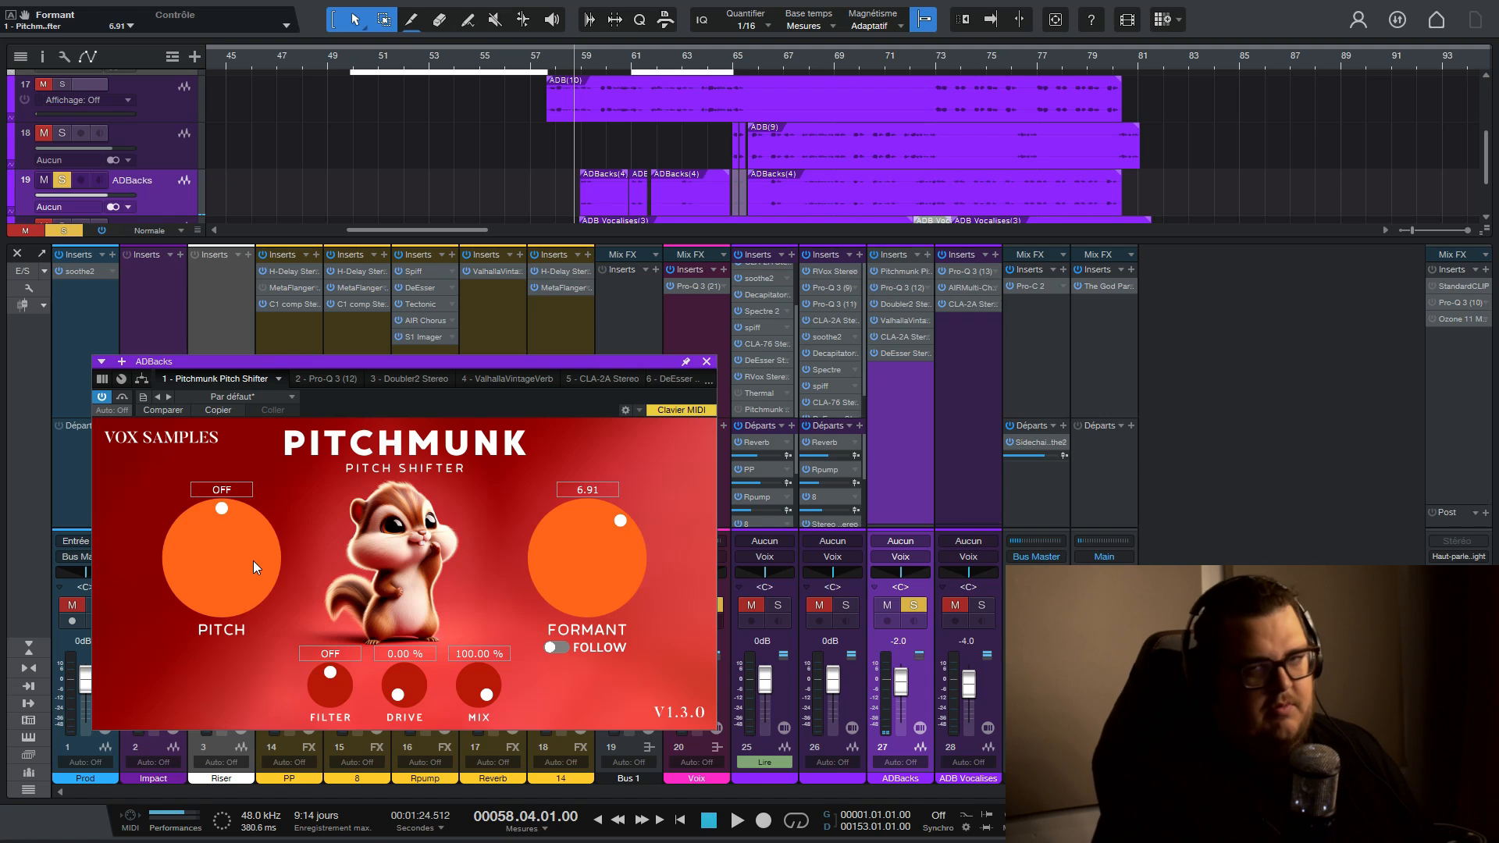
# - Audition ADBacks with the Pitchmunk mix lowered to 66% before restoring the mix to 100%
pyautogui.press('space')
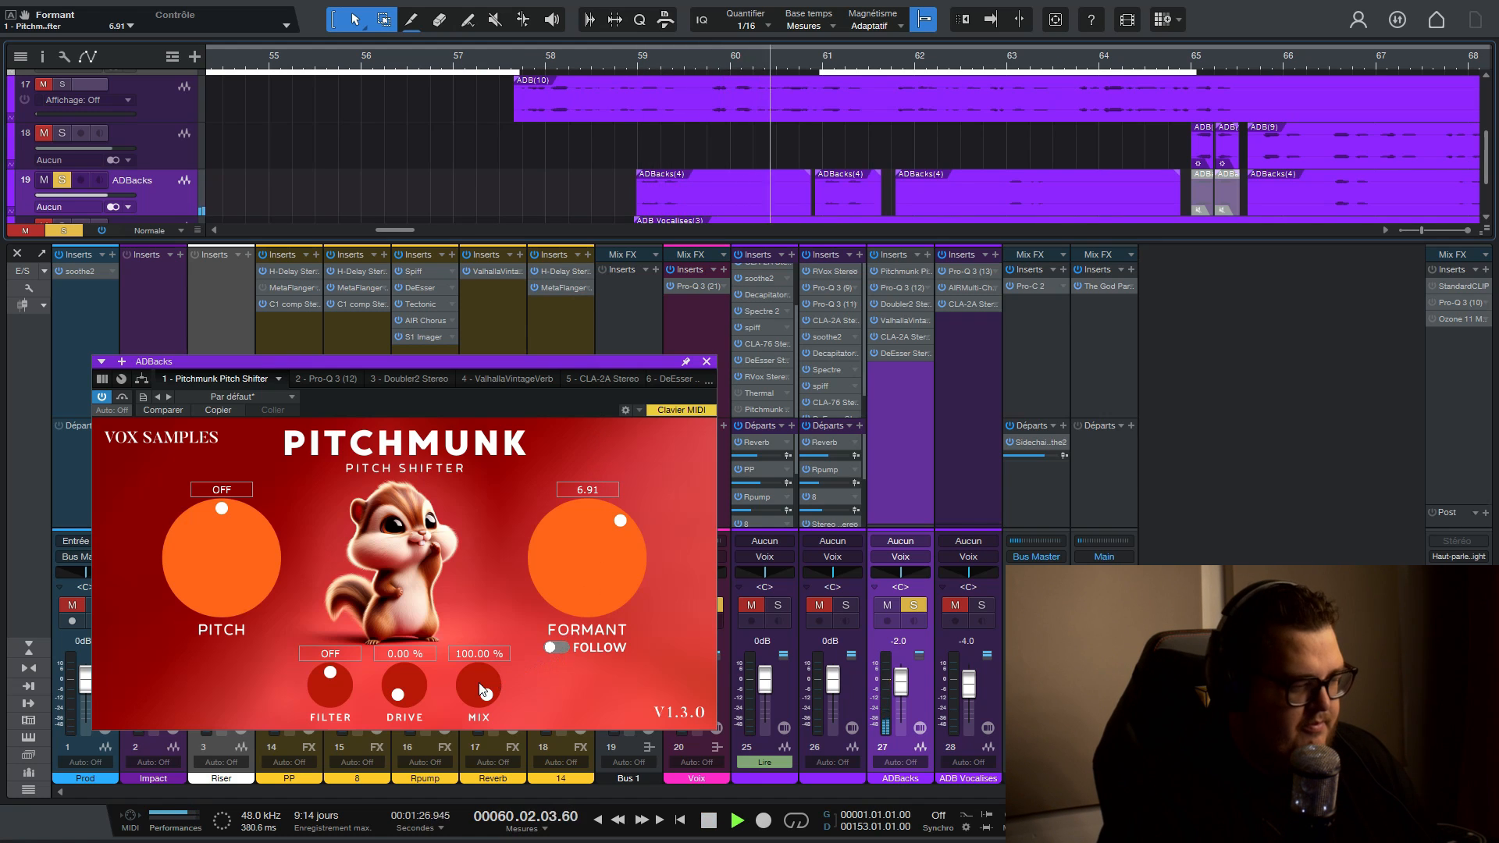
pyautogui.press('space')
pyautogui.moveTo(476, 683); pyautogui.dragTo(475, 684)
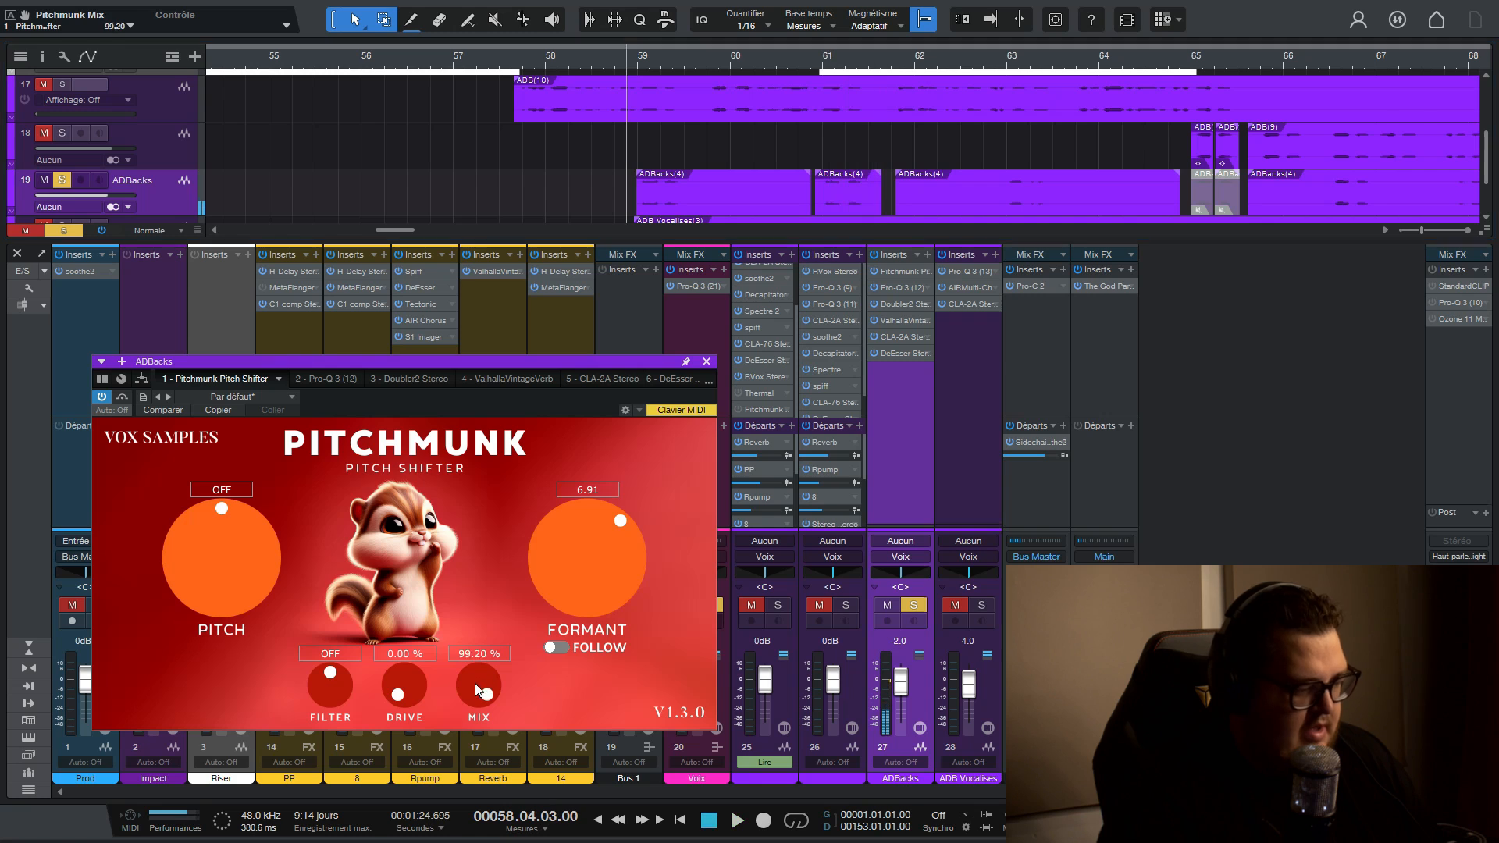
pyautogui.press('space')
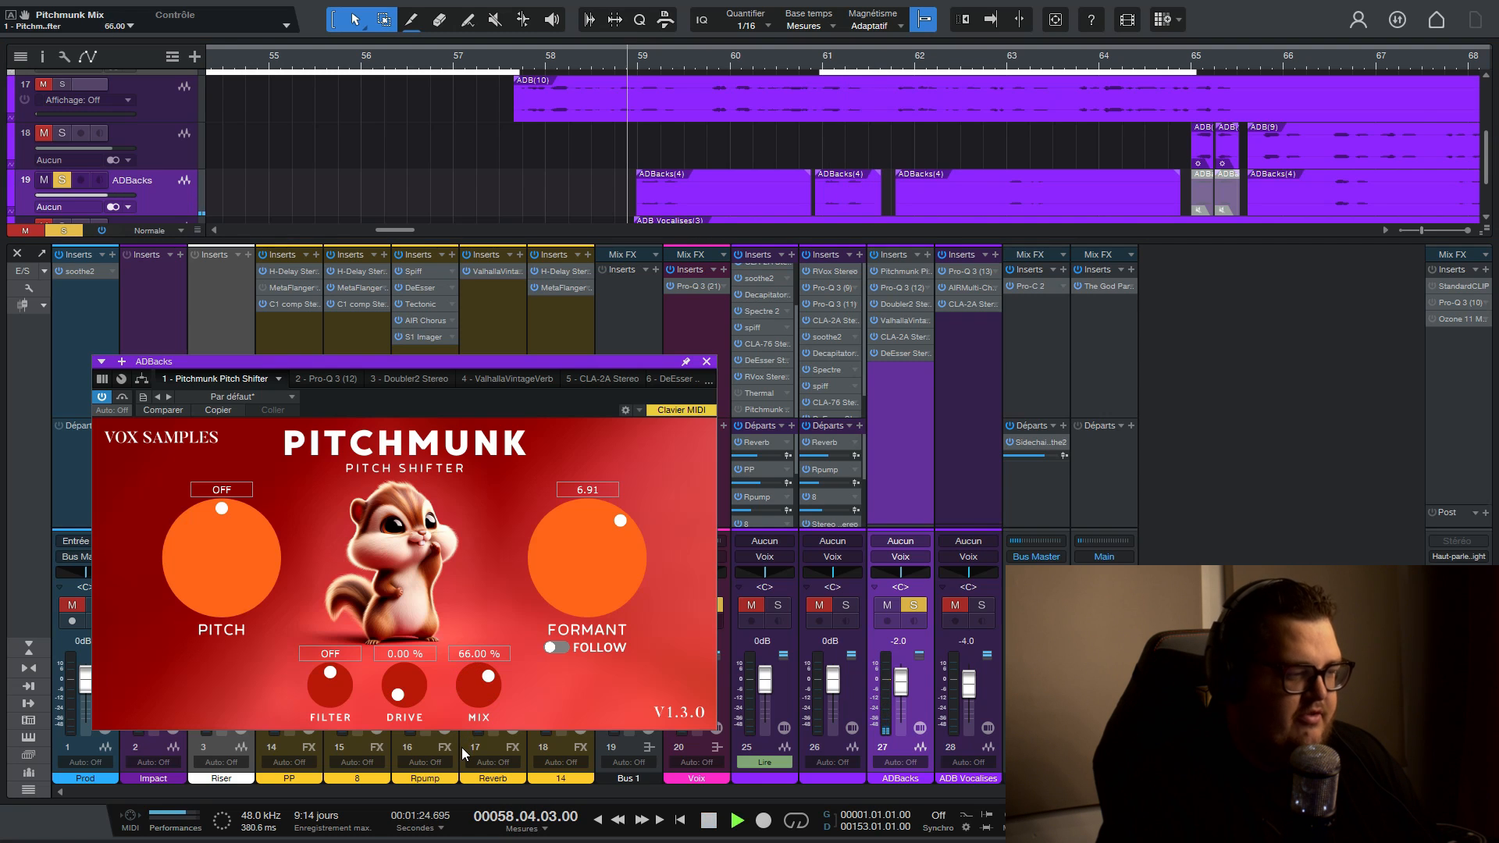
pyautogui.moveTo(462, 747); pyautogui.dragTo(484, 577)
pyautogui.press('space')
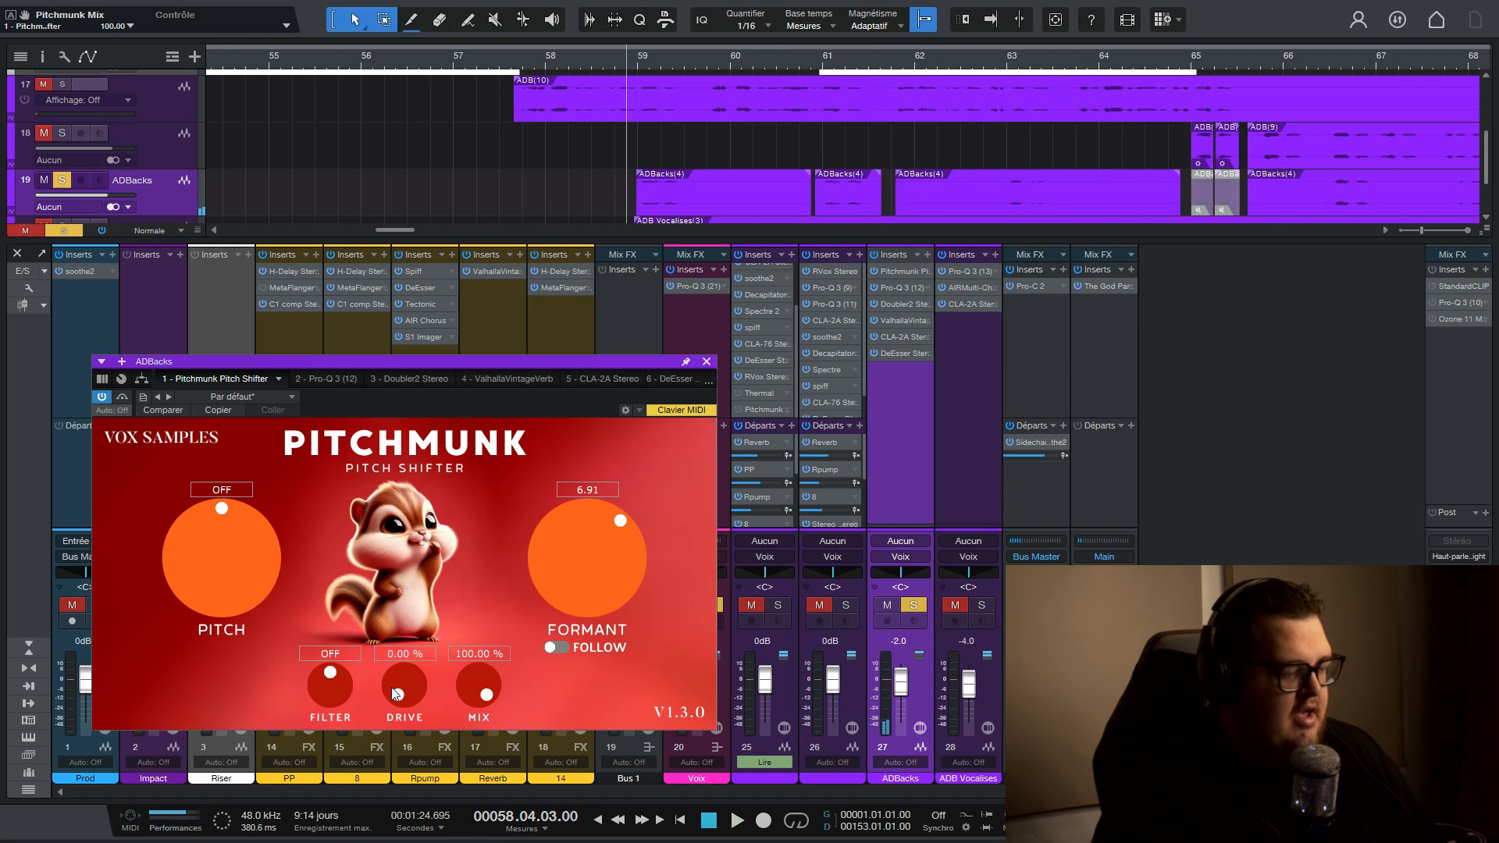
# - Raise Pitchmunk's Drive to 100% on ADBacks and set the formant to -5 during playback
pyautogui.moveTo(409, 687); pyautogui.dragTo(442, 468)
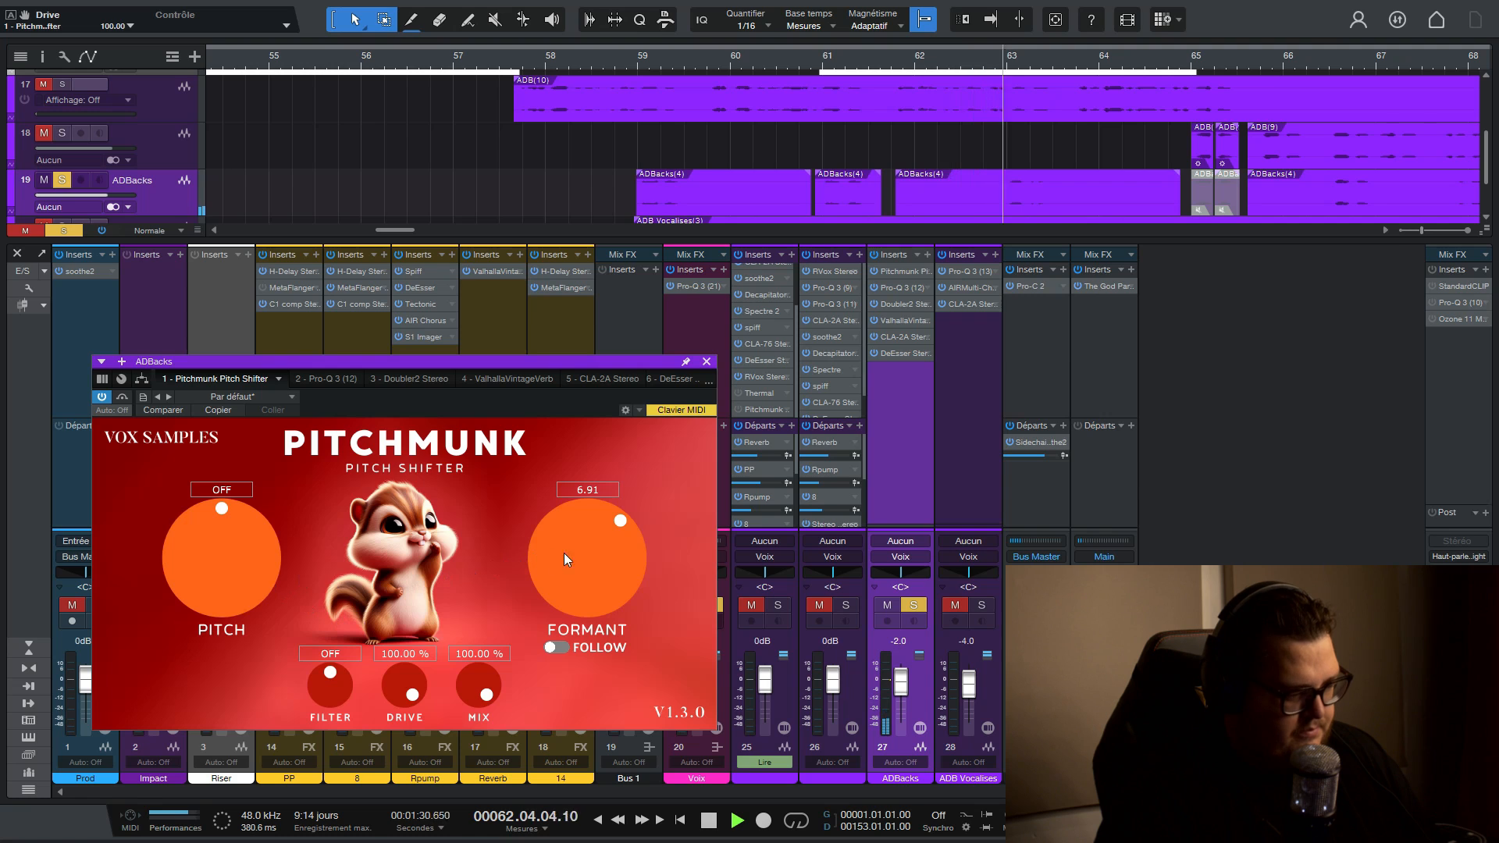
pyautogui.click(590, 489)
pyautogui.write('-5')
pyautogui.press('Return')
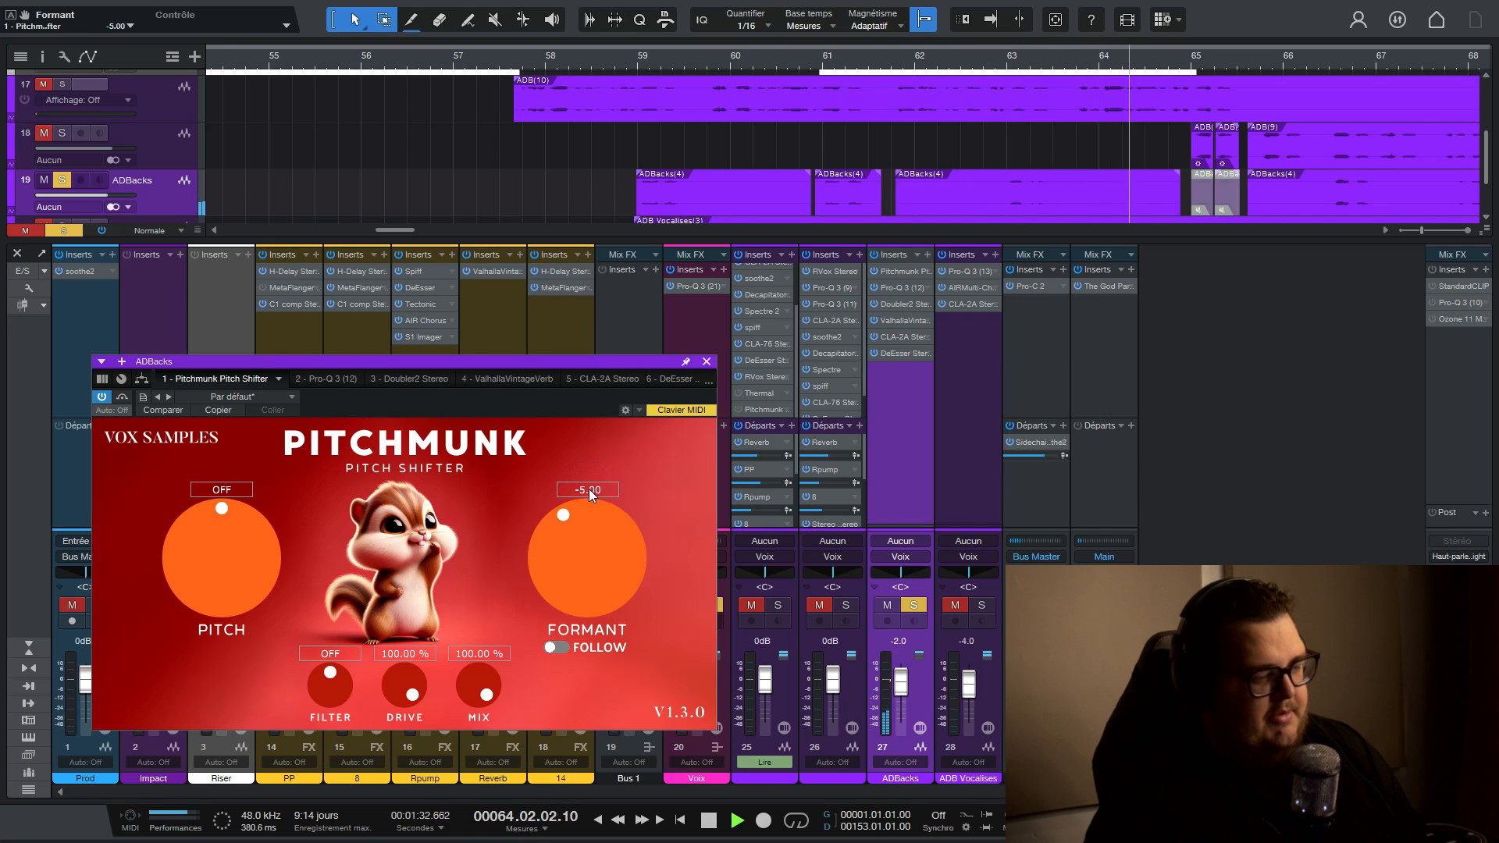
# - Unmute and solo track 25 to audition it with ADBacks, and lower the ADBacks Pitchmunk Drive to 0%
pyautogui.press('space')
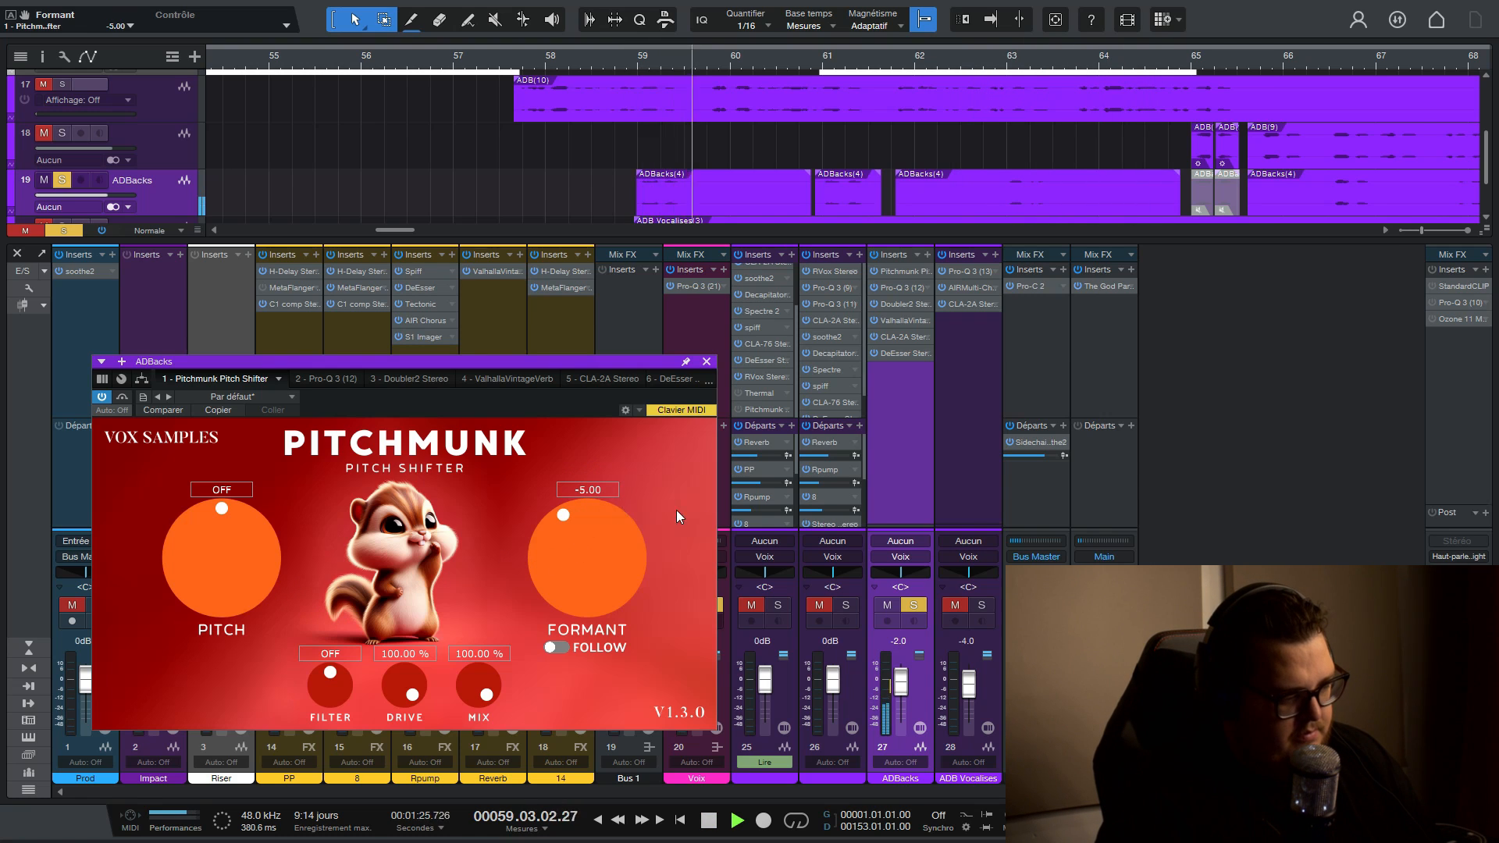
pyautogui.click(751, 604)
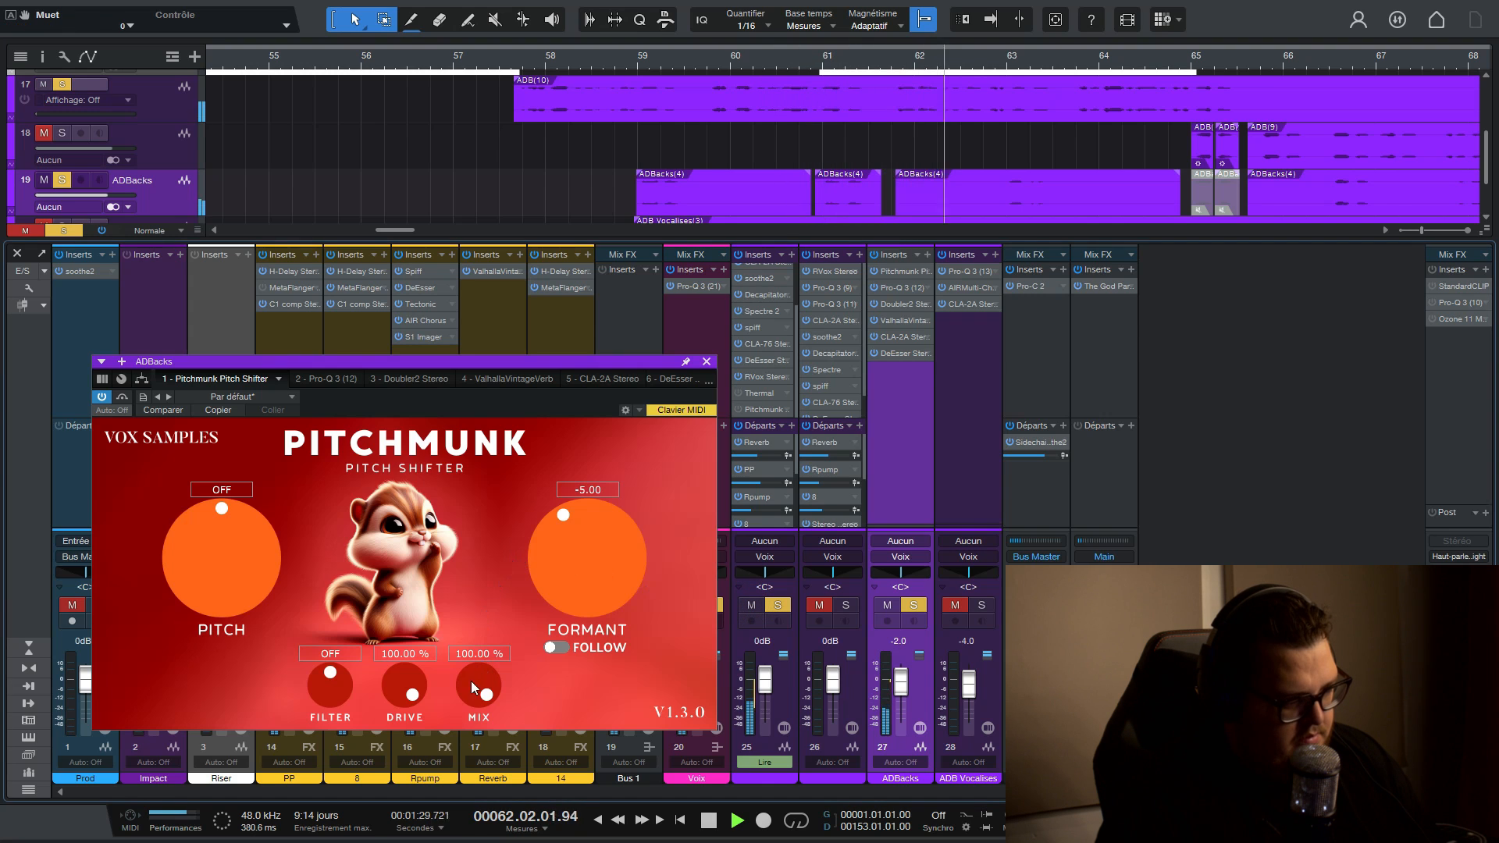
pyautogui.moveTo(420, 683); pyautogui.dragTo(420, 828)
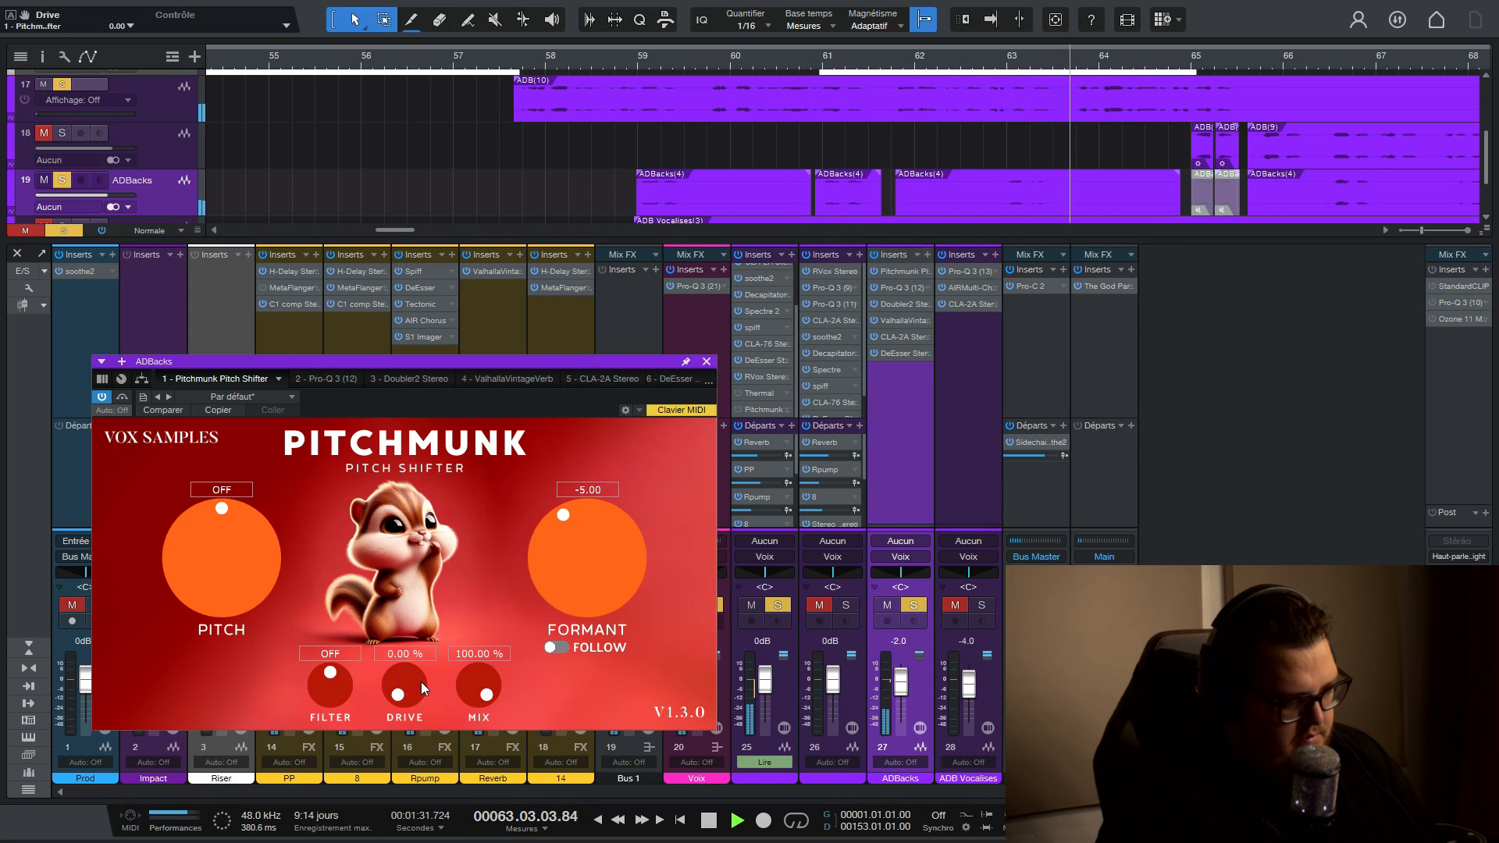
pyautogui.press('space')
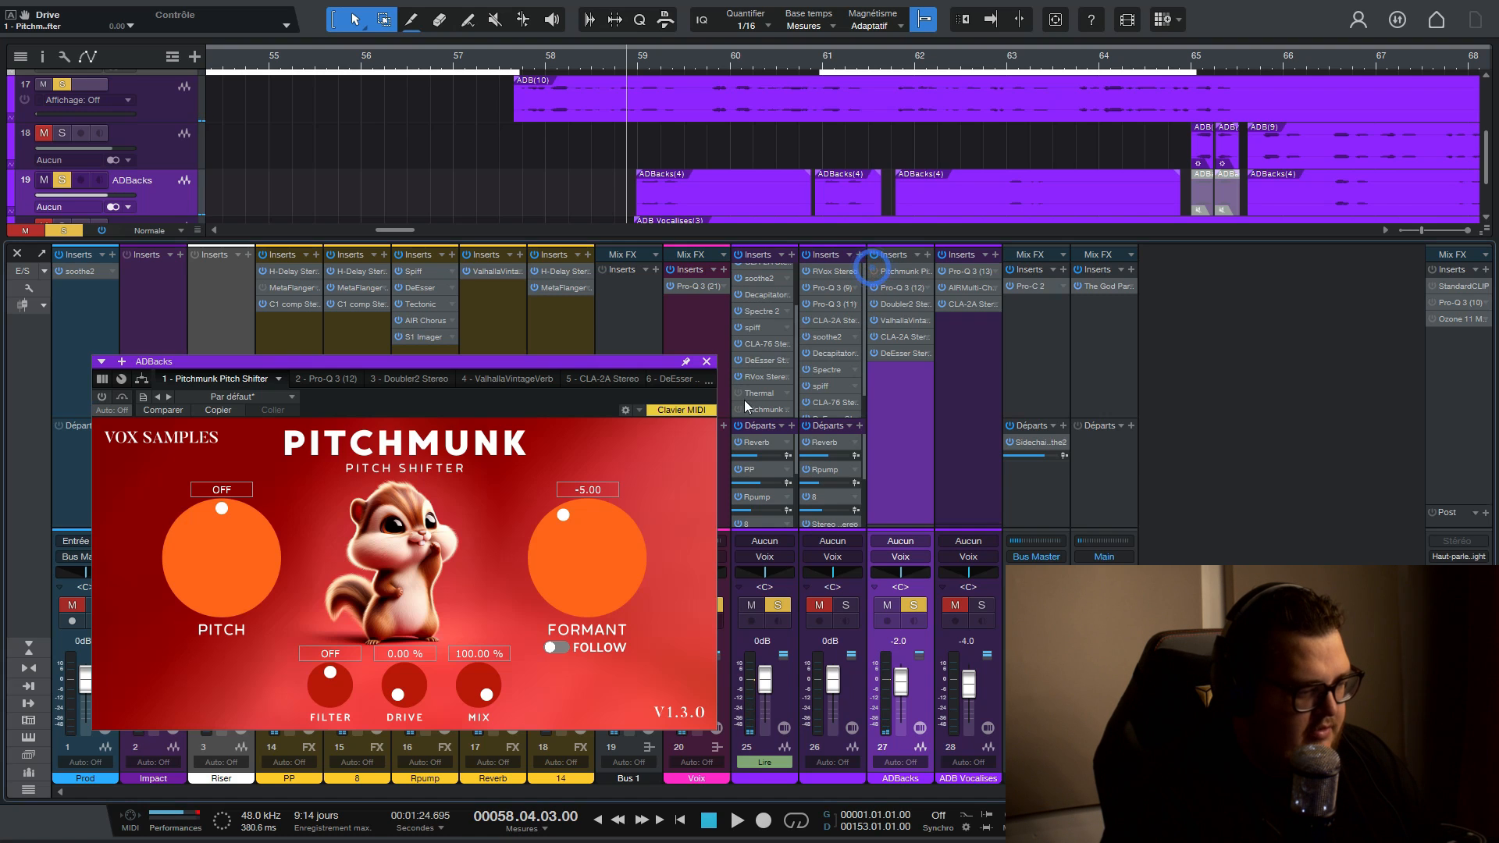
# - Remove Pitchmunk from the ADBacks channel and open the Pitchmunk insert on track 25
pyautogui.click(926, 272)
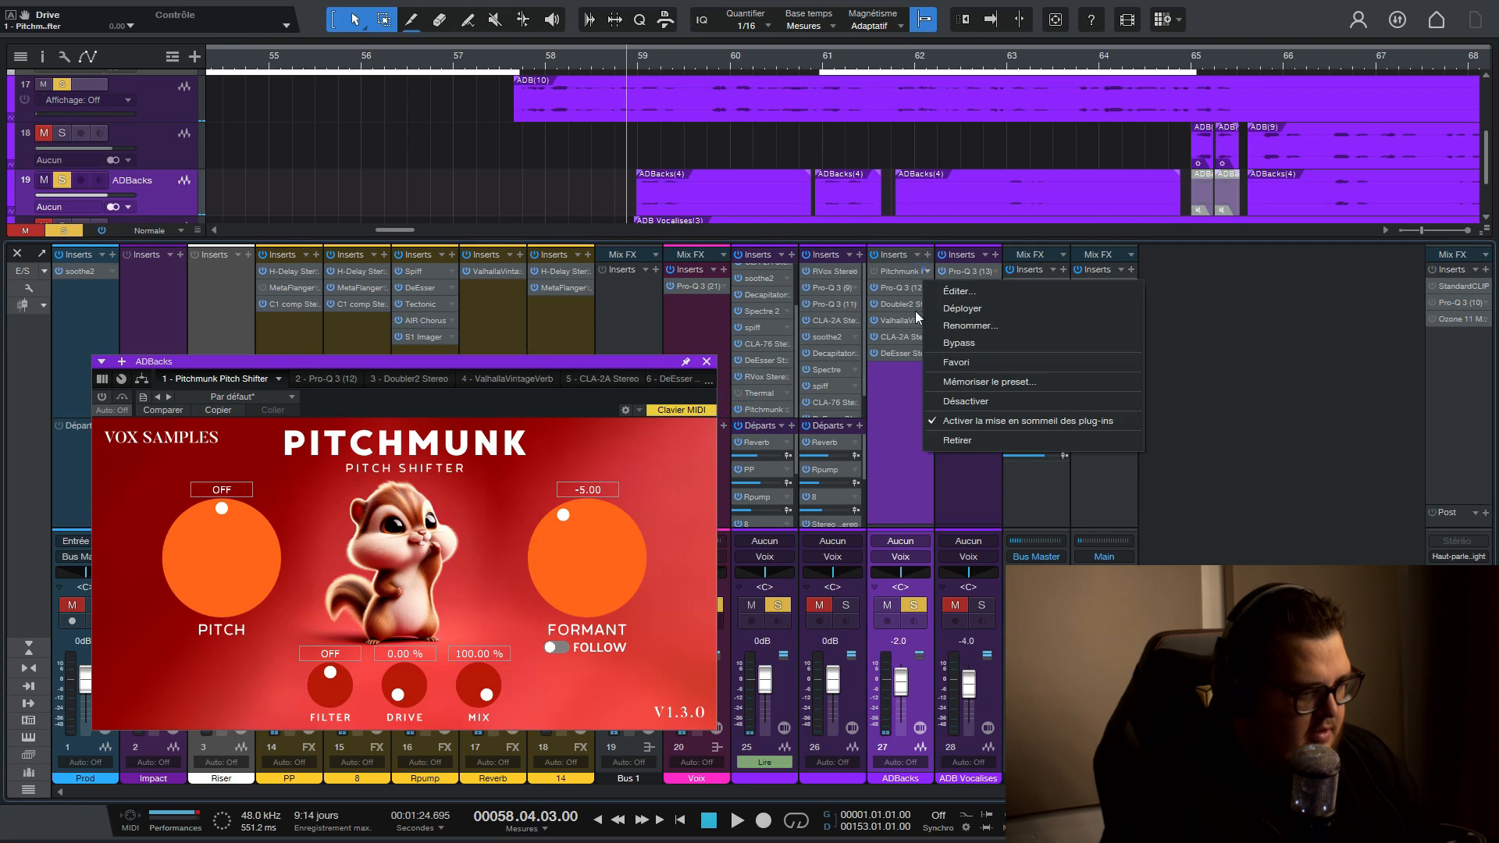
pyautogui.click(943, 442)
pyautogui.doubleClick(762, 409)
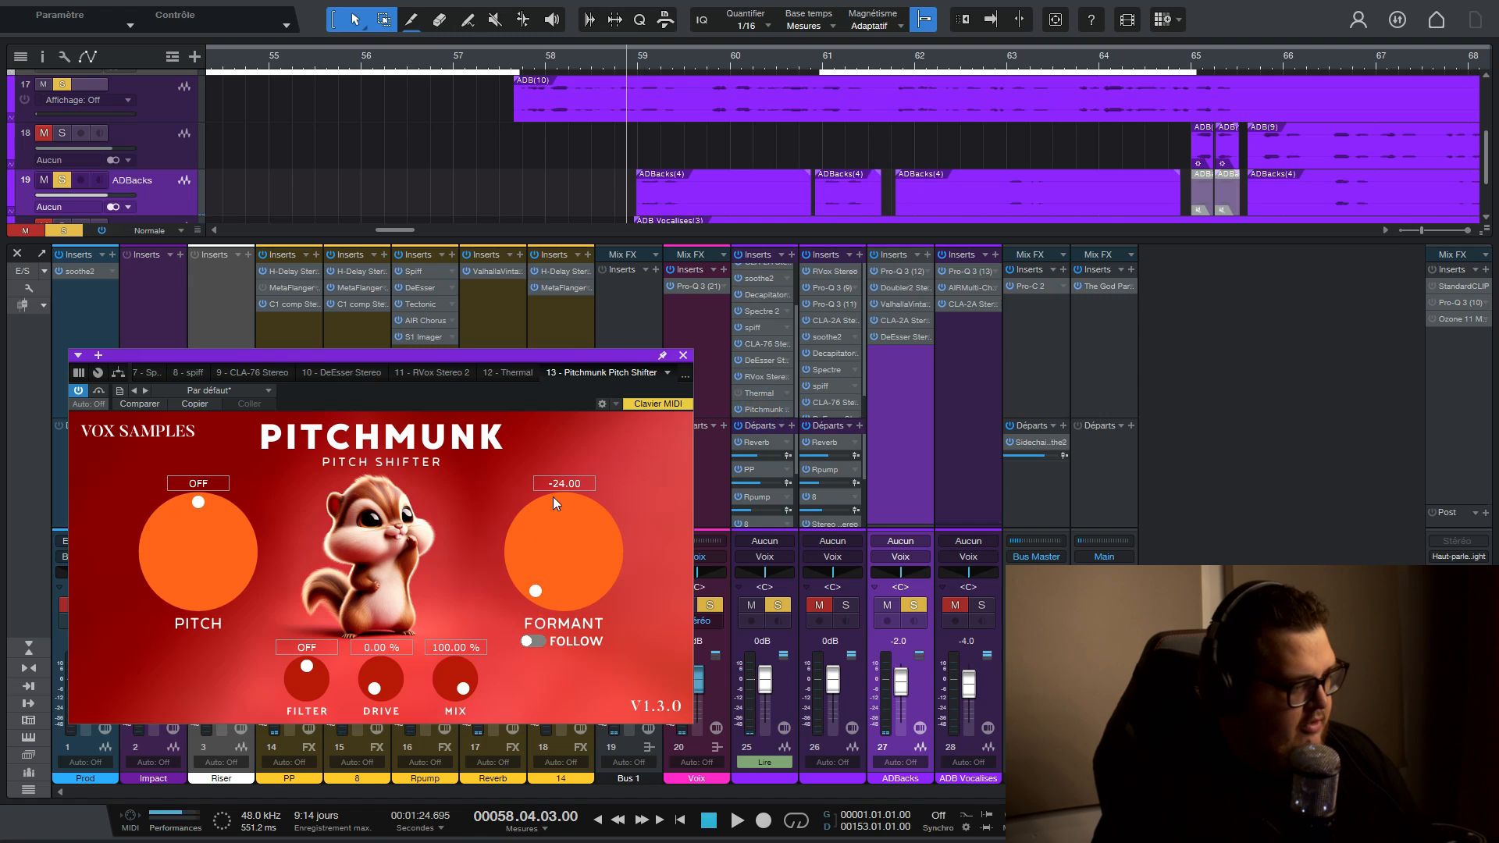
# - Set track 25's Pitchmunk formant to 0, enable formant Follow, and set the pitch to 5
pyautogui.write('0')
pyautogui.press('Return')
pyautogui.click(533, 641)
pyautogui.moveTo(210, 563); pyautogui.dragTo(194, 536)
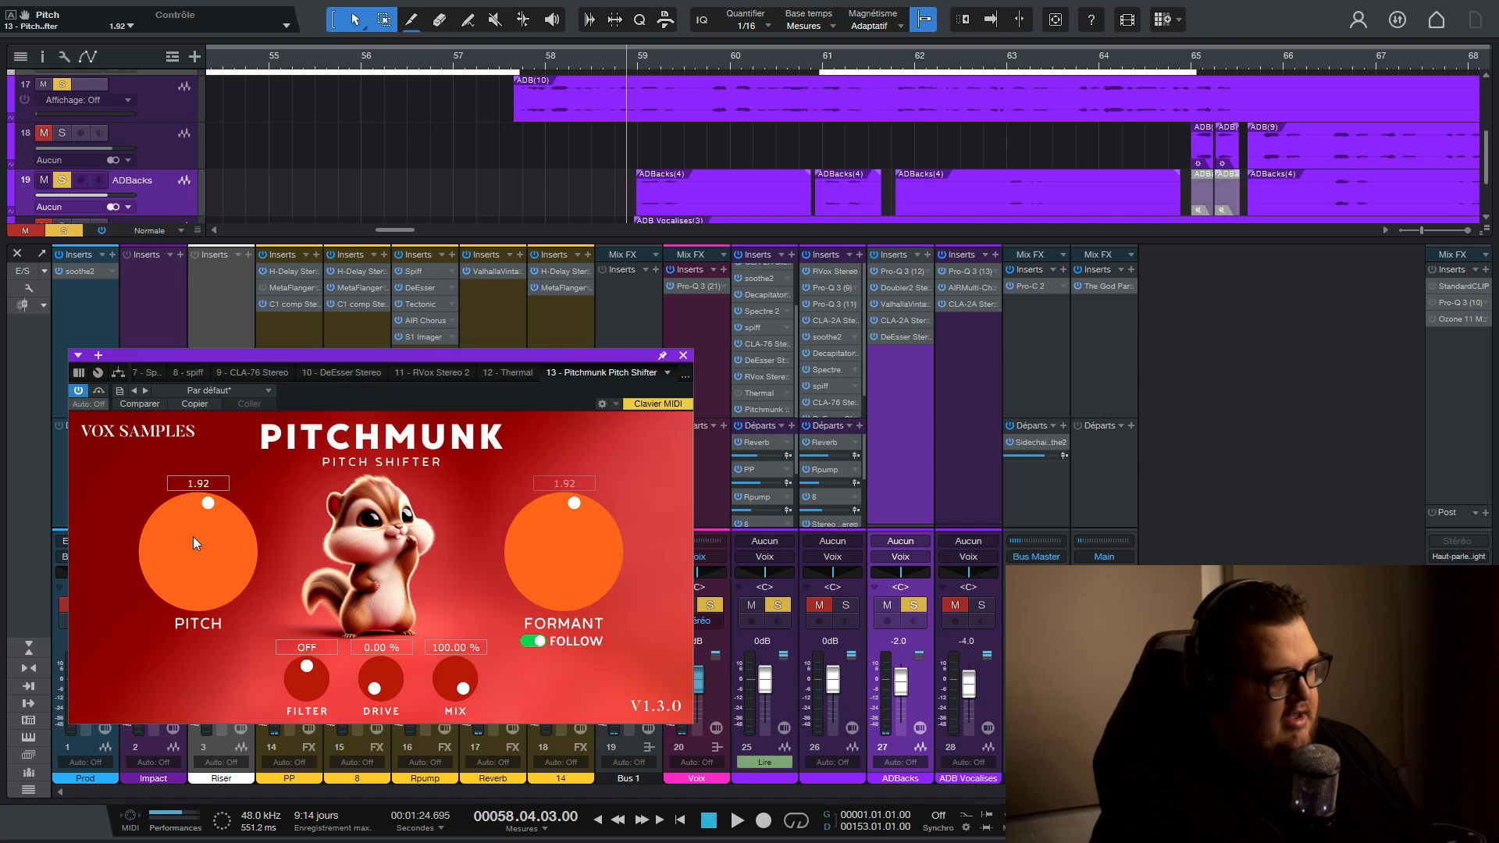
pyautogui.click(191, 486)
pyautogui.write('5')
pyautogui.press('Return')
# - Unsolo and mute ADBacks, and audition track 25 with the pitch at 5
pyautogui.click(61, 180)
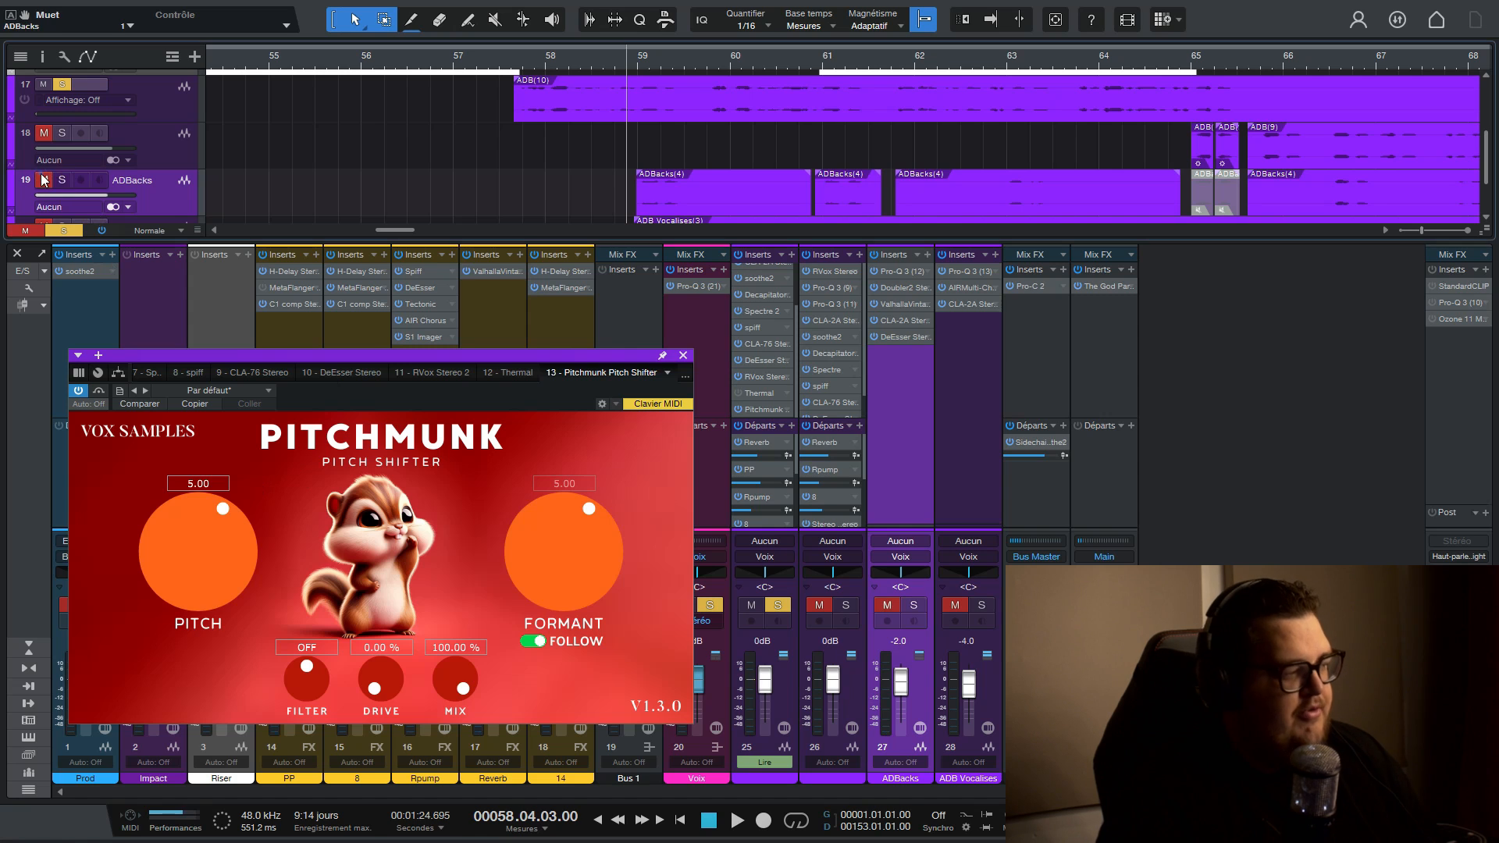
pyautogui.click(43, 180)
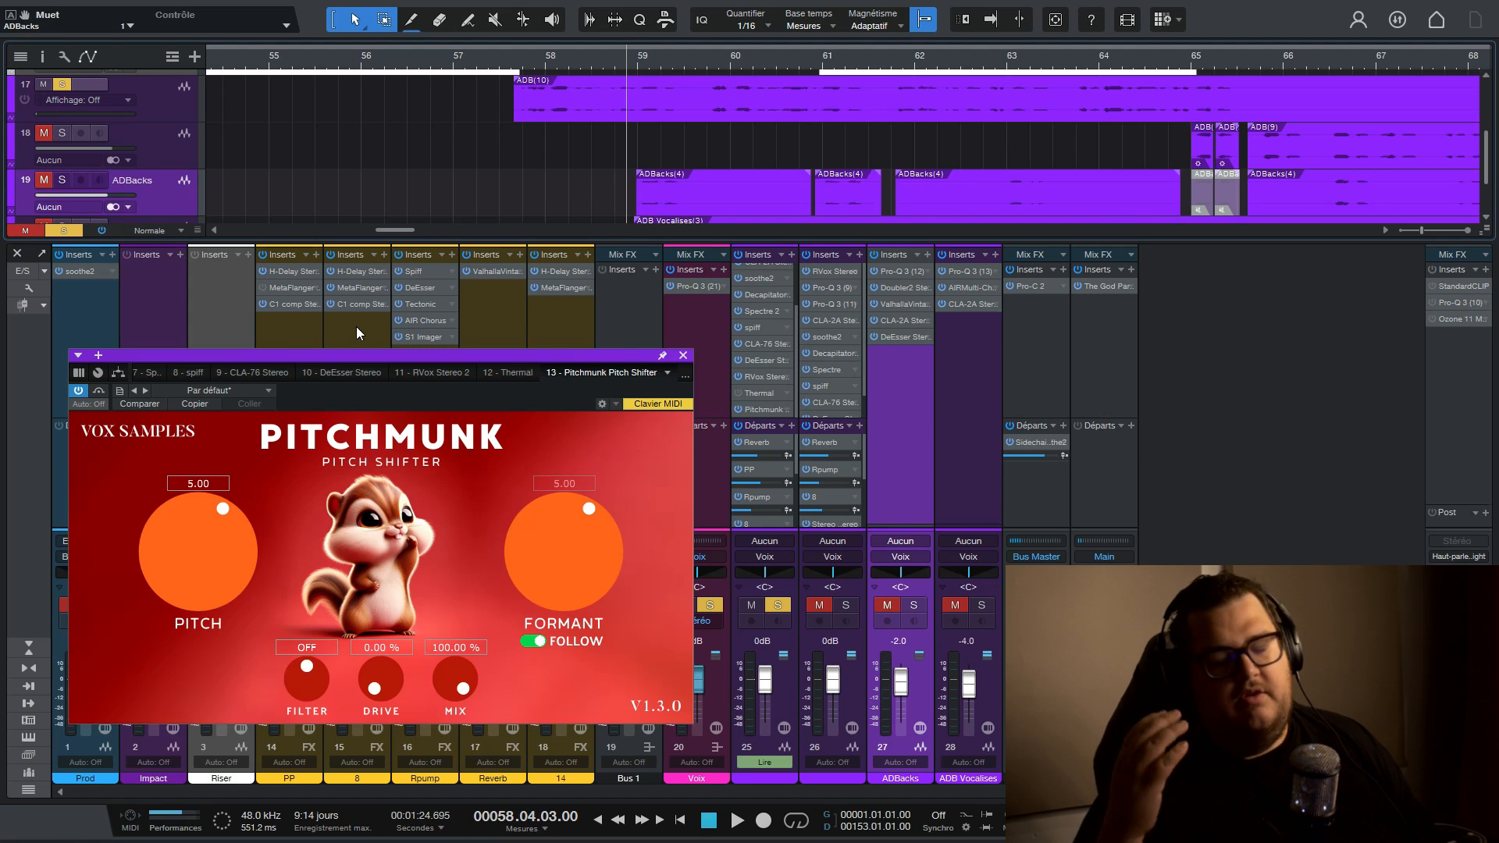
pyautogui.press('space')
pyautogui.moveTo(410, 383); pyautogui.dragTo(411, 350)
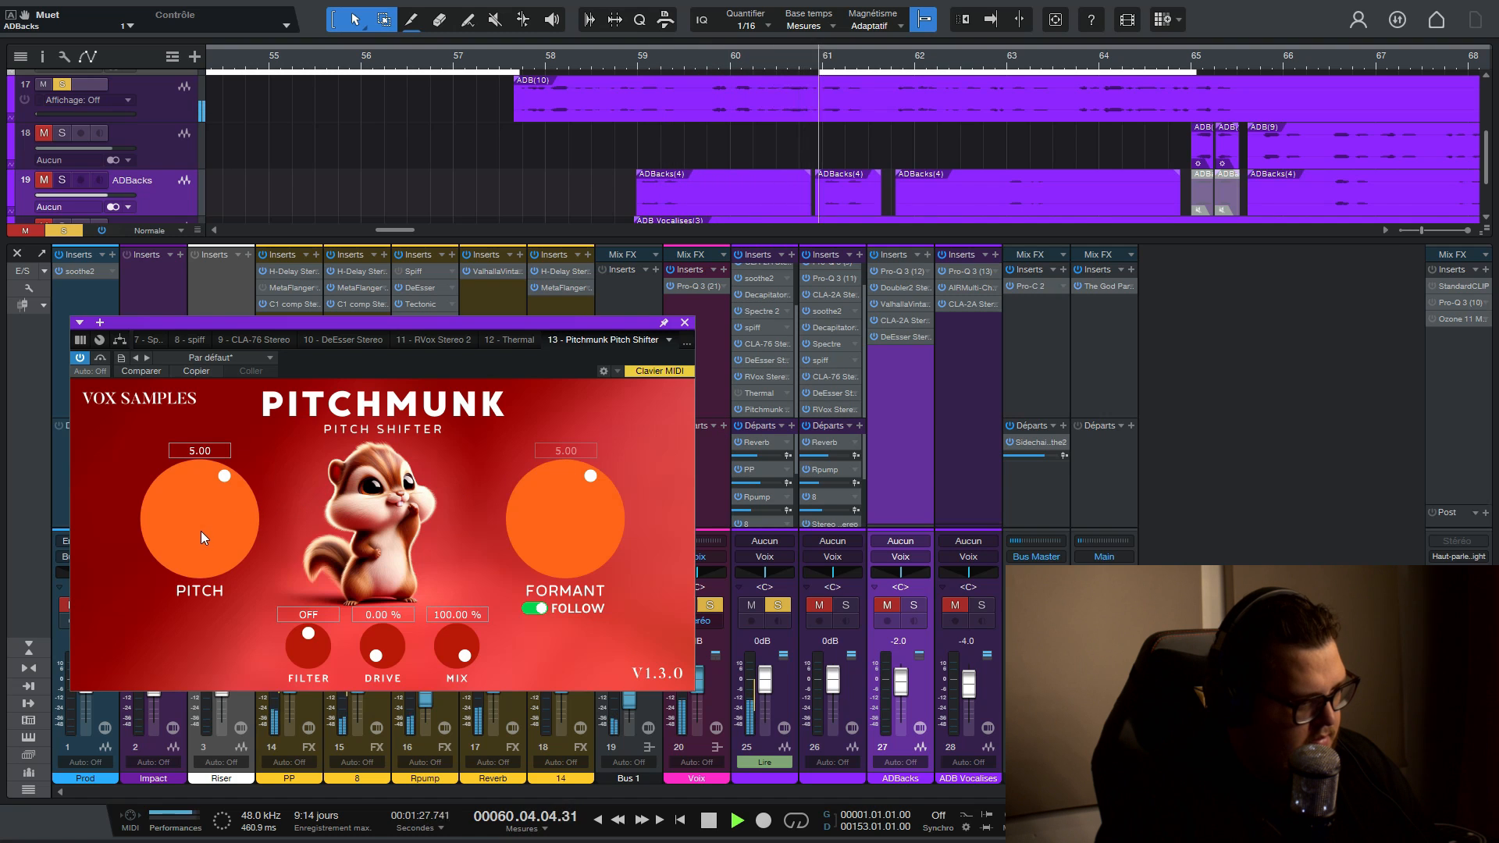
pyautogui.press('space')
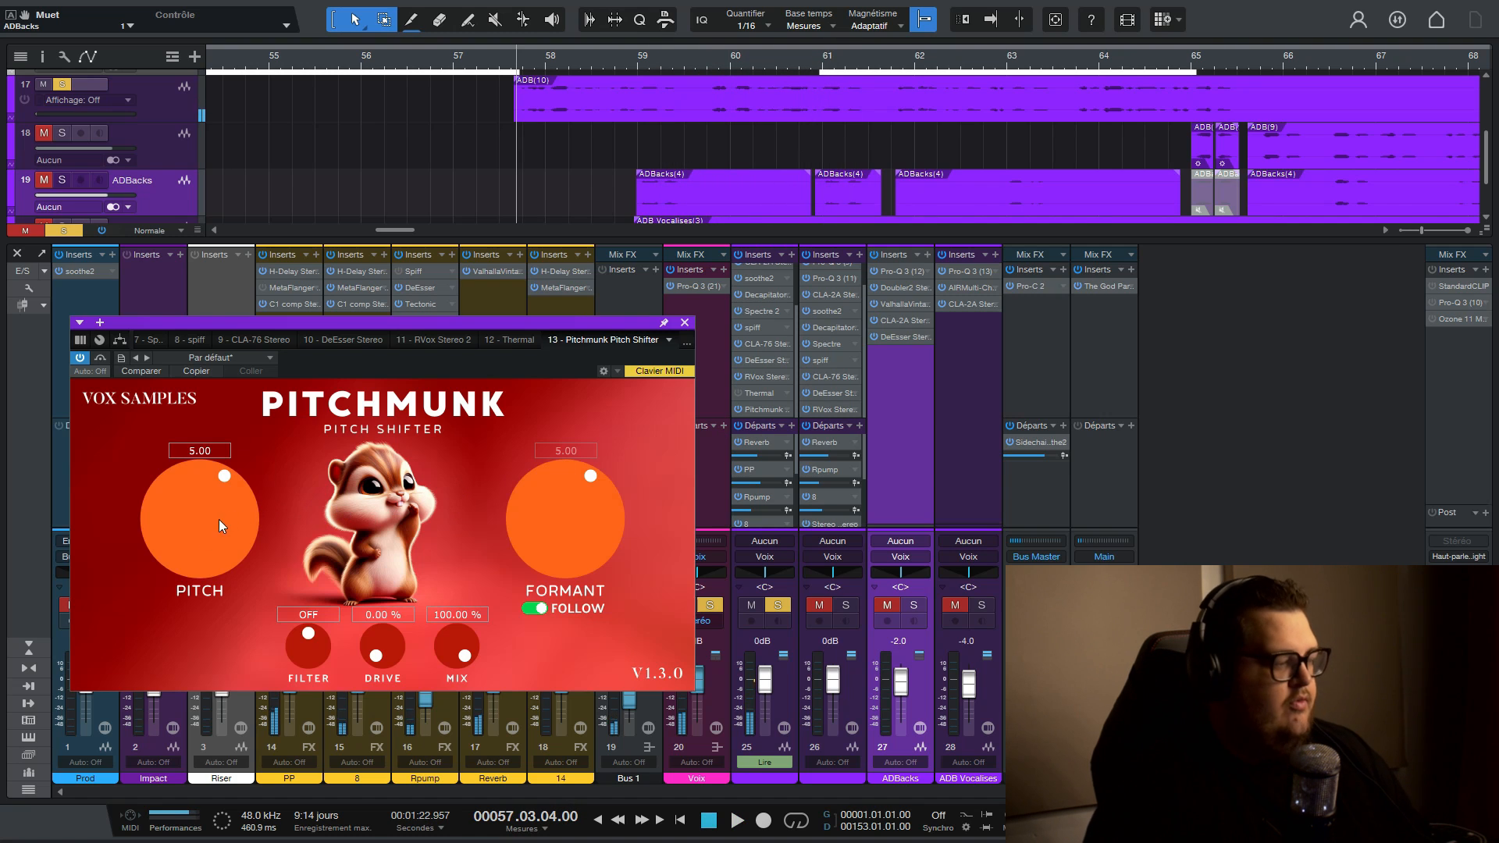
# - Set track 25's Pitchmunk pitch to 12 and audition the result
pyautogui.click(199, 451)
pyautogui.write('12')
pyautogui.press('Return')
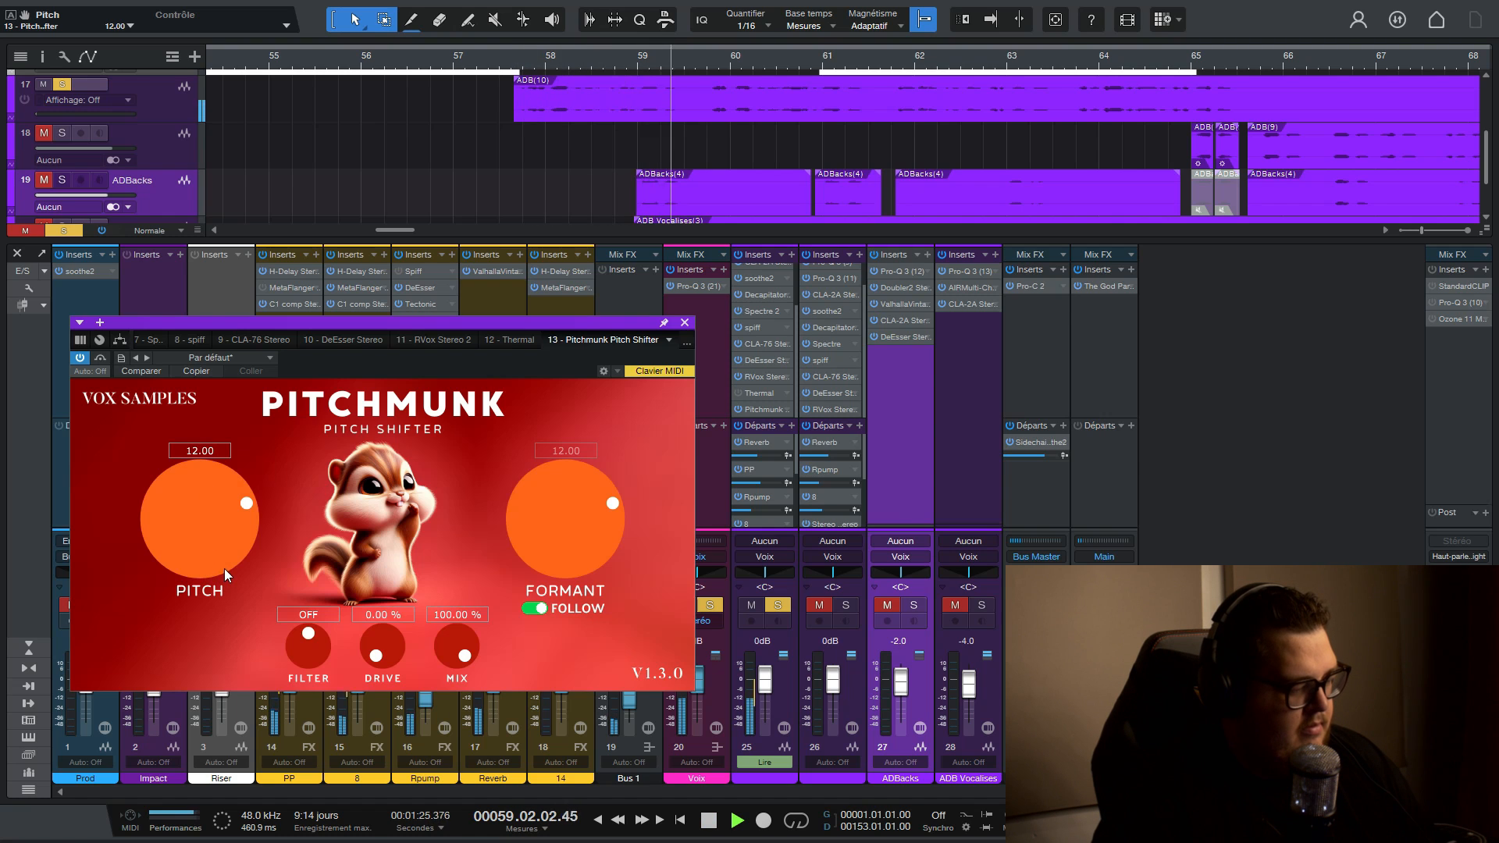
pyautogui.press('space')
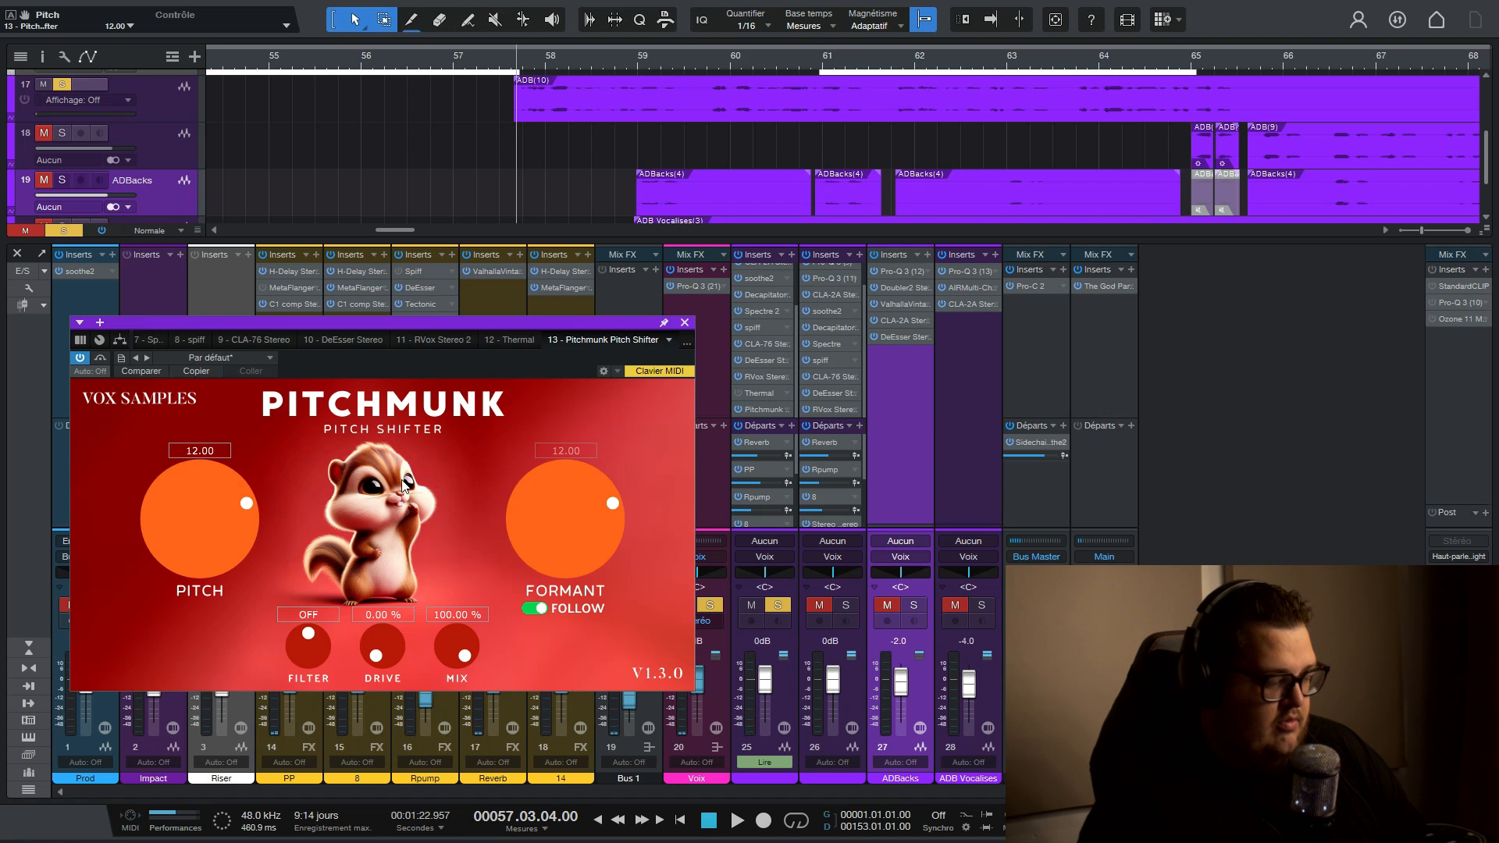
# - Check Pitchmunk's processor load in the performance monitor
pyautogui.click(177, 826)
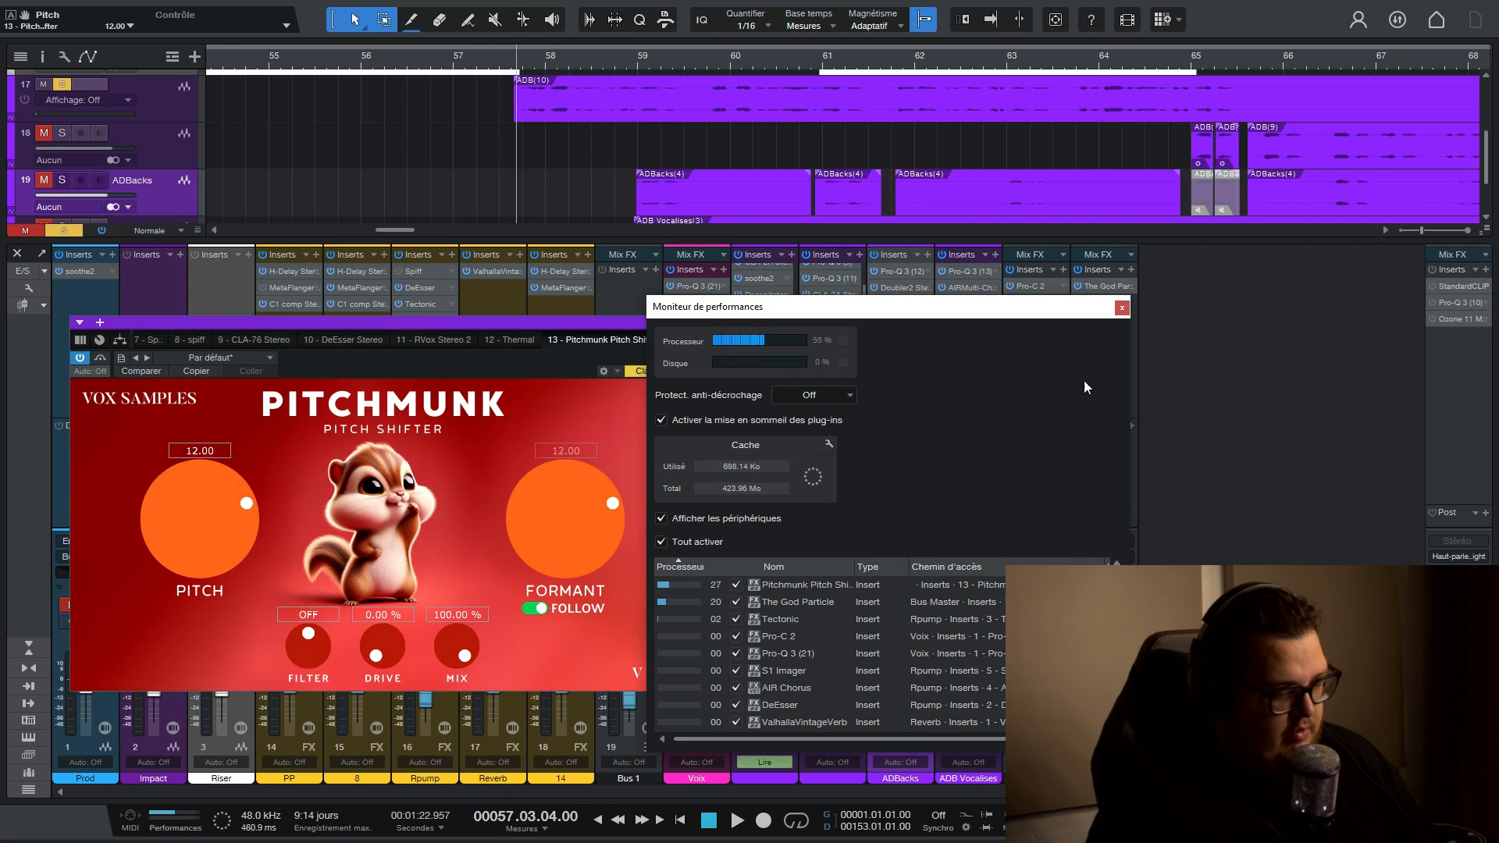
pyautogui.click(1119, 308)
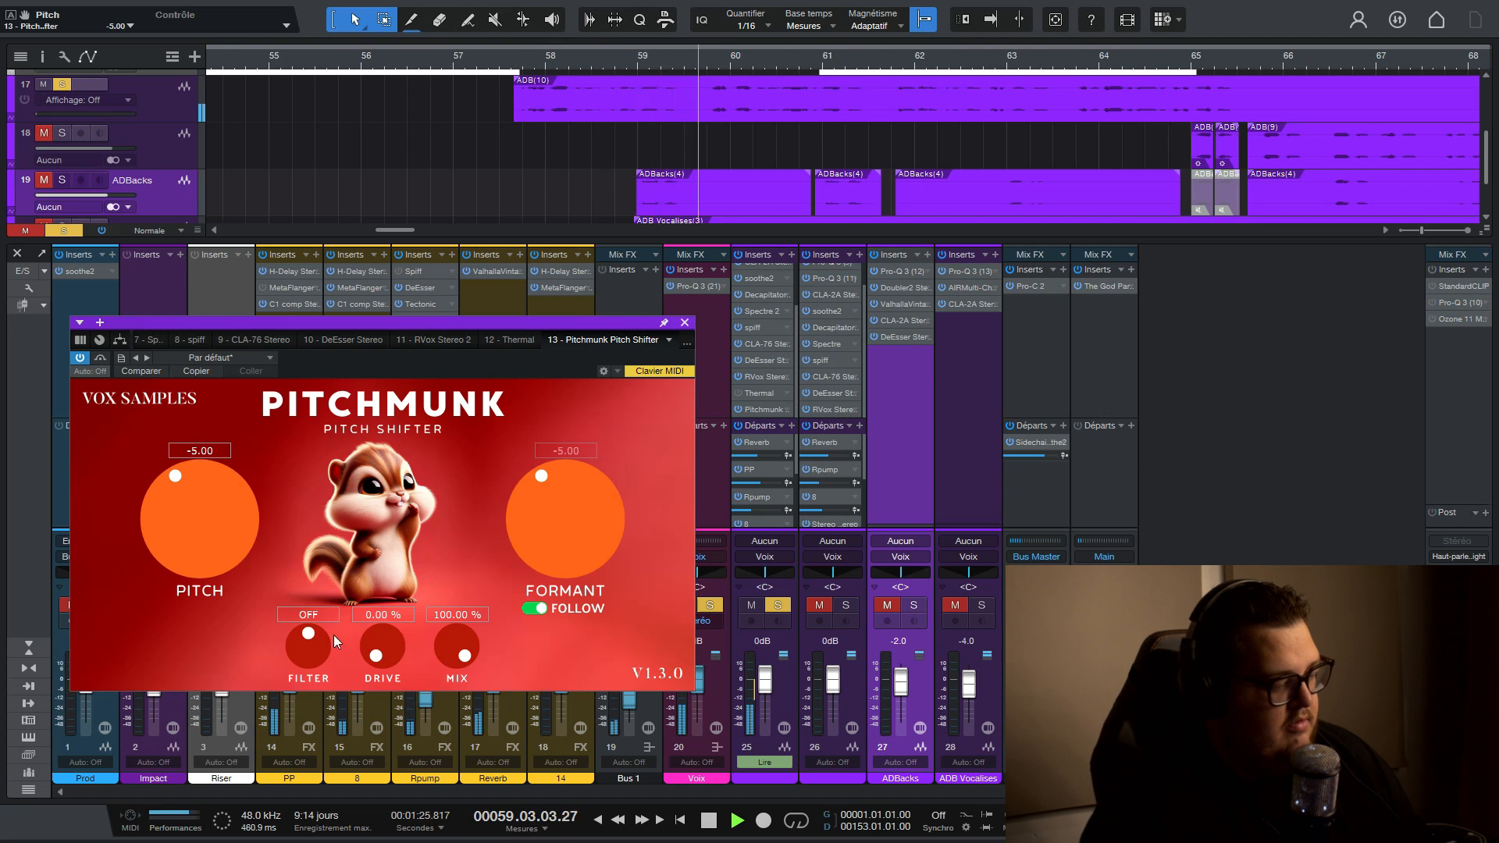
# - Raise track 25's Pitchmunk Drive to 40% and audition the pitch at -12 and at -24
pyautogui.moveTo(383, 646); pyautogui.dragTo(414, 567)
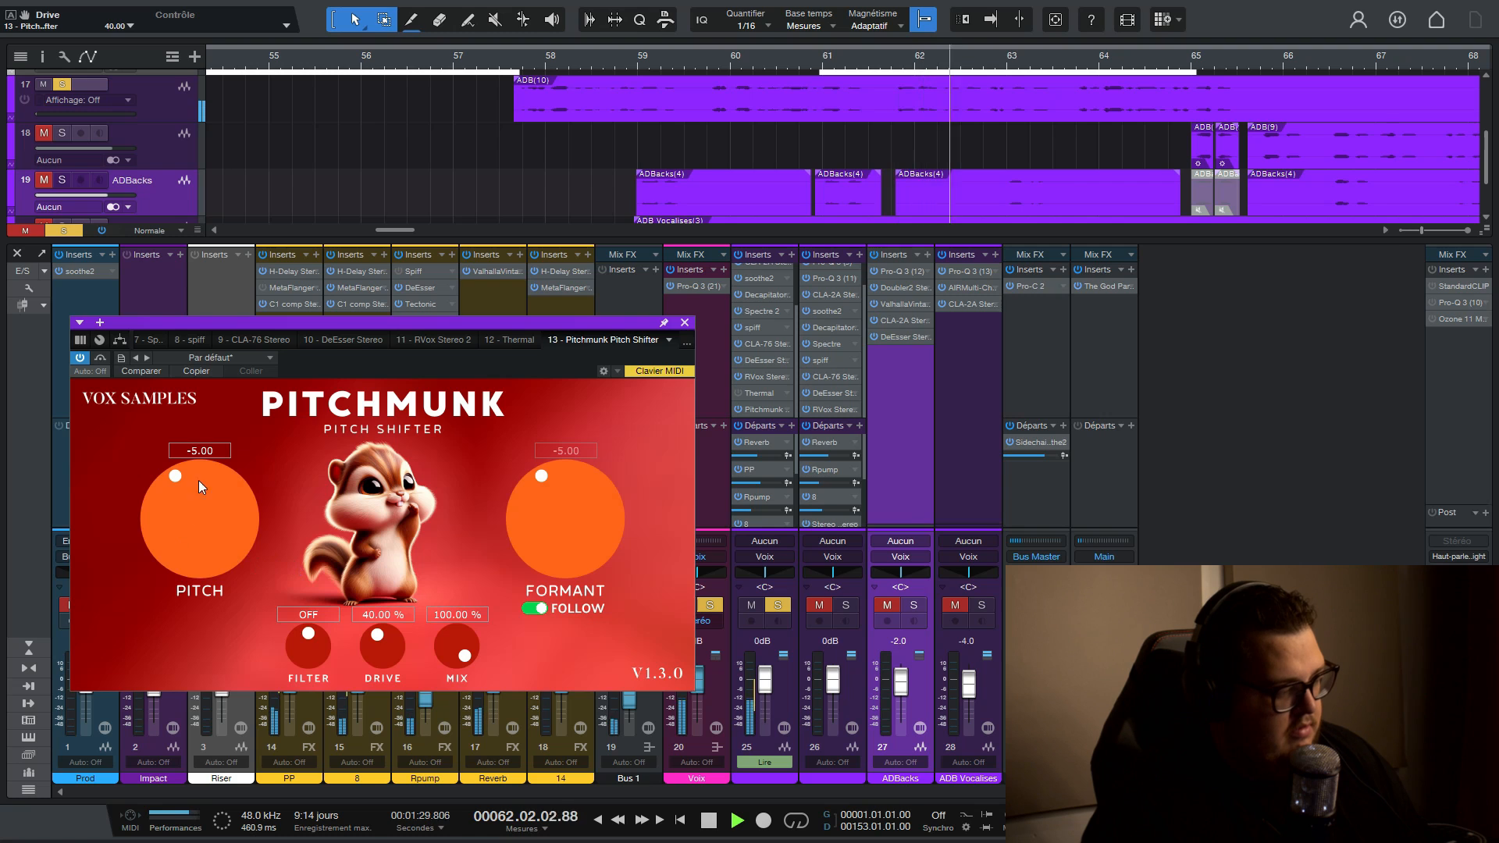
pyautogui.click(200, 450)
pyautogui.write('-12')
pyautogui.press('Return')
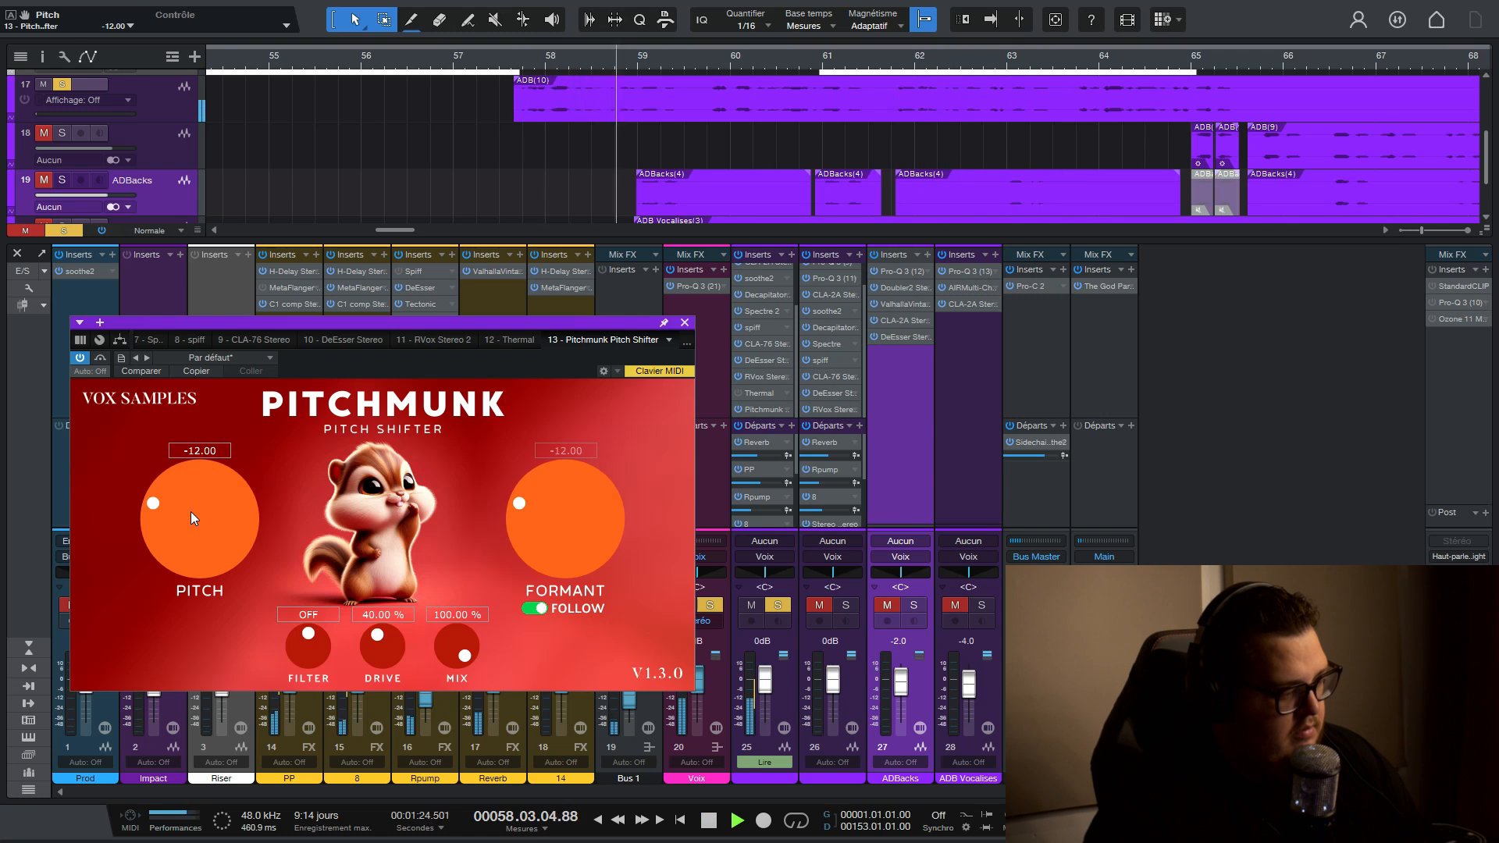
pyautogui.moveTo(190, 512); pyautogui.dragTo(134, 686)
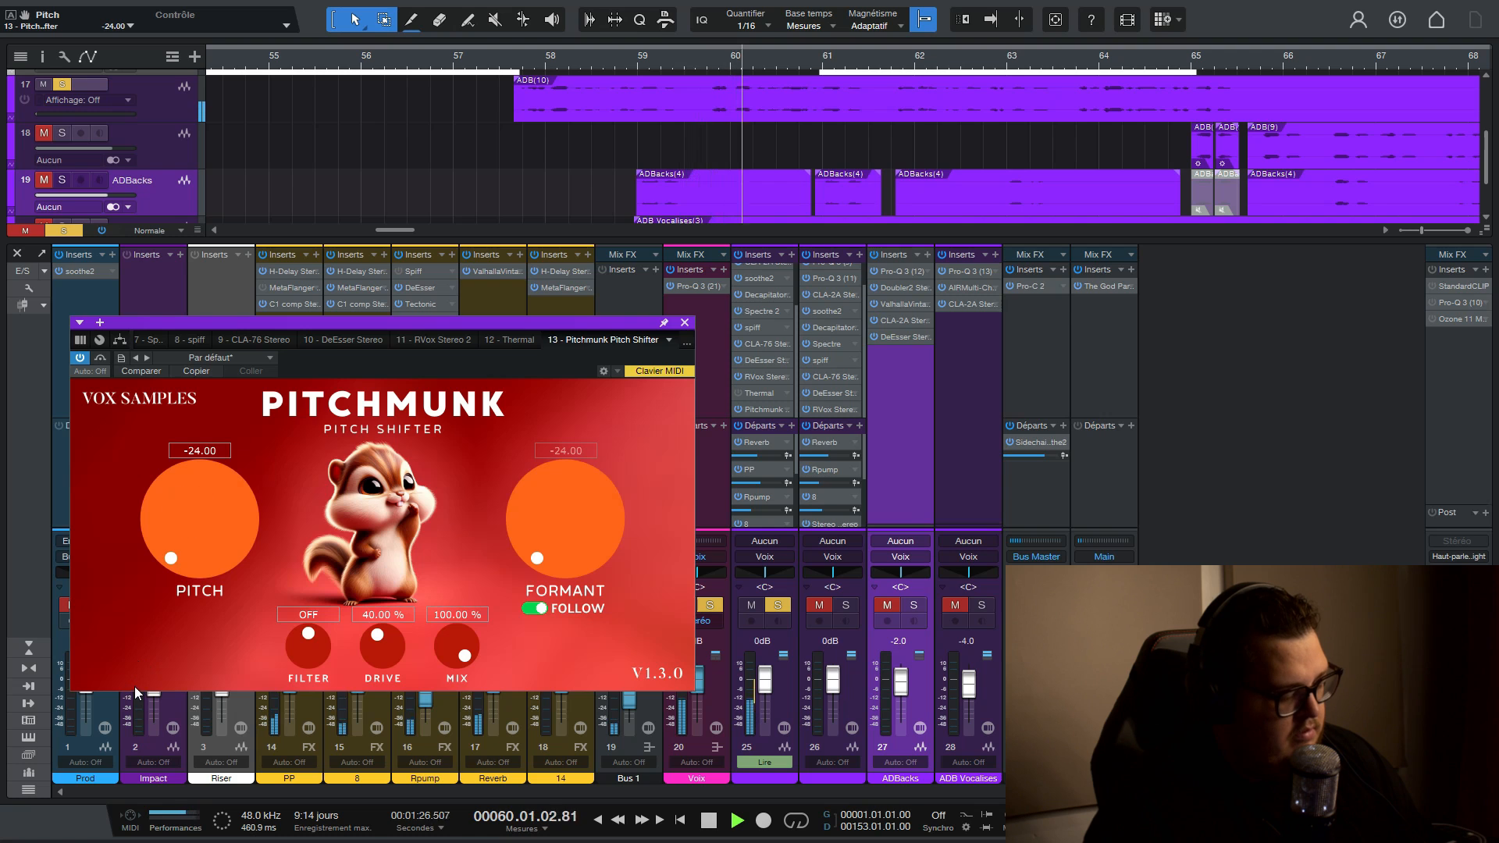
pyautogui.press('space')
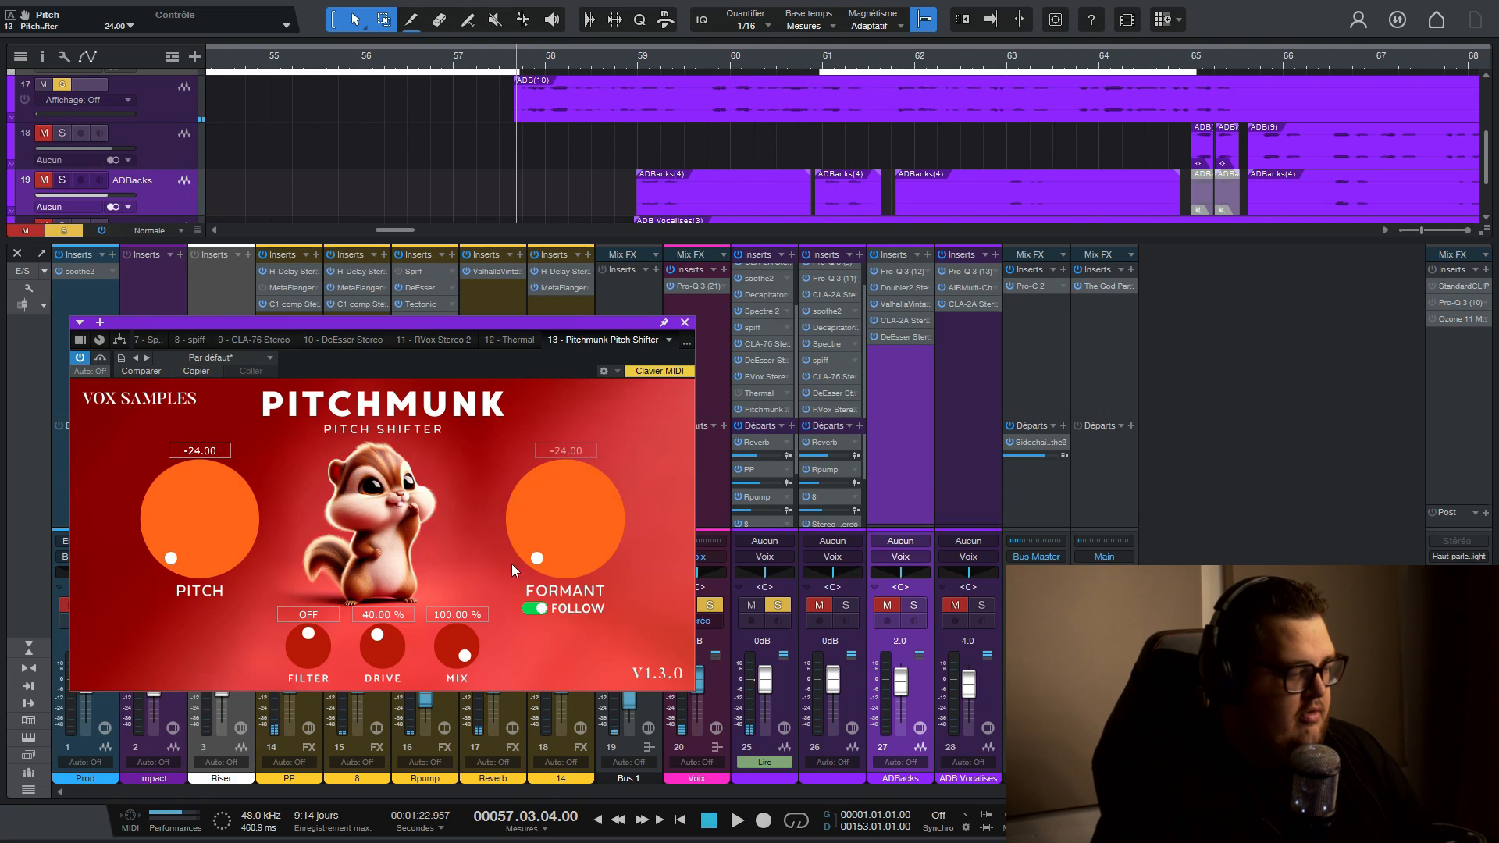
# - Set the Pitchmunk pitch to 5, disable Follow, and start auditioning with the formant at -5.95
pyautogui.doubleClick(200, 451)
pyautogui.write('5')
pyautogui.press('Return')
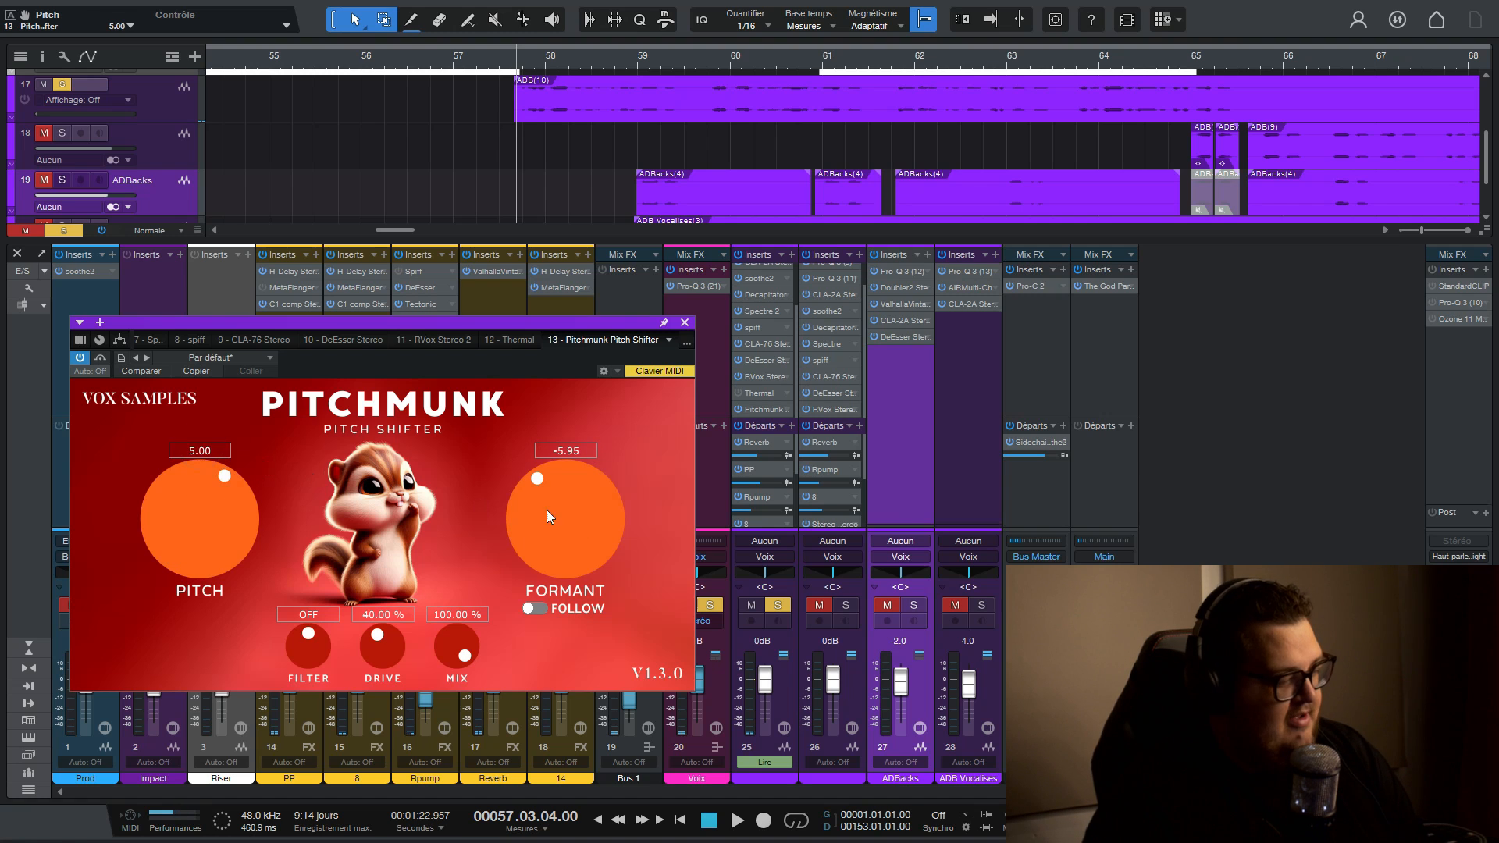
pyautogui.press('space')
# - Set the Pitchmunk pitch to -5 and raise the formant to 5.57 while auditioning track 25
pyautogui.moveTo(573, 510); pyautogui.dragTo(628, 466)
pyautogui.doubleClick(206, 450)
pyautogui.write('-5')
pyautogui.press('Return')
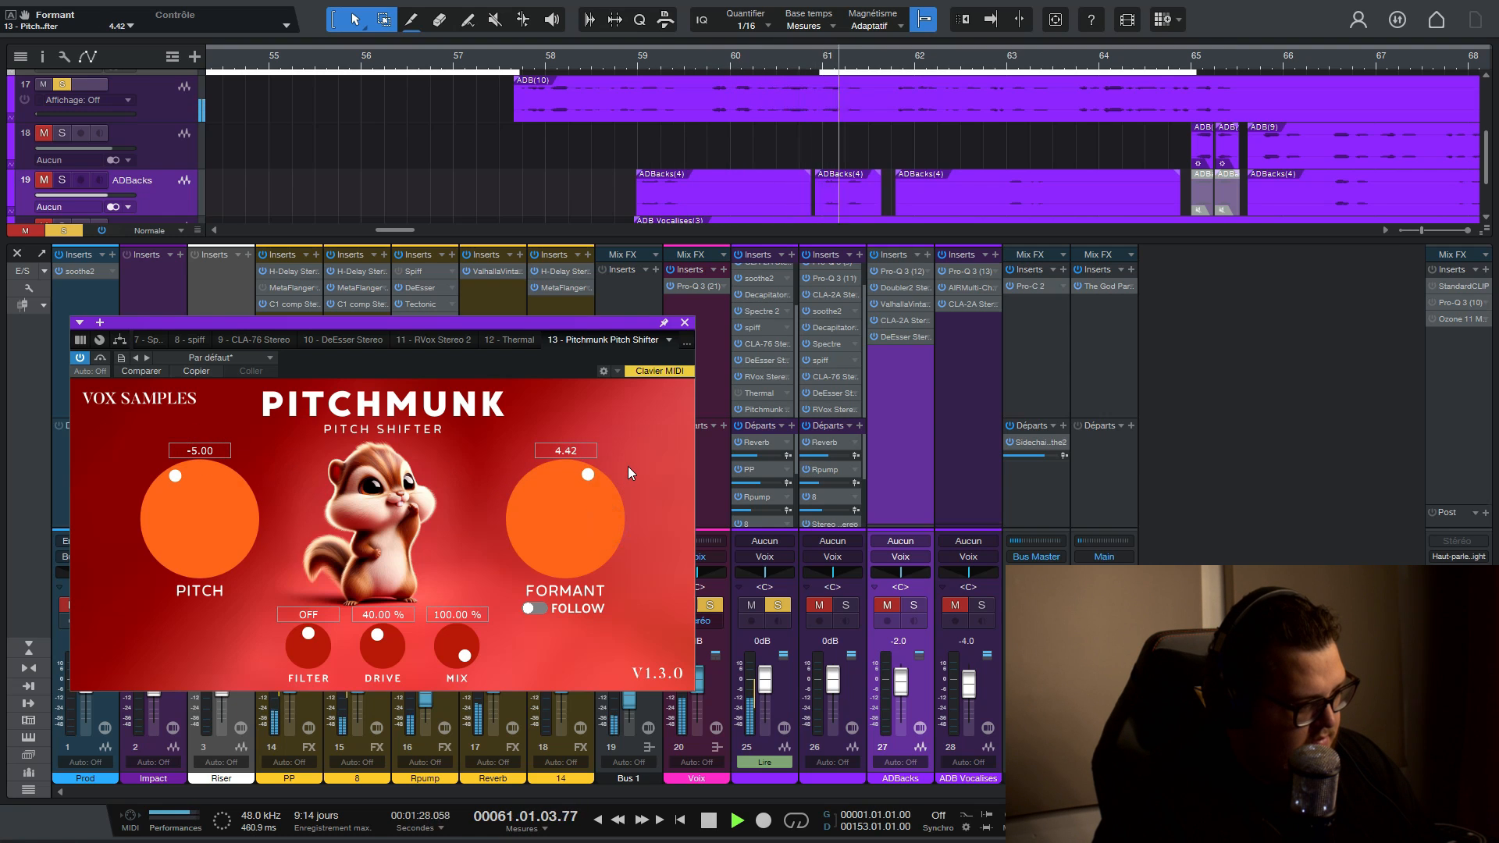
pyautogui.moveTo(578, 527); pyautogui.dragTo(581, 514)
pyautogui.press('space')
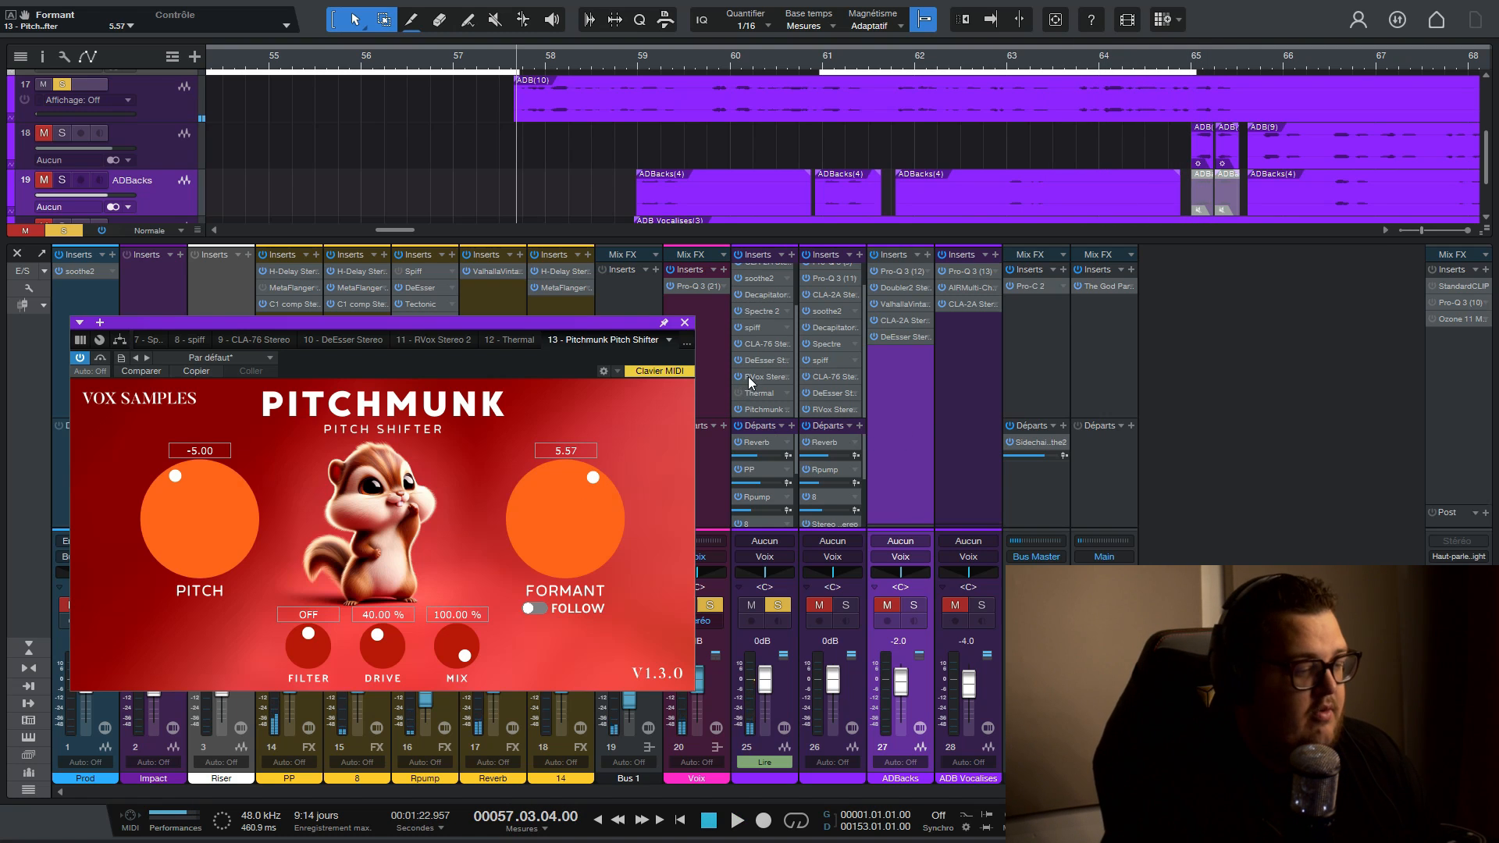
# - Remove Pitchmunk from track 25 and open the detailed editor of its Thermal insert
pyautogui.rightClick(779, 409)
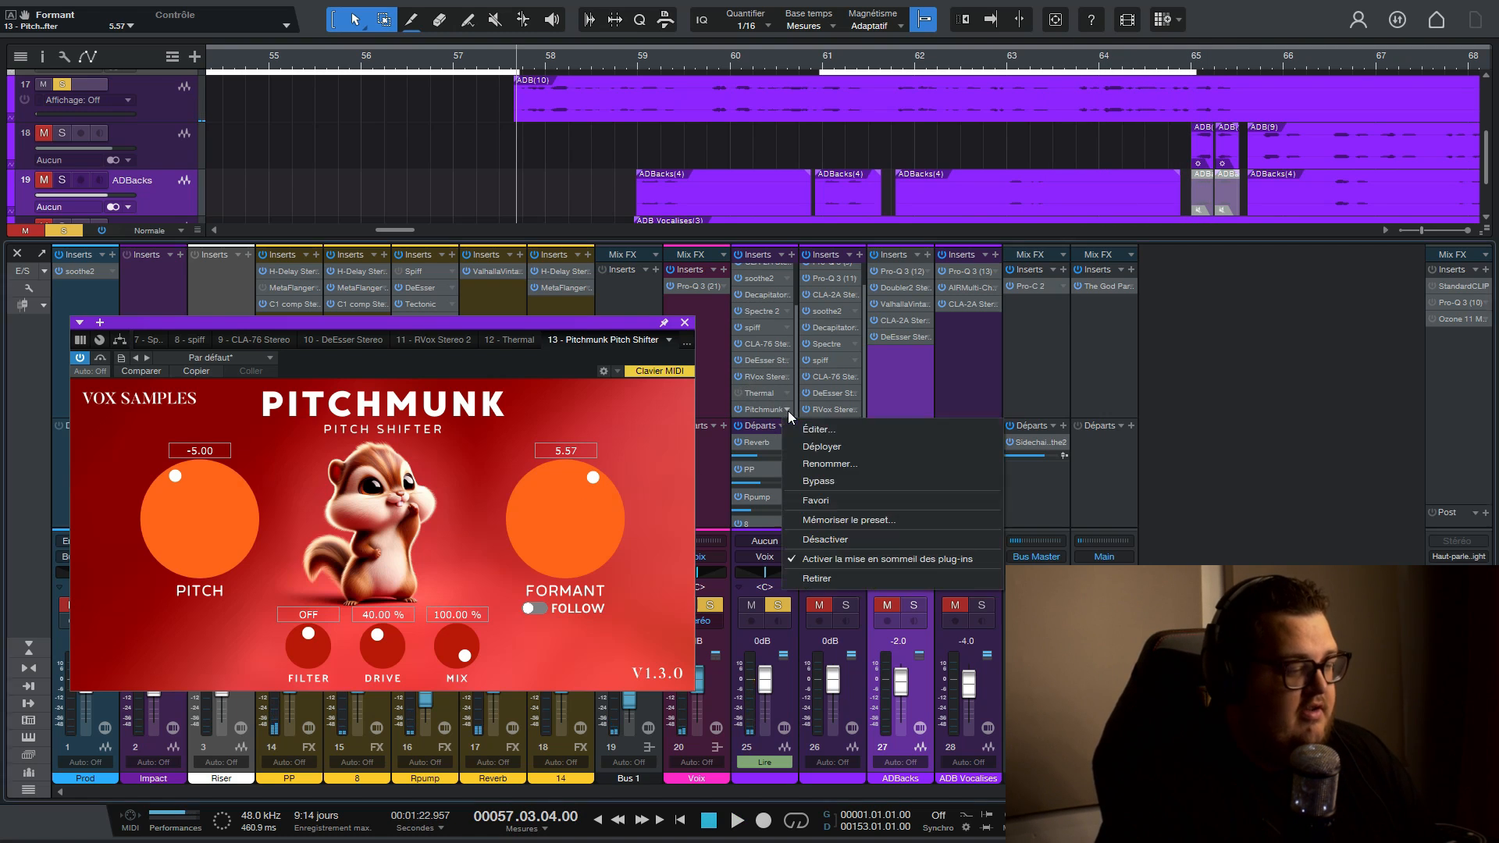
pyautogui.click(813, 579)
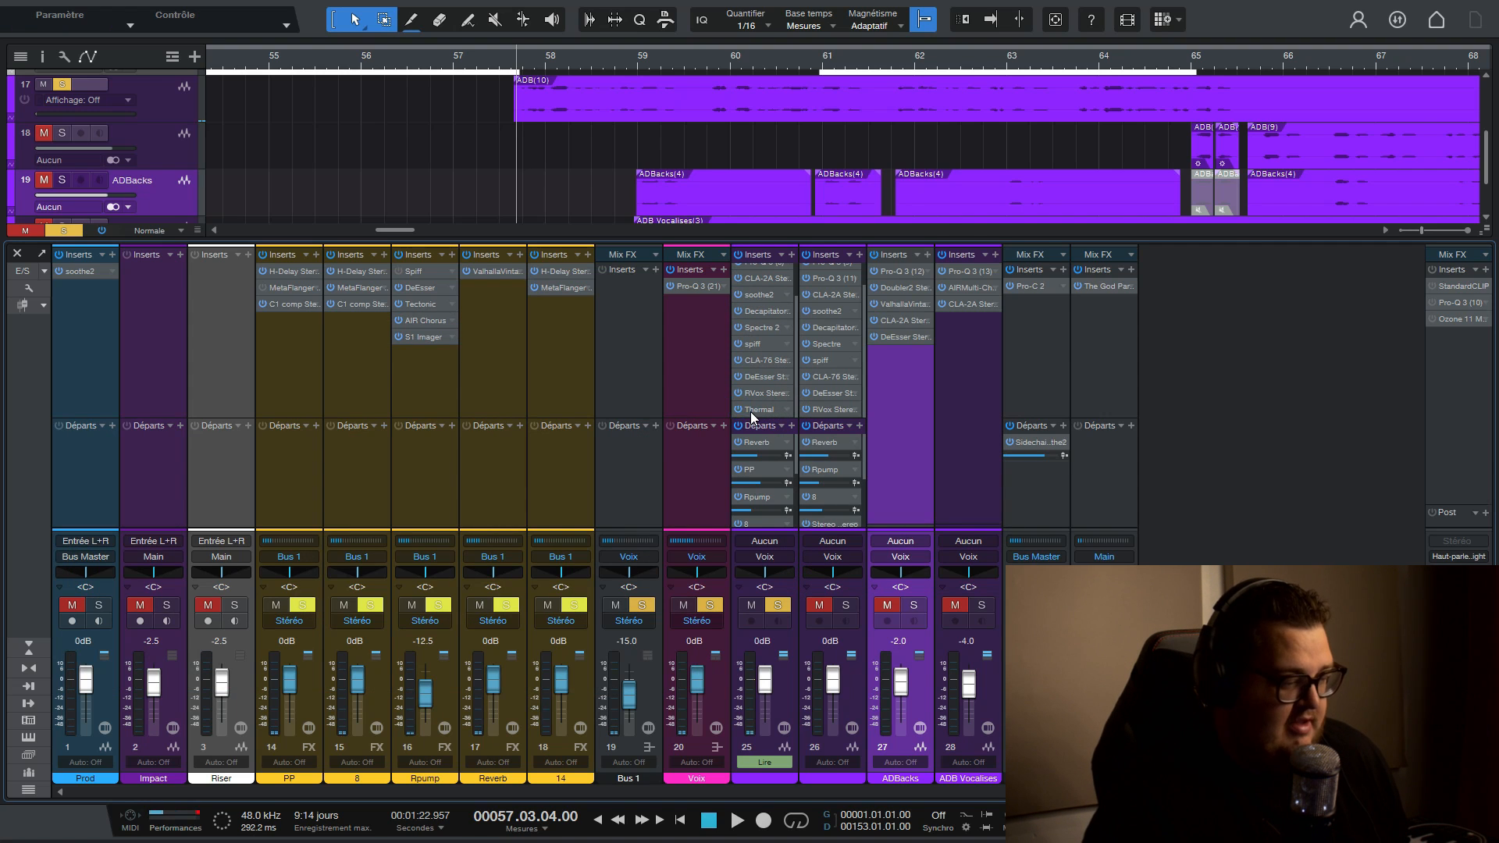
pyautogui.click(751, 411)
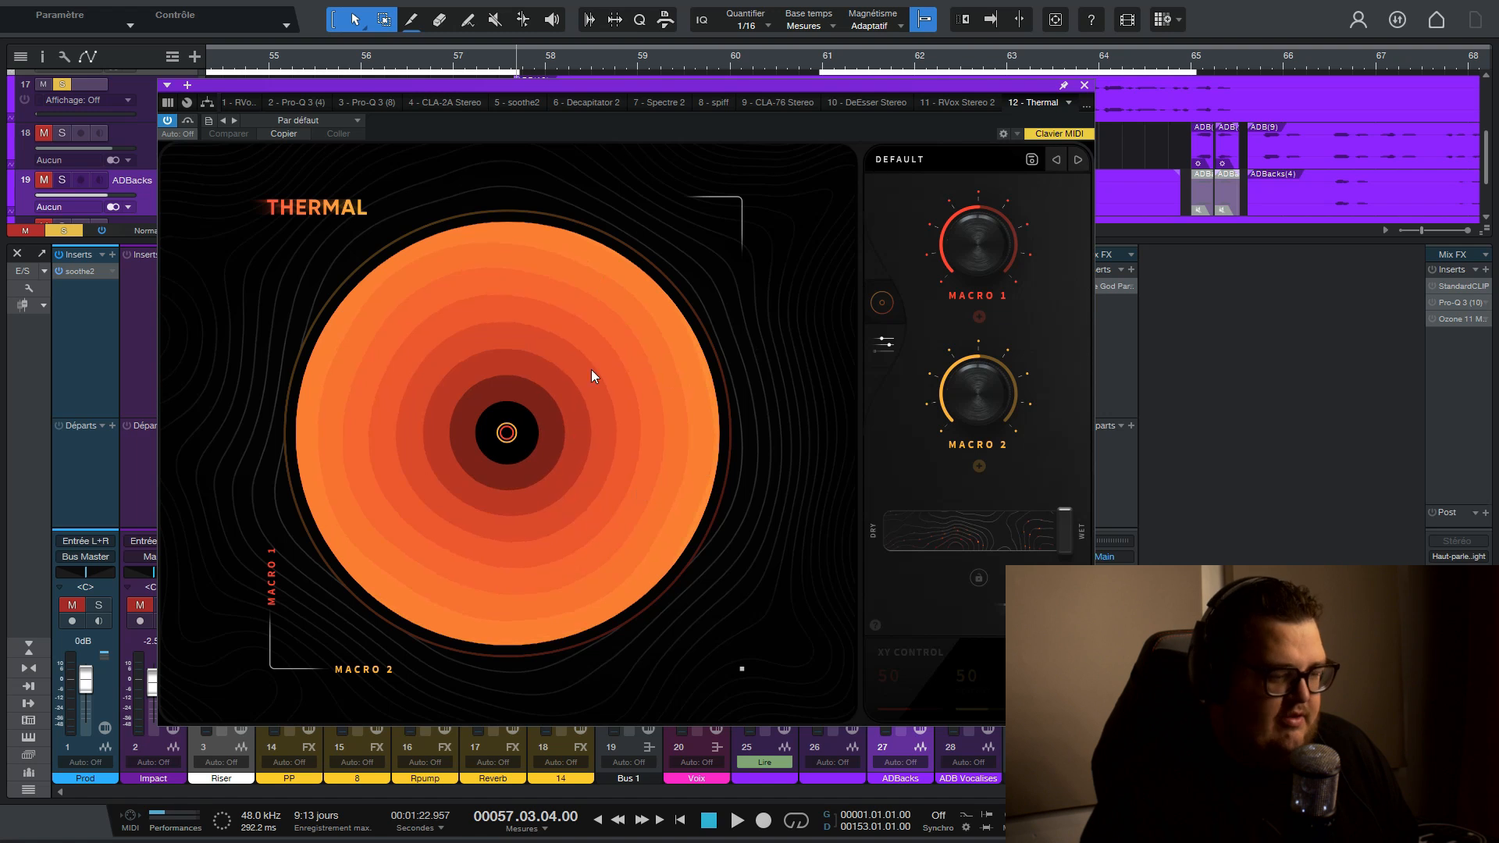
pyautogui.click(881, 341)
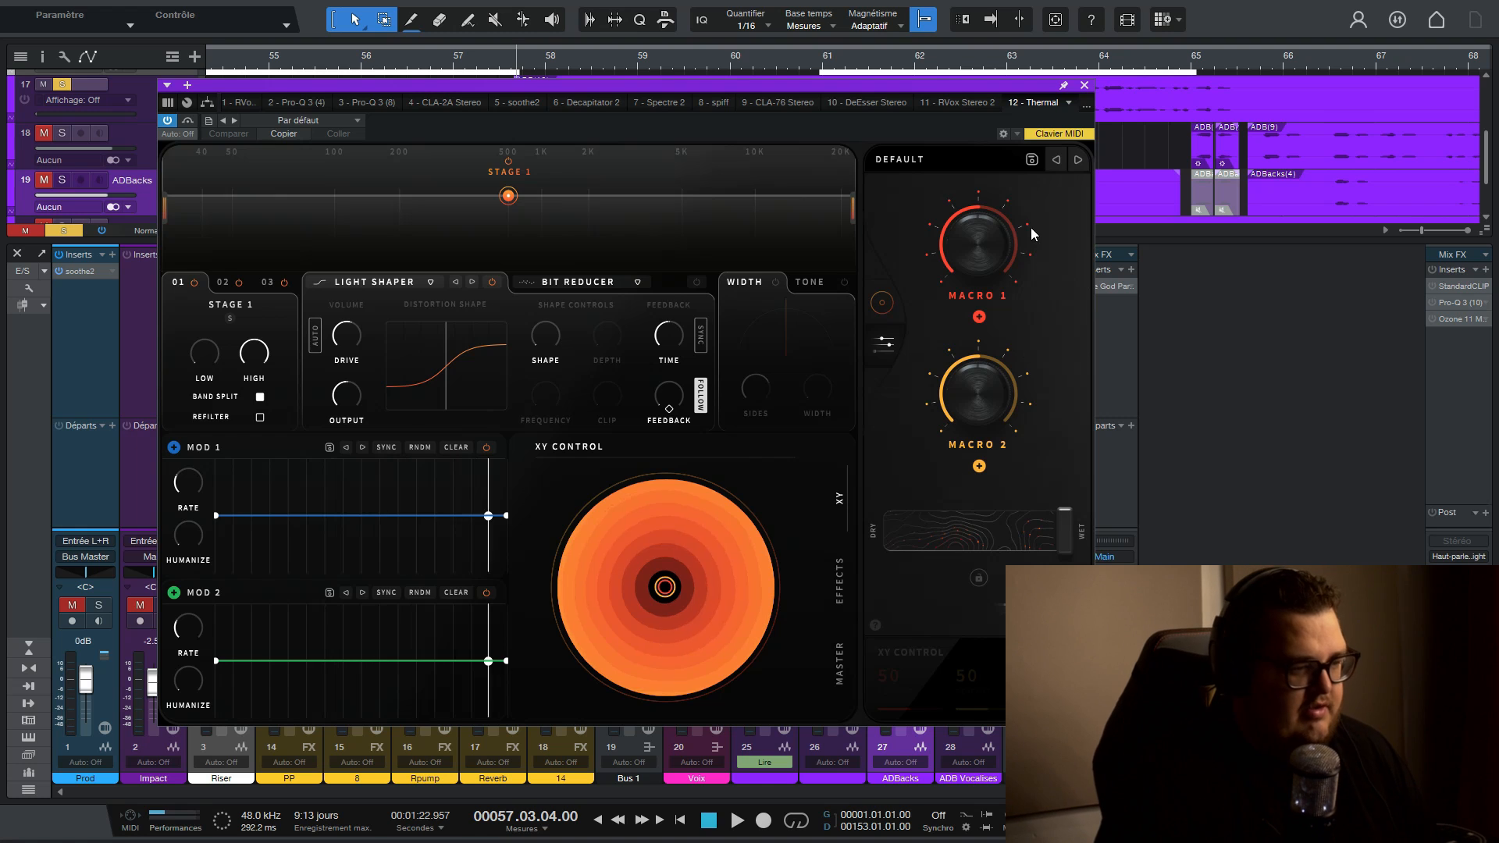
# - Load Thermal's Crystal Pop preset from the Vocals category and audition it on track 25
pyautogui.click(927, 160)
pyautogui.click(338, 400)
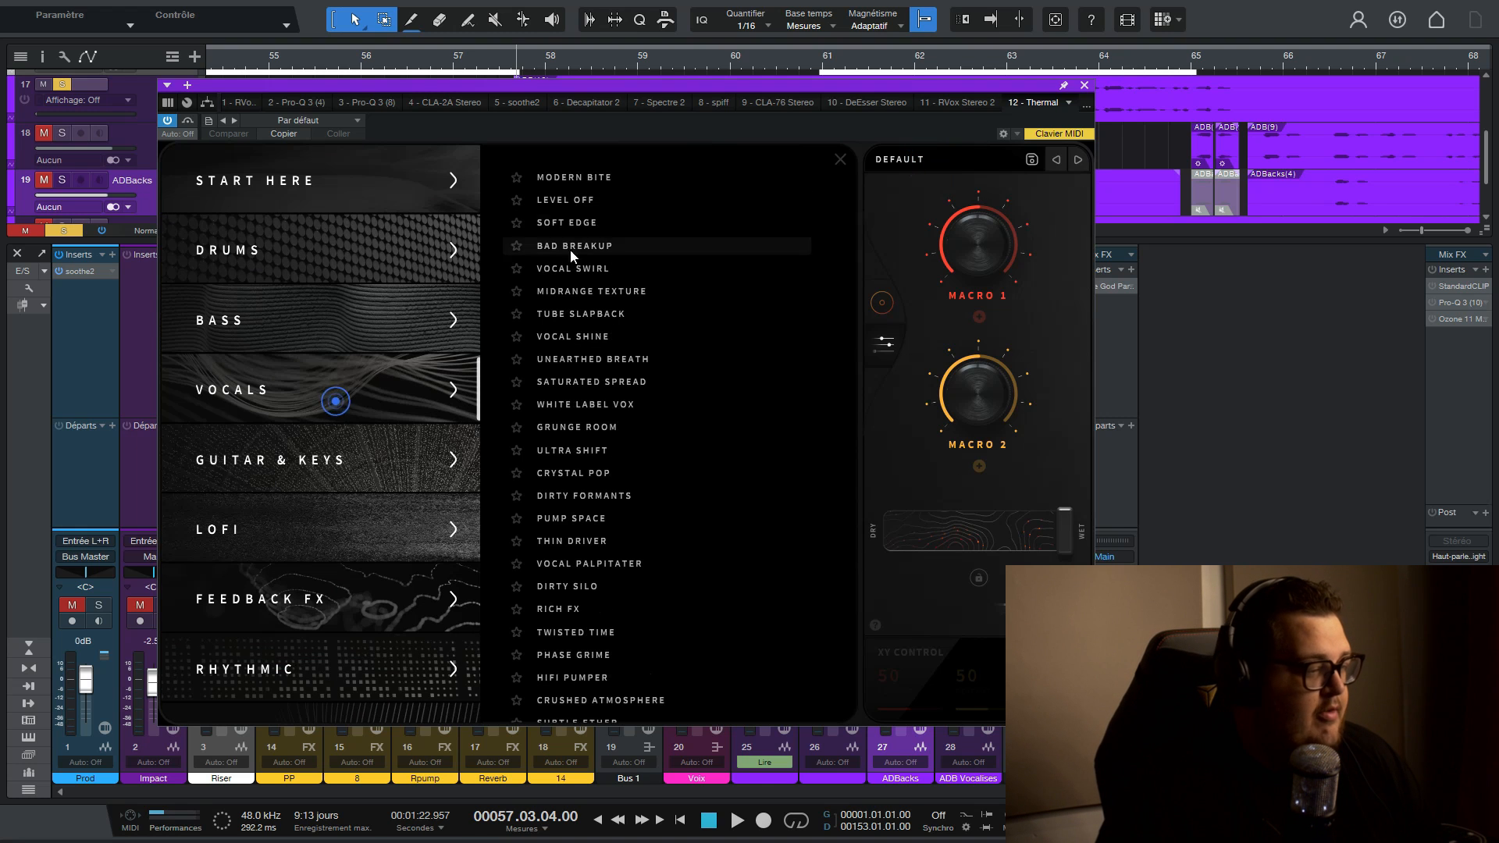
pyautogui.scroll(-3, 635, 411)
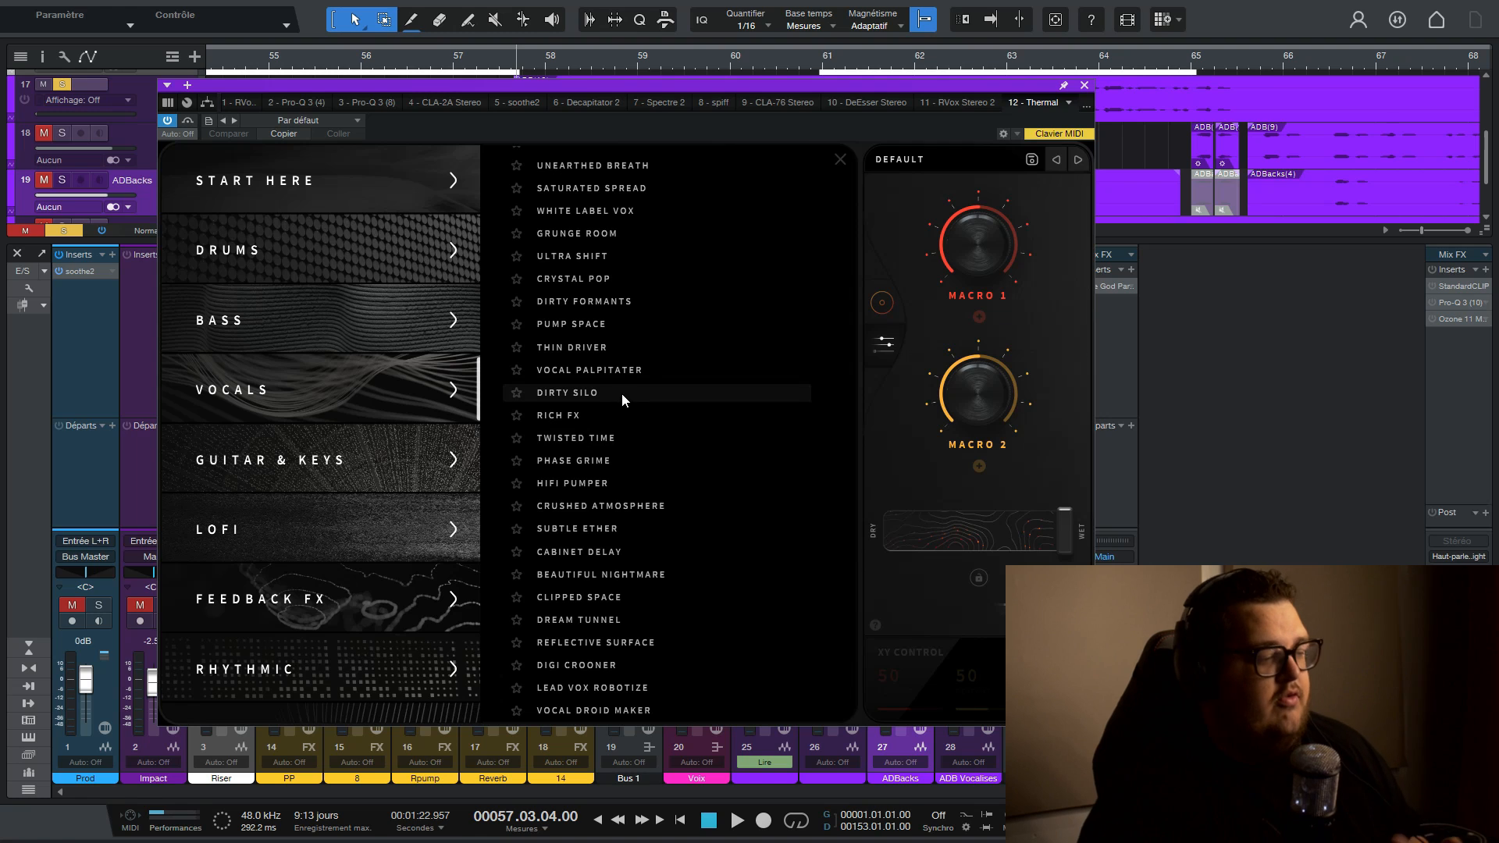
pyautogui.click(592, 279)
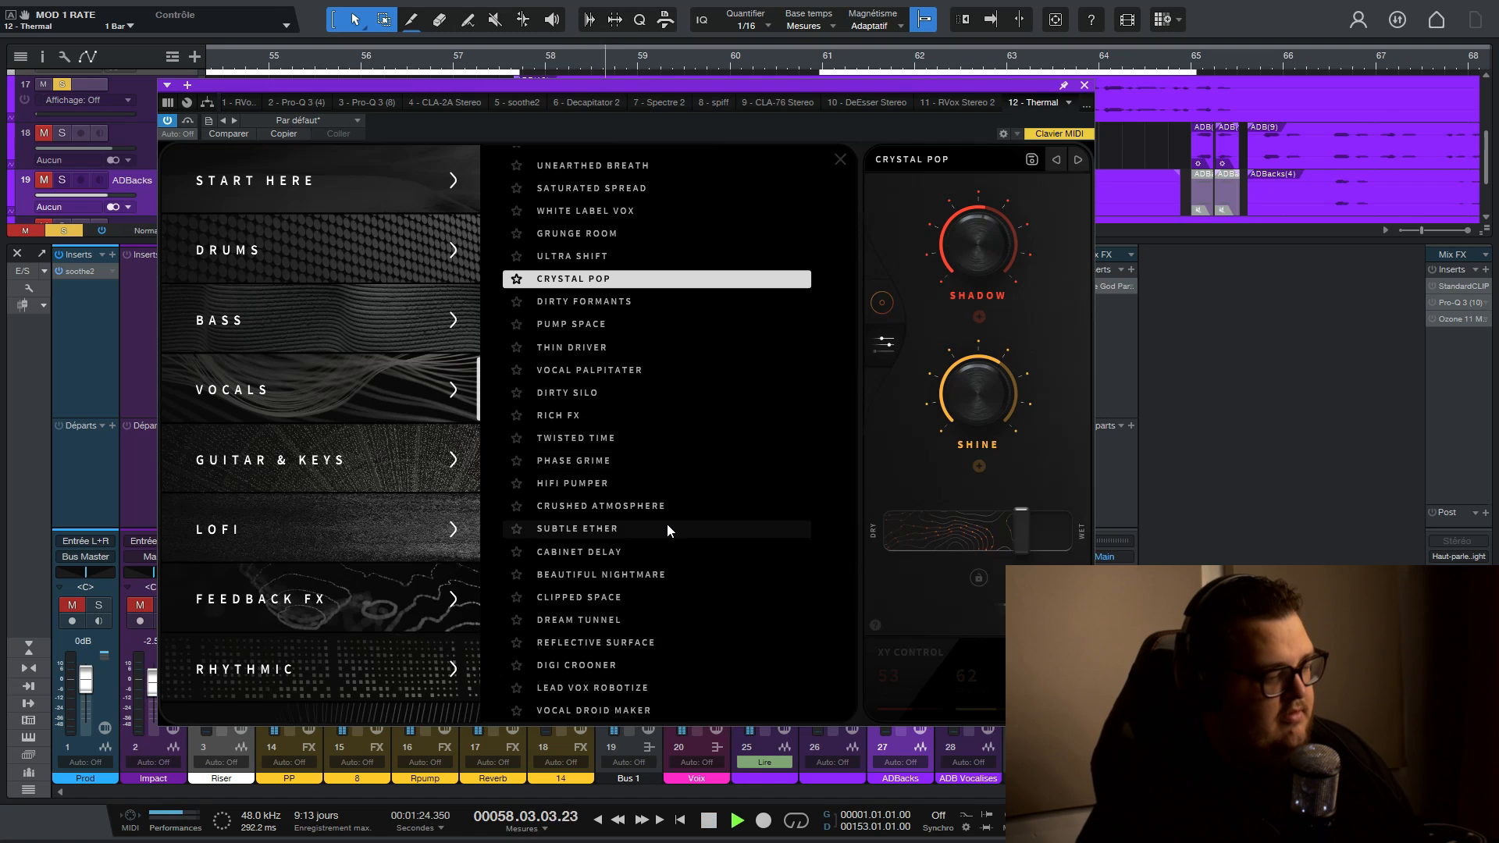
pyautogui.press('space')
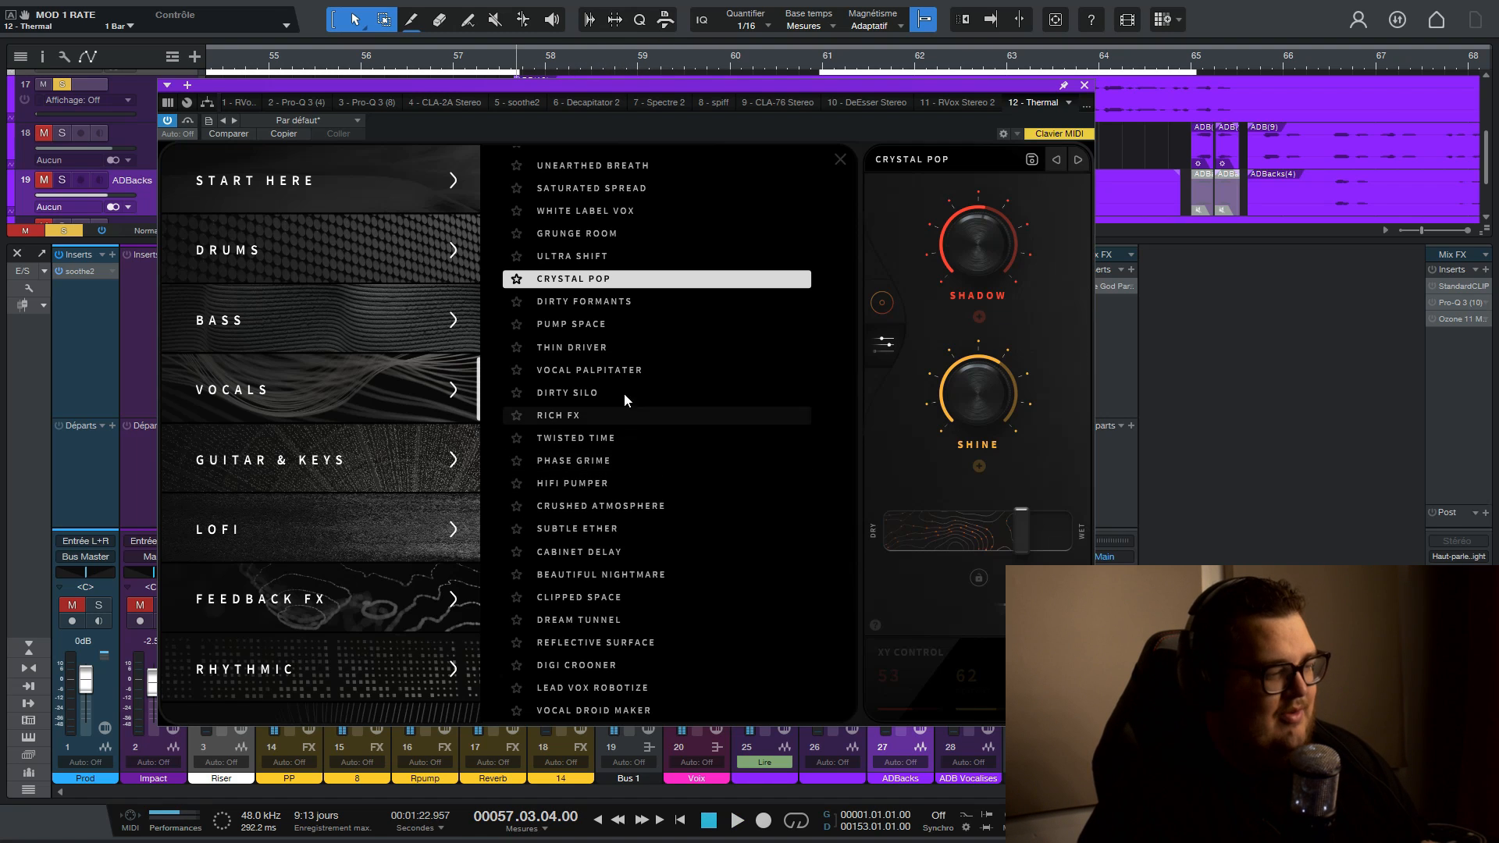
# - Audition Thermal's White Label Vox and Crushed Atmosphere vocal presets on track 25
pyautogui.click(582, 213)
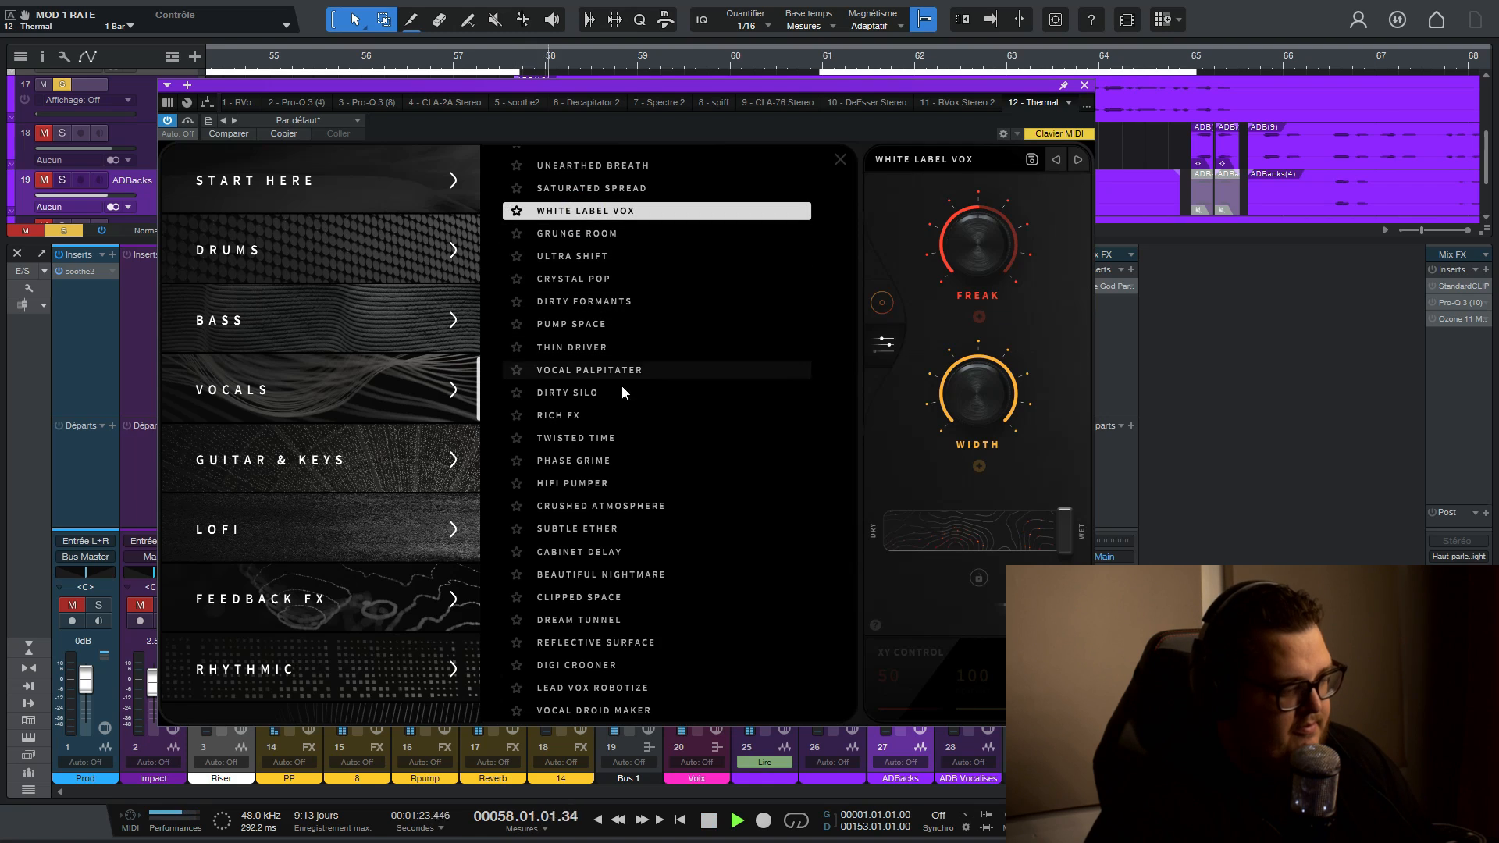
pyautogui.press('space')
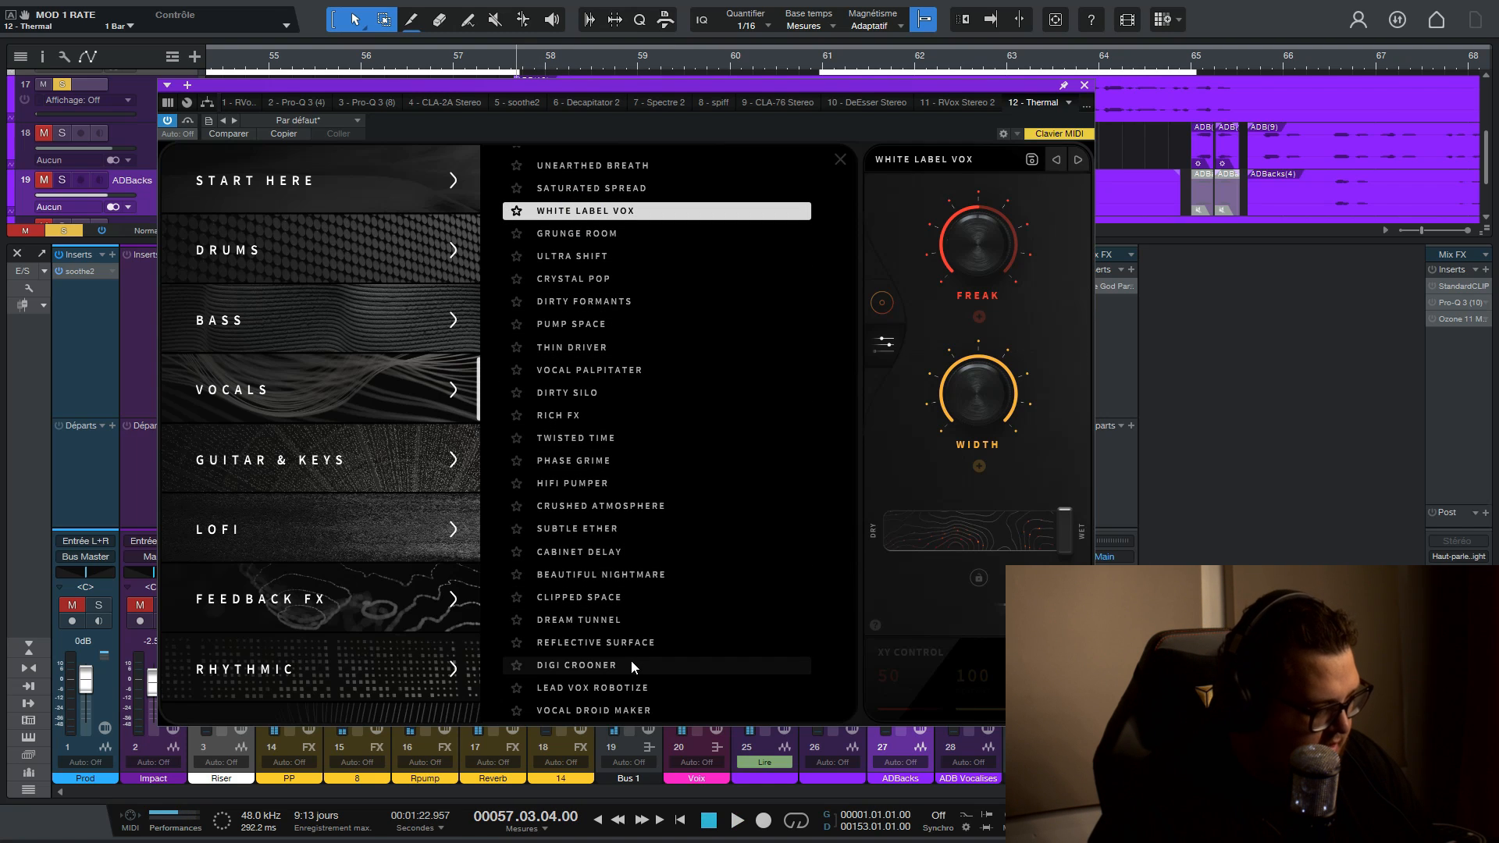
pyautogui.click(611, 508)
pyautogui.press('space')
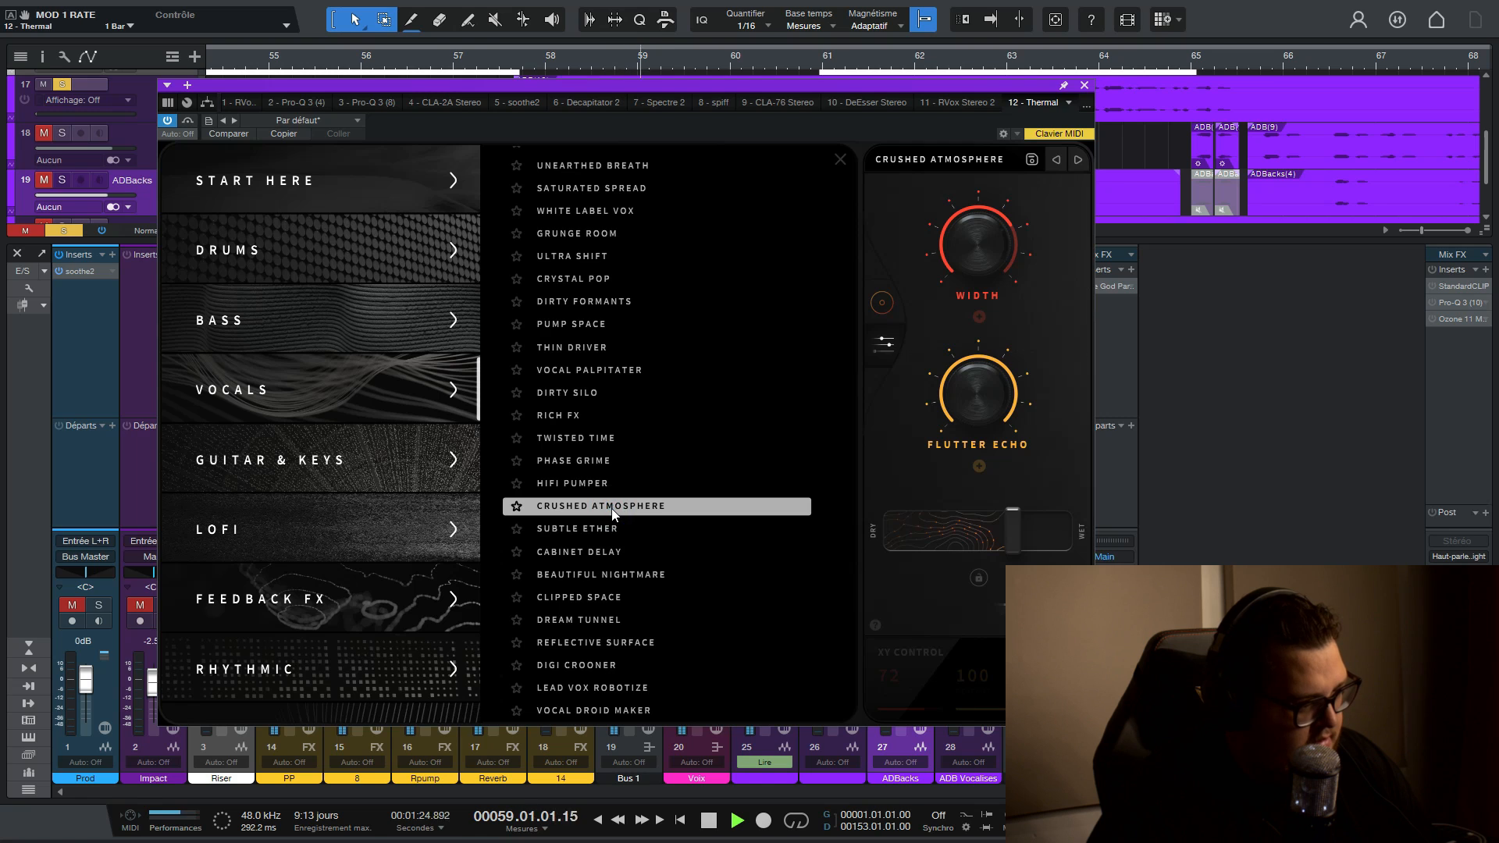
pyautogui.scroll(3, 612, 511)
pyautogui.press('space')
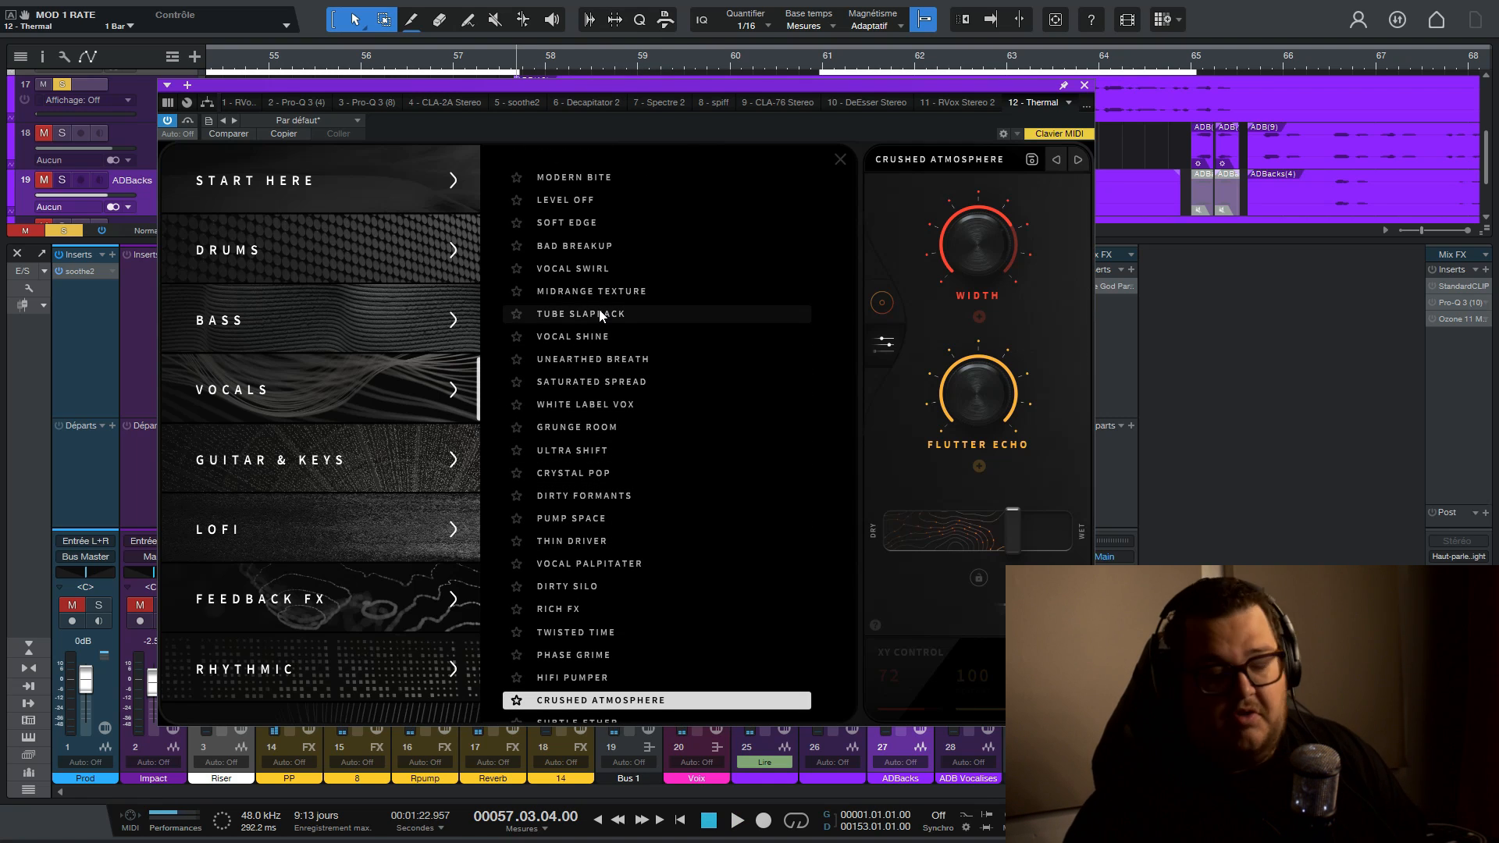
# - Load Thermal's Vocal Shine preset and audition it on track 25
pyautogui.click(595, 335)
pyautogui.press('space')
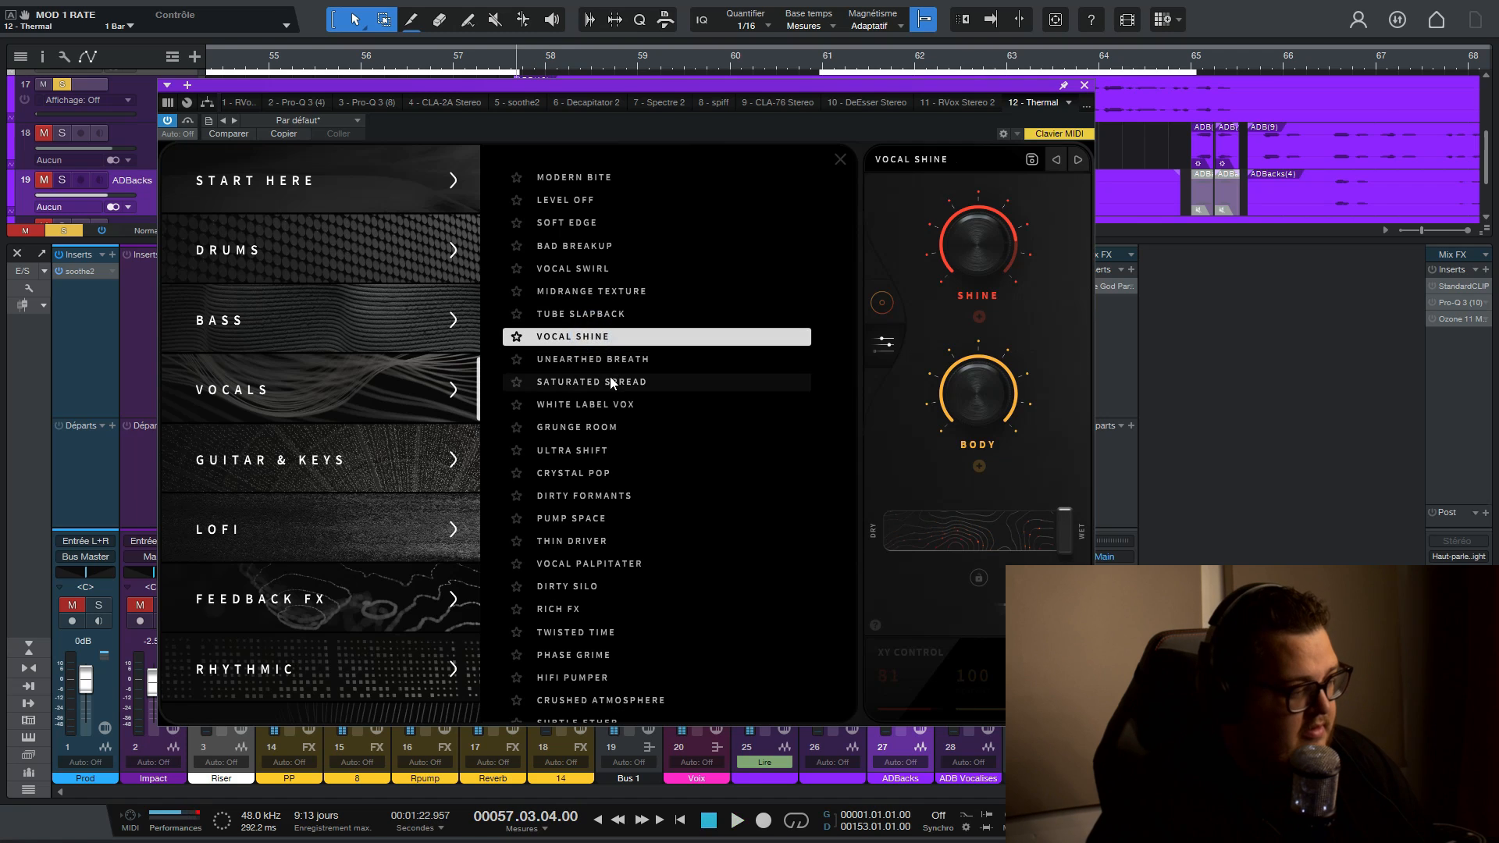
# - Audition Thermal's Saturated Spread, White Label Vox and Ultra Shift vocal presets
pyautogui.click(612, 382)
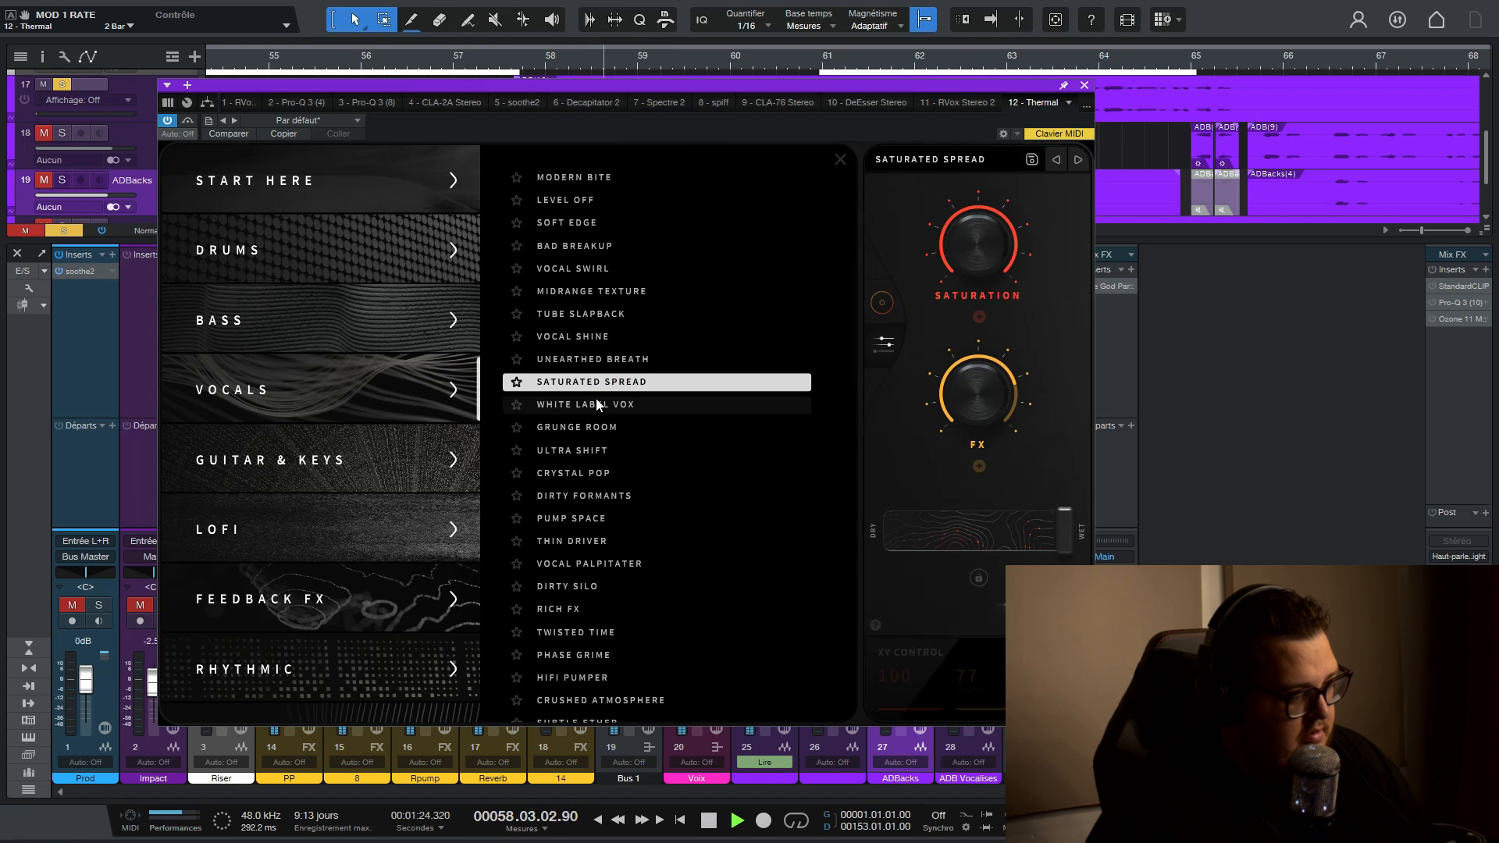
pyautogui.press('space')
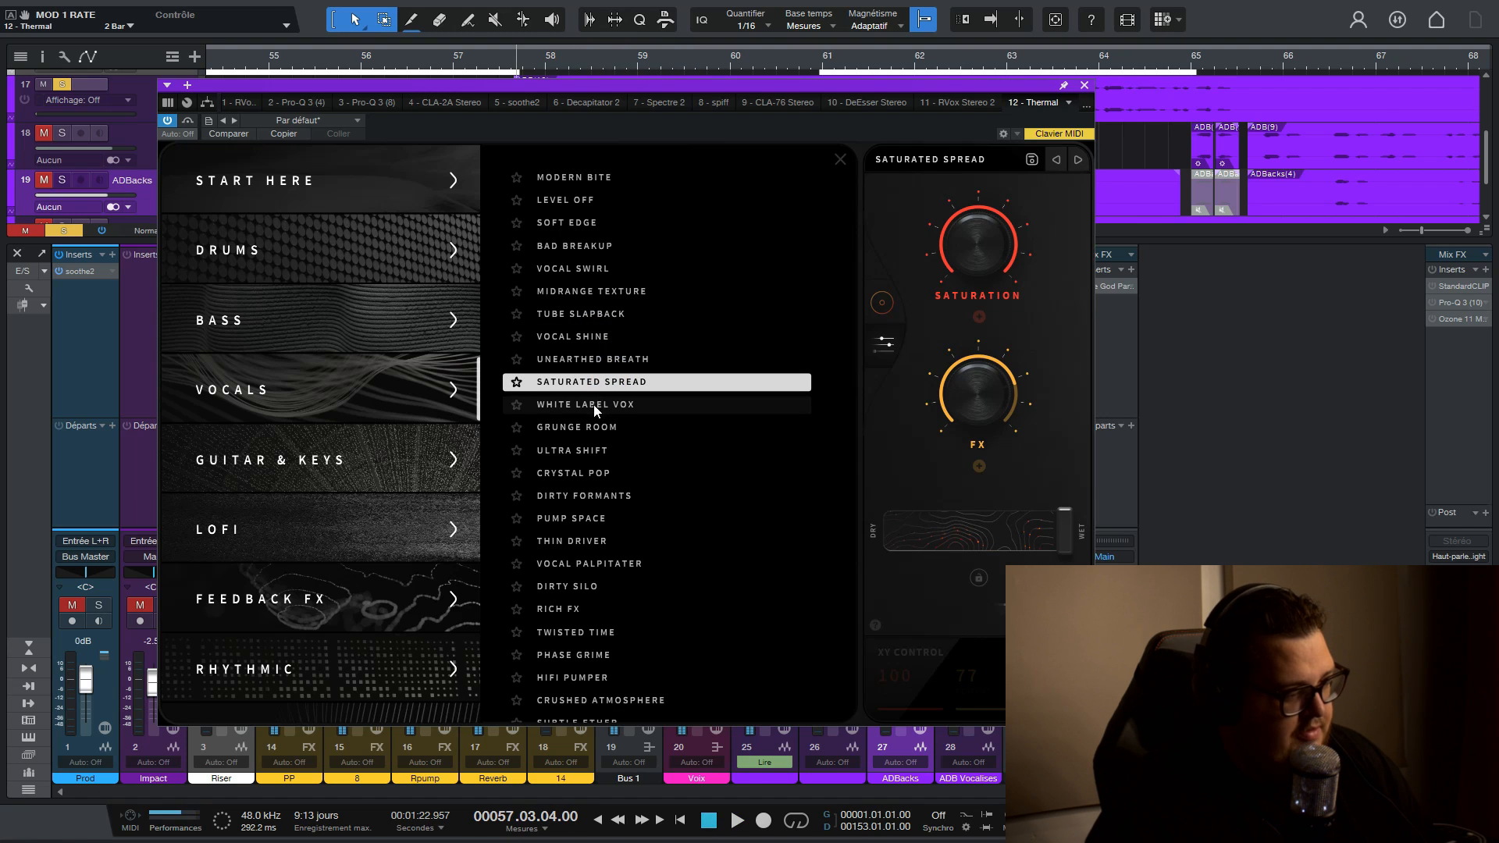
pyautogui.click(595, 404)
pyautogui.press('space')
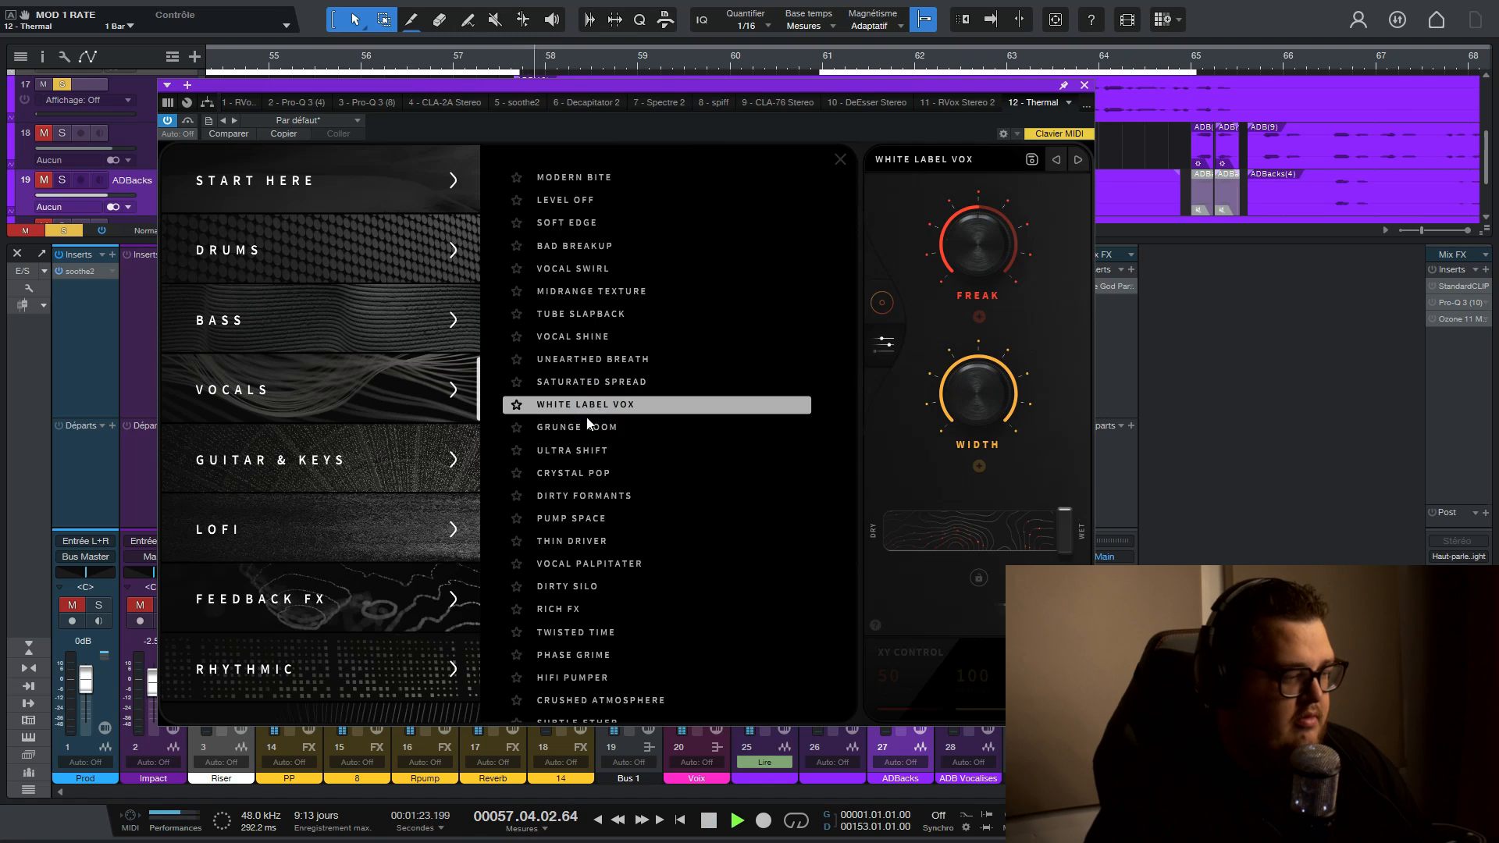
pyautogui.click(606, 450)
pyautogui.press('space')
pyautogui.press('space')
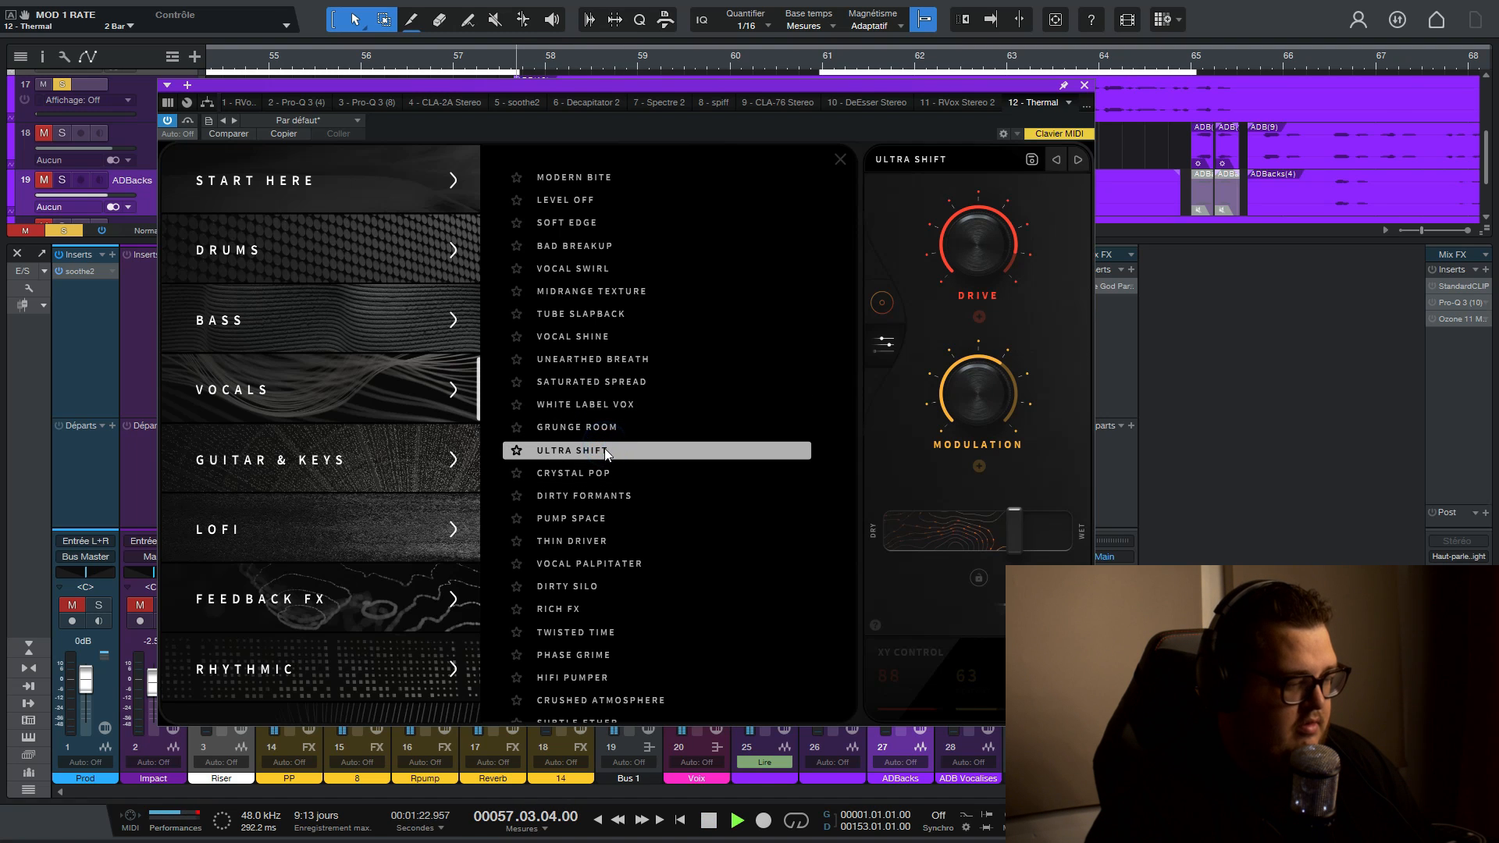
# - Audition Thermal's Dirty Formants, Pump Space and Dream Tunnel vocal presets
pyautogui.click(598, 497)
pyautogui.click(587, 520)
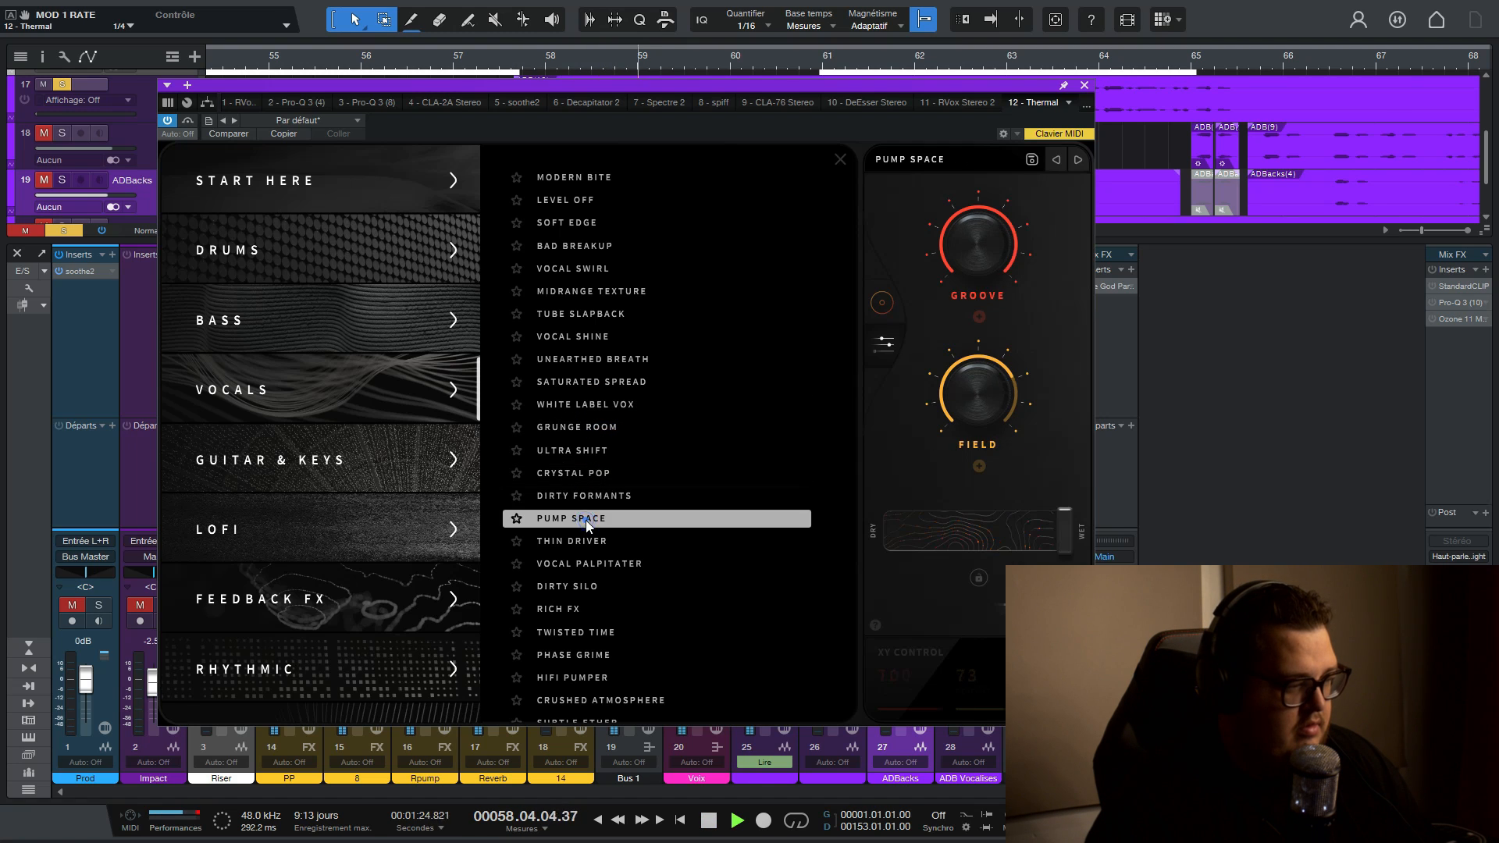
pyautogui.click(586, 497)
pyautogui.scroll(-3, 581, 546)
pyautogui.click(580, 620)
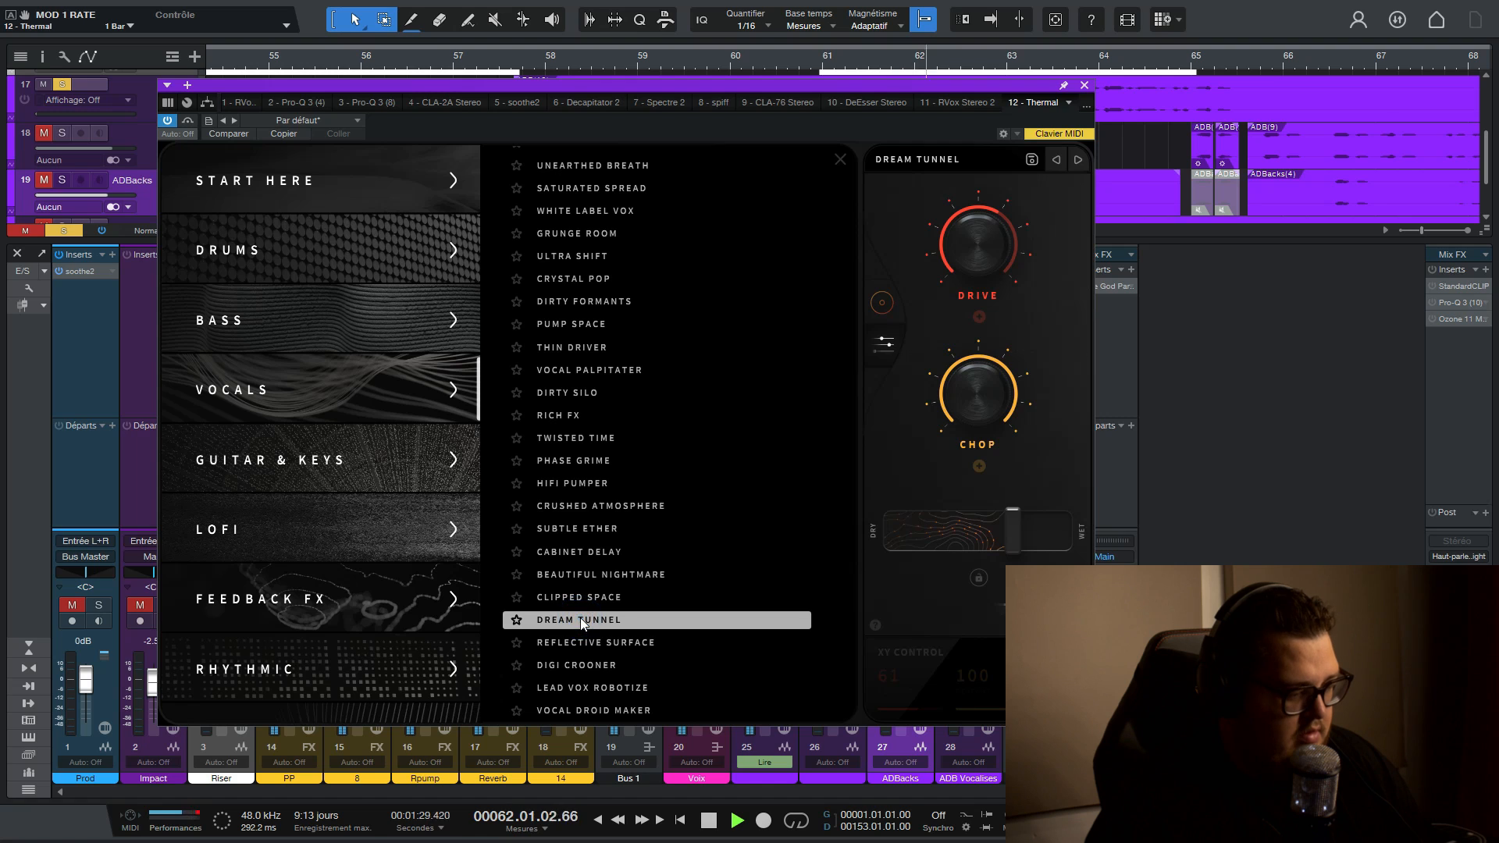
pyautogui.press('space')
# - Audition the Midranger preset from Guitar & Keys and the Particle Waves preset from Lofi
pyautogui.click(328, 468)
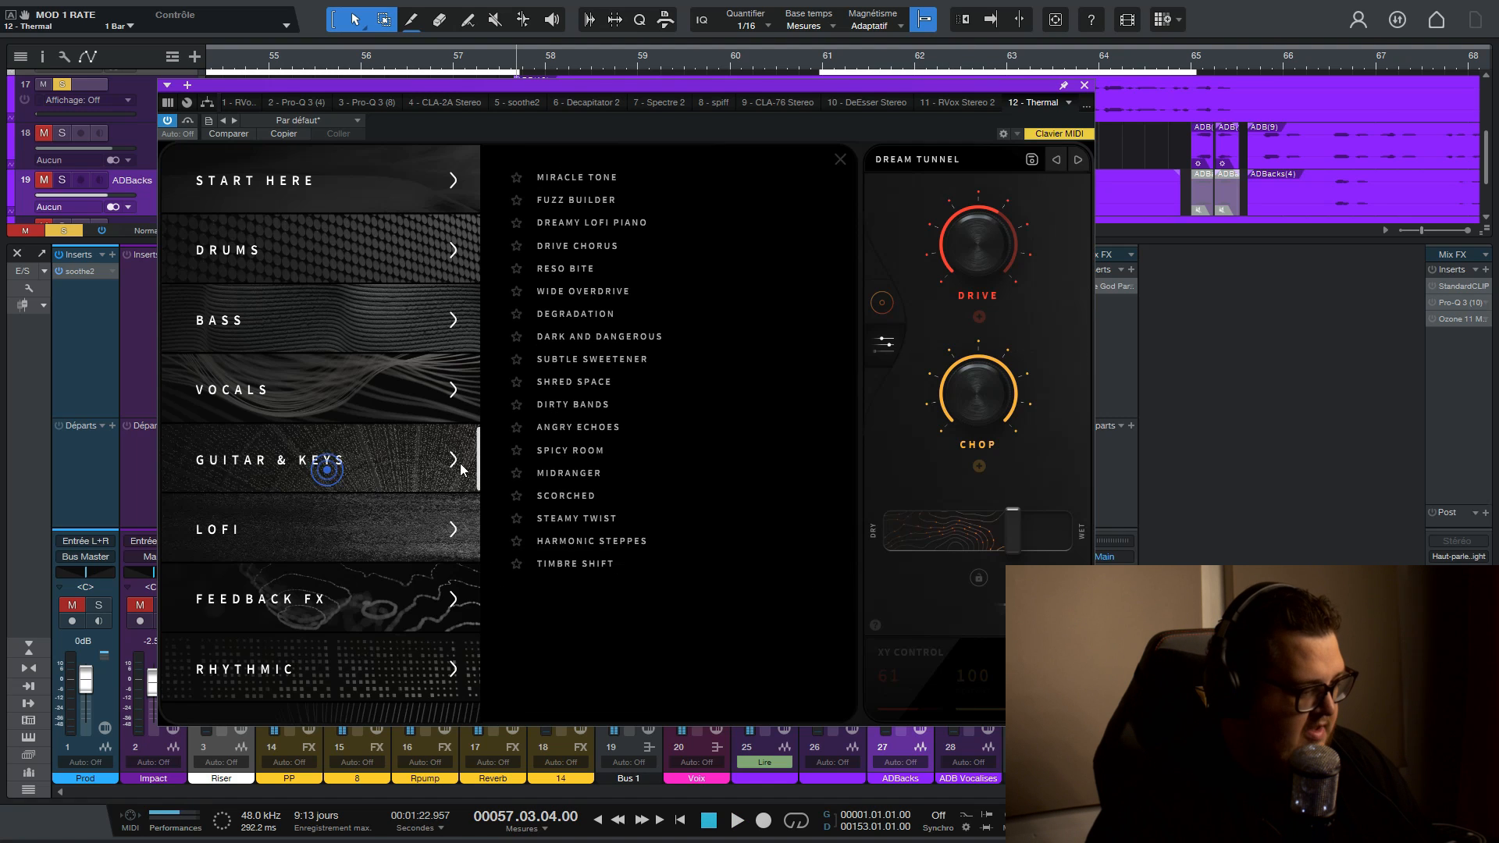
pyautogui.click(562, 473)
pyautogui.press('space')
pyautogui.click(329, 528)
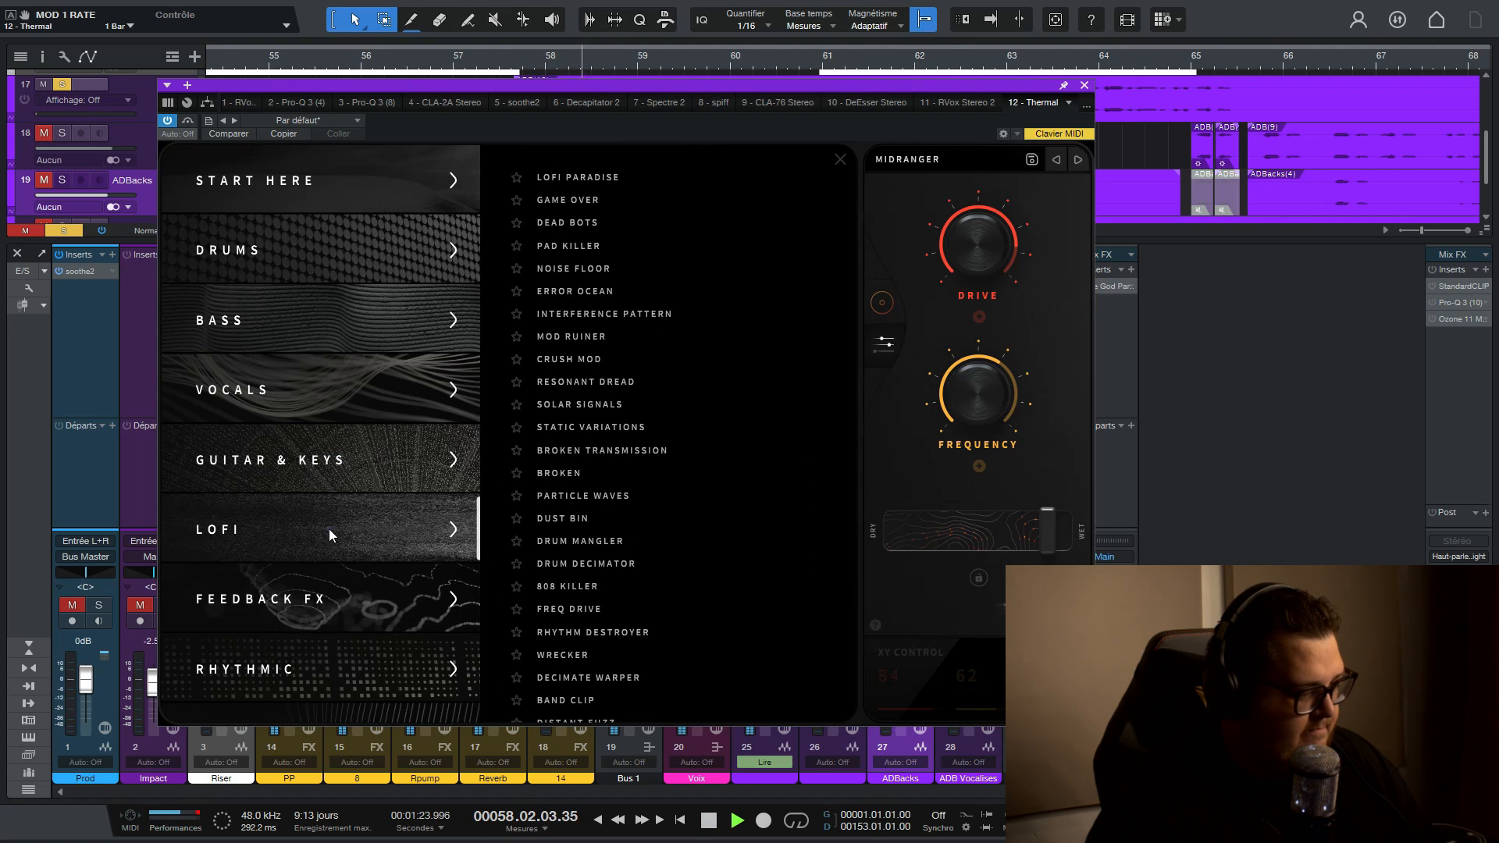
pyautogui.click(580, 496)
pyautogui.press('space')
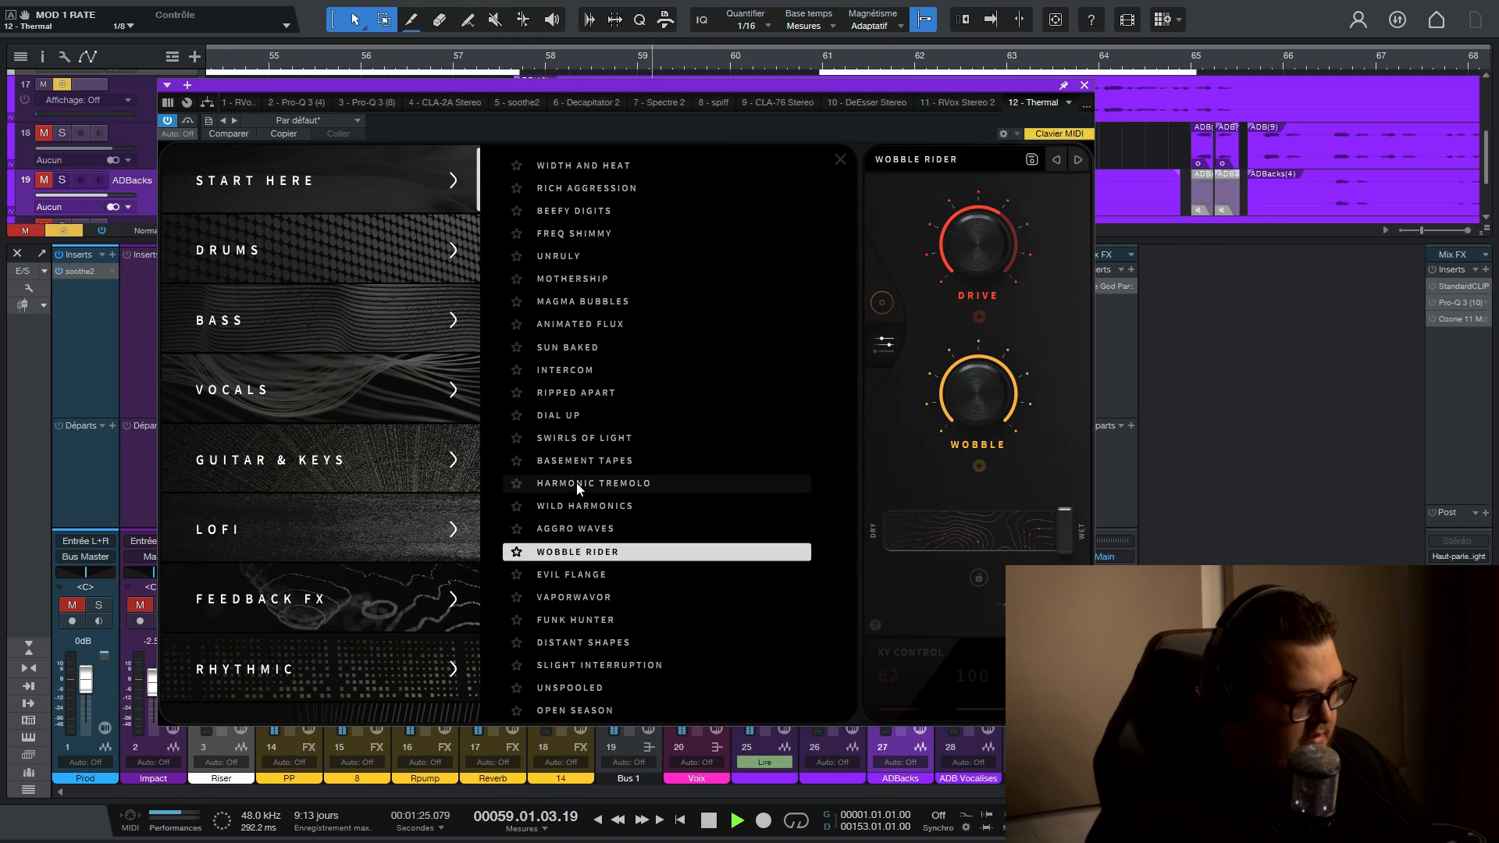
# - Load the Exponential Drive preset from Thermal's Simple category and audition it
pyautogui.scroll(-4, 297, 491)
pyautogui.click(294, 495)
pyautogui.click(315, 429)
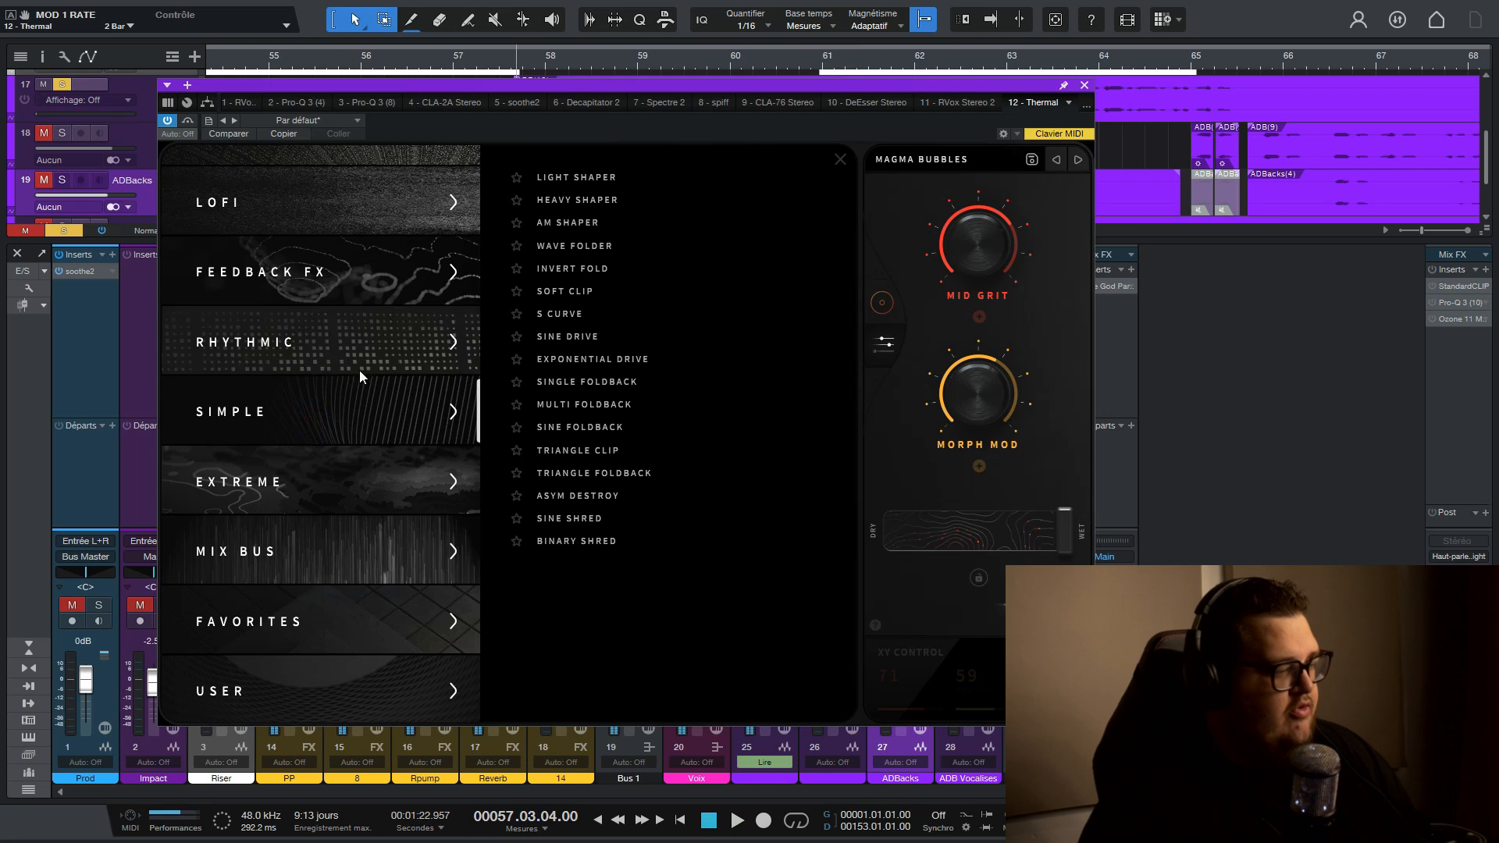
pyautogui.click(586, 361)
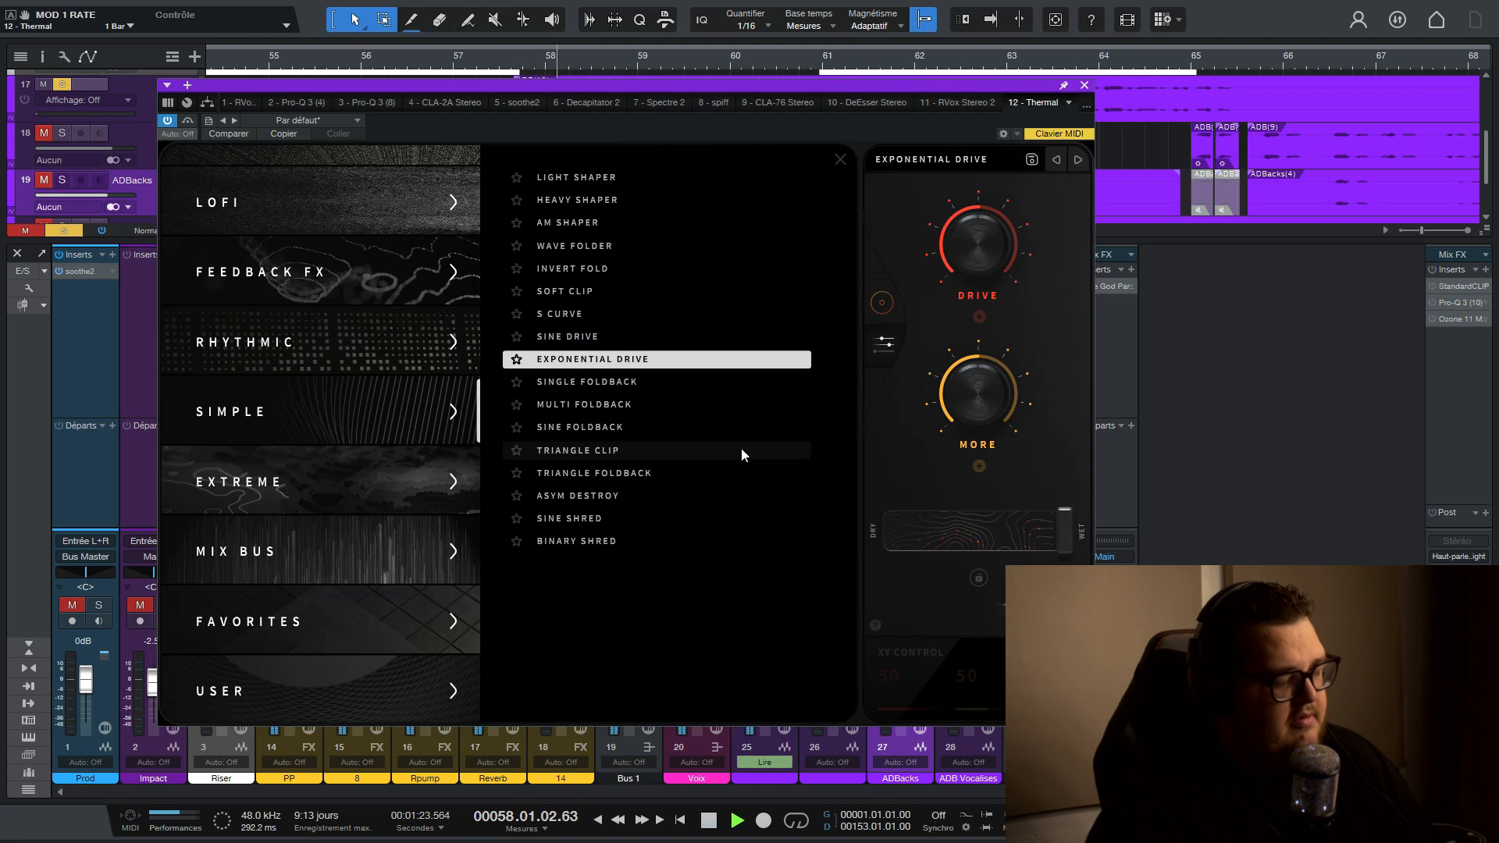
# - Audition Thermal's Vox Churn and Motor Malfunction presets from the Rhythmic category, ending on Spin Cycle
pyautogui.click(336, 361)
pyautogui.click(581, 384)
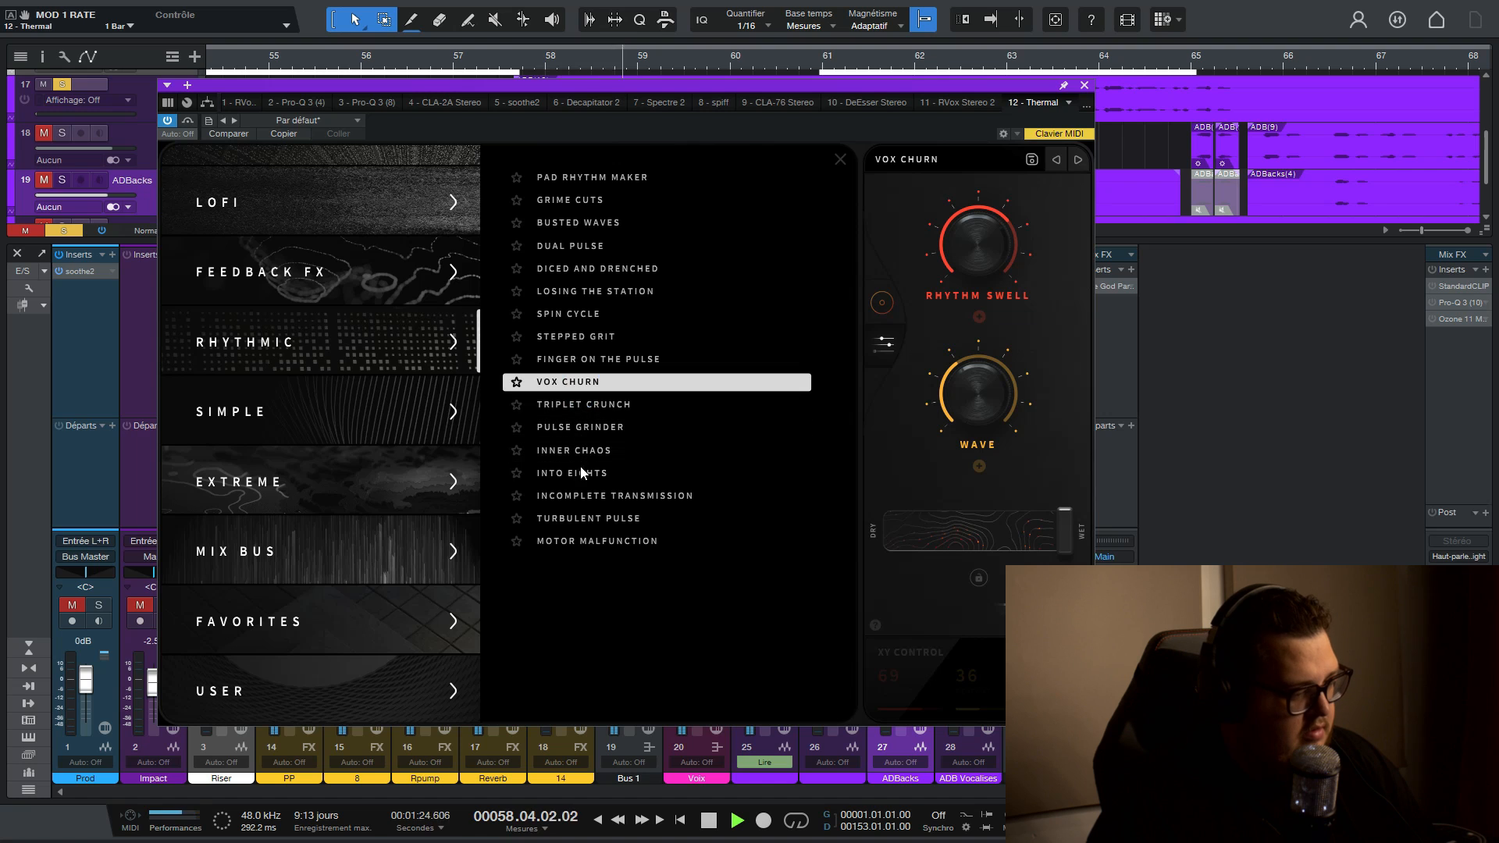
pyautogui.click(574, 541)
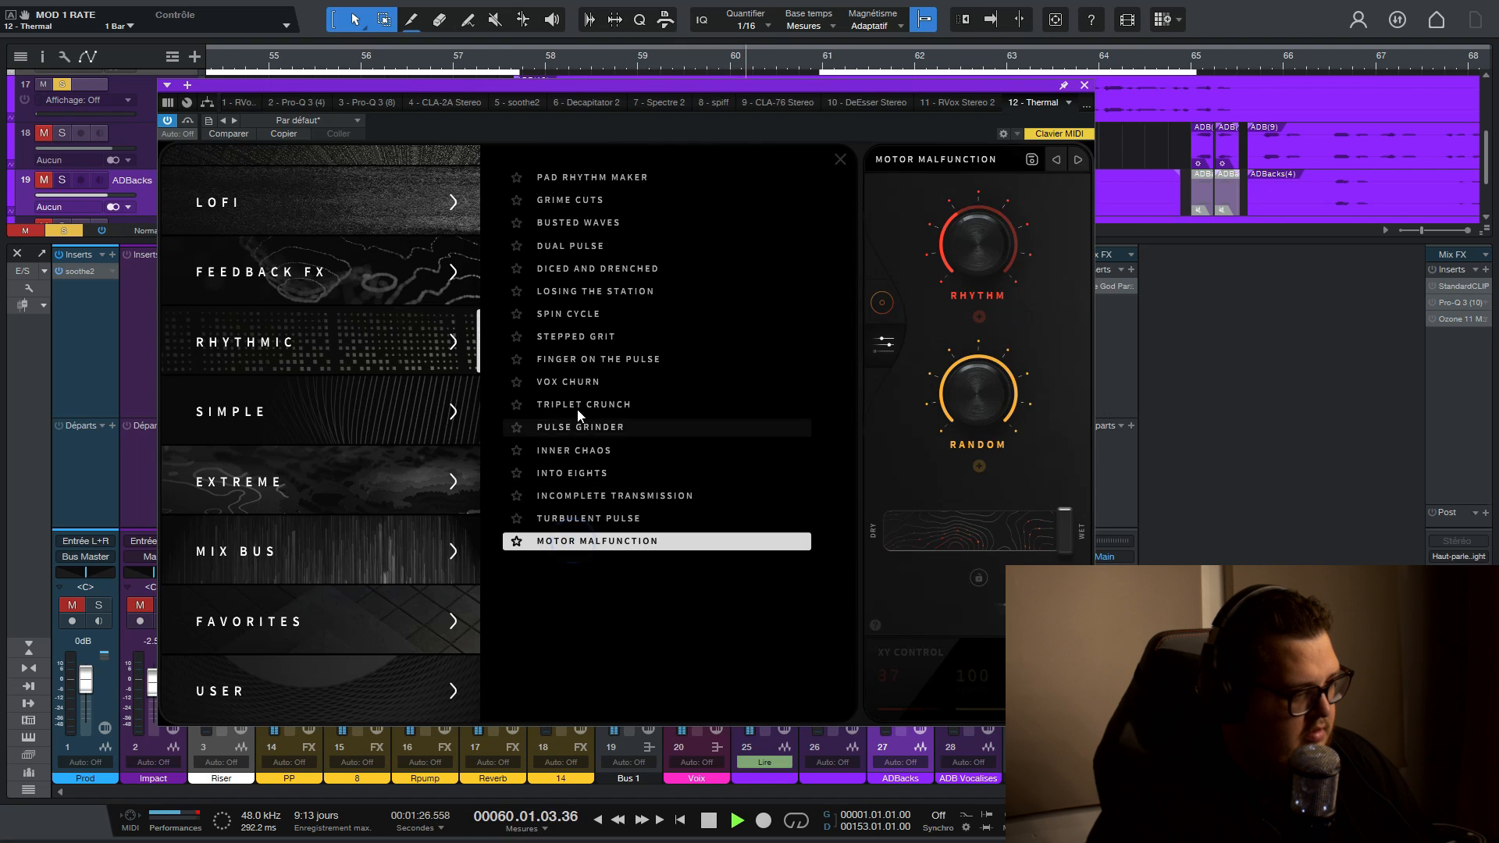
pyautogui.click(577, 315)
pyautogui.scroll(5, 418, 363)
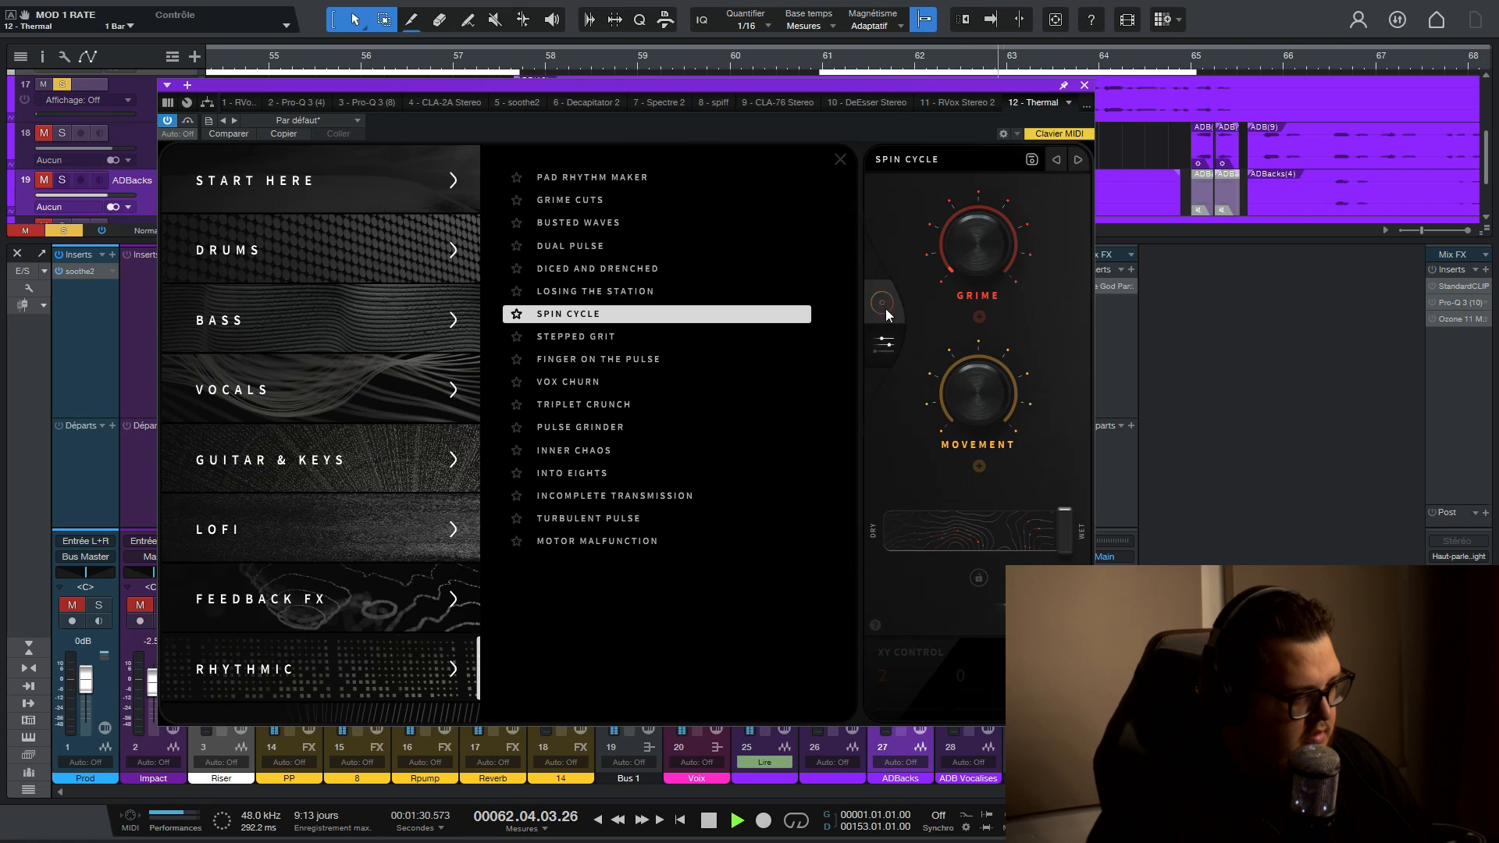
# - Open Thermal's detailed editor, try its XY control, and bring the Grime and Movement macros down to 0 percent
pyautogui.click(888, 350)
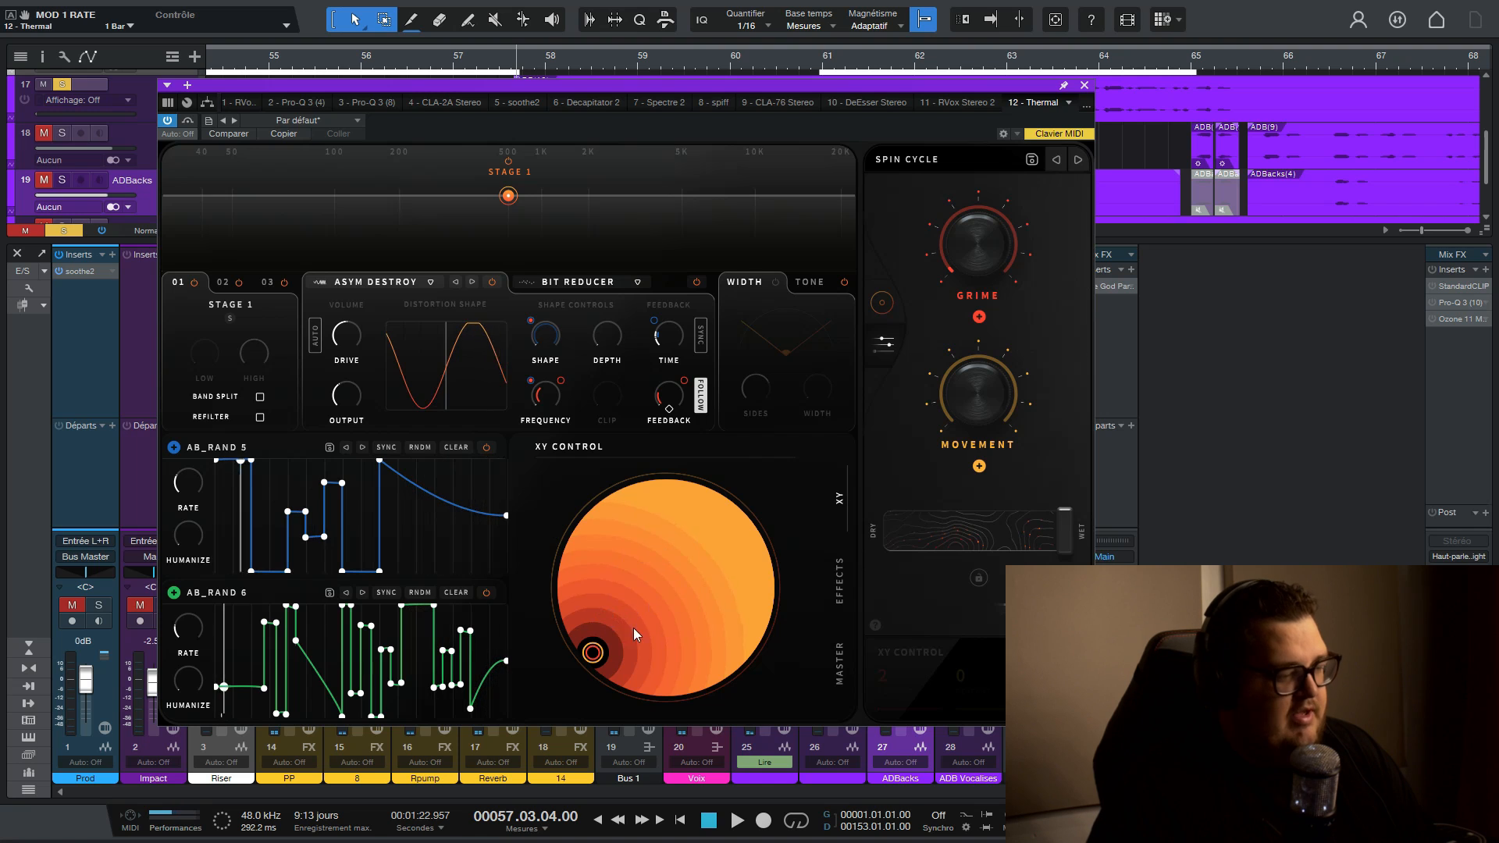
pyautogui.moveTo(592, 652); pyautogui.dragTo(701, 569)
pyautogui.moveTo(969, 247); pyautogui.dragTo(938, 544)
pyautogui.moveTo(970, 403); pyautogui.dragTo(959, 494)
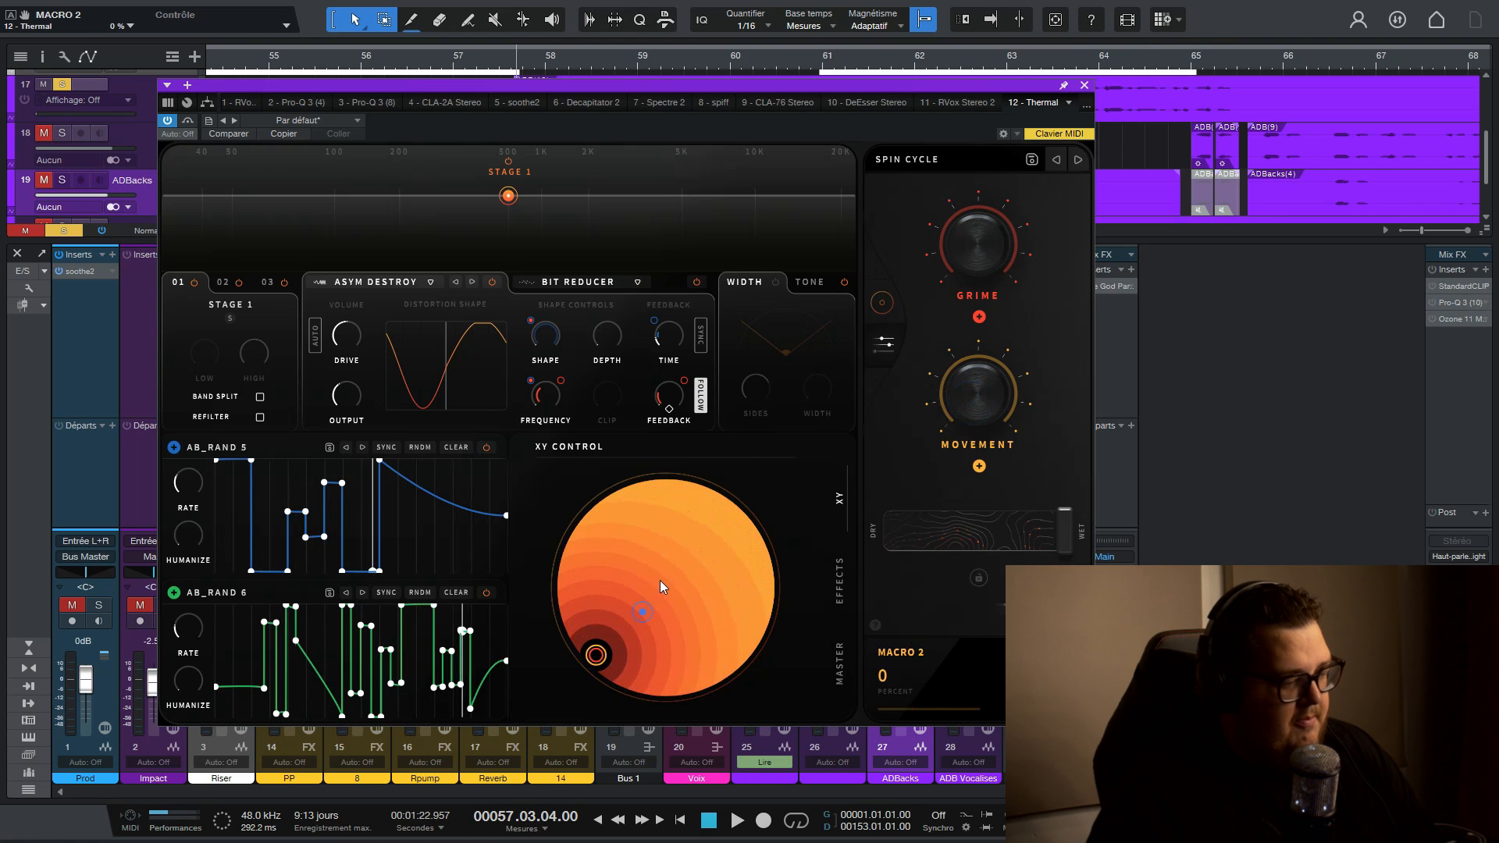
# - Review Thermal's Effects and Master sections and the effect types available for the first effect slot
pyautogui.click(846, 575)
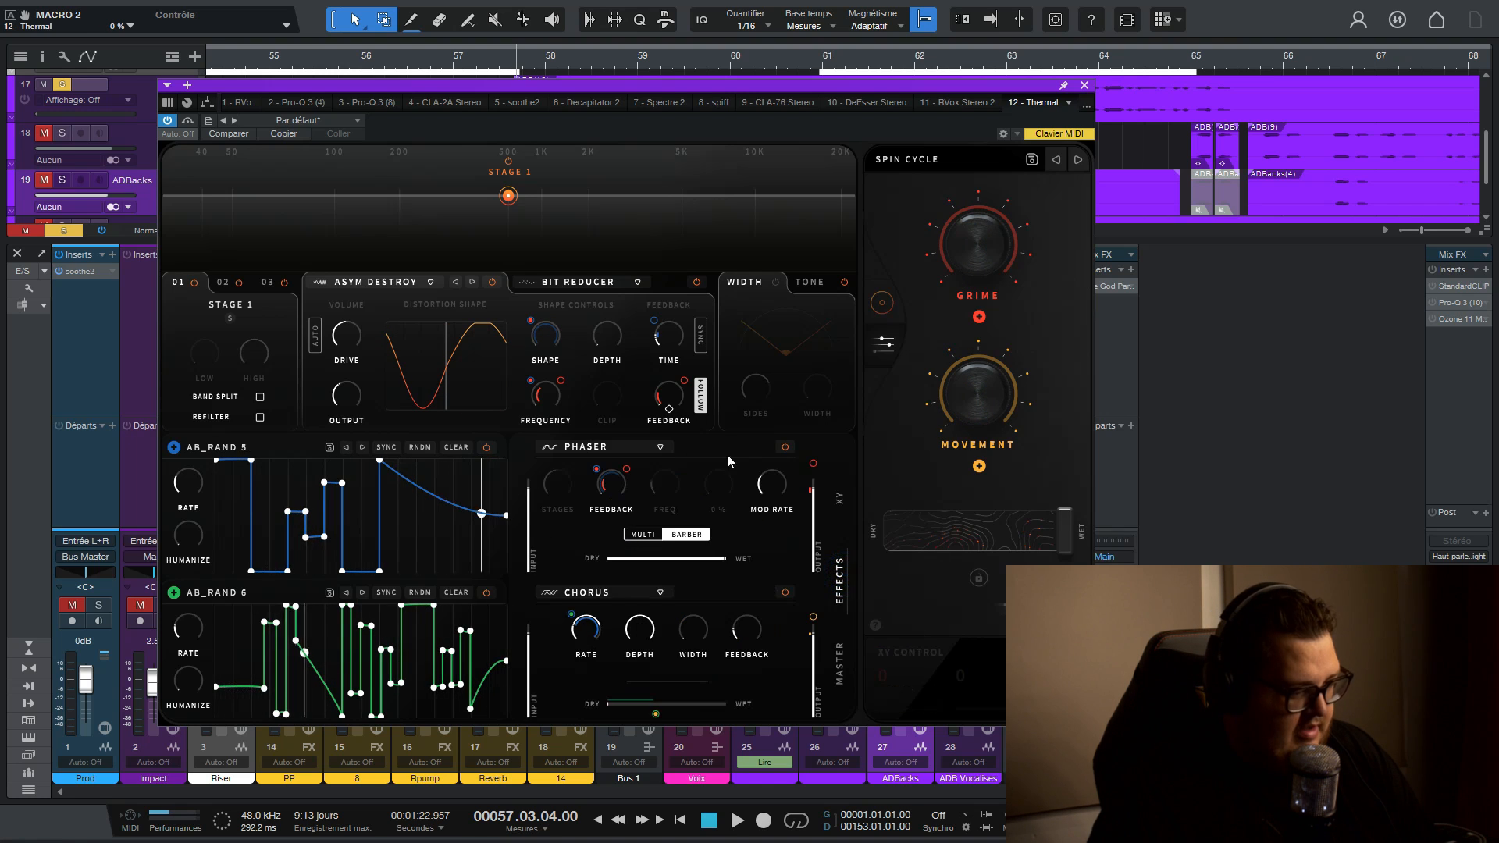
pyautogui.click(840, 660)
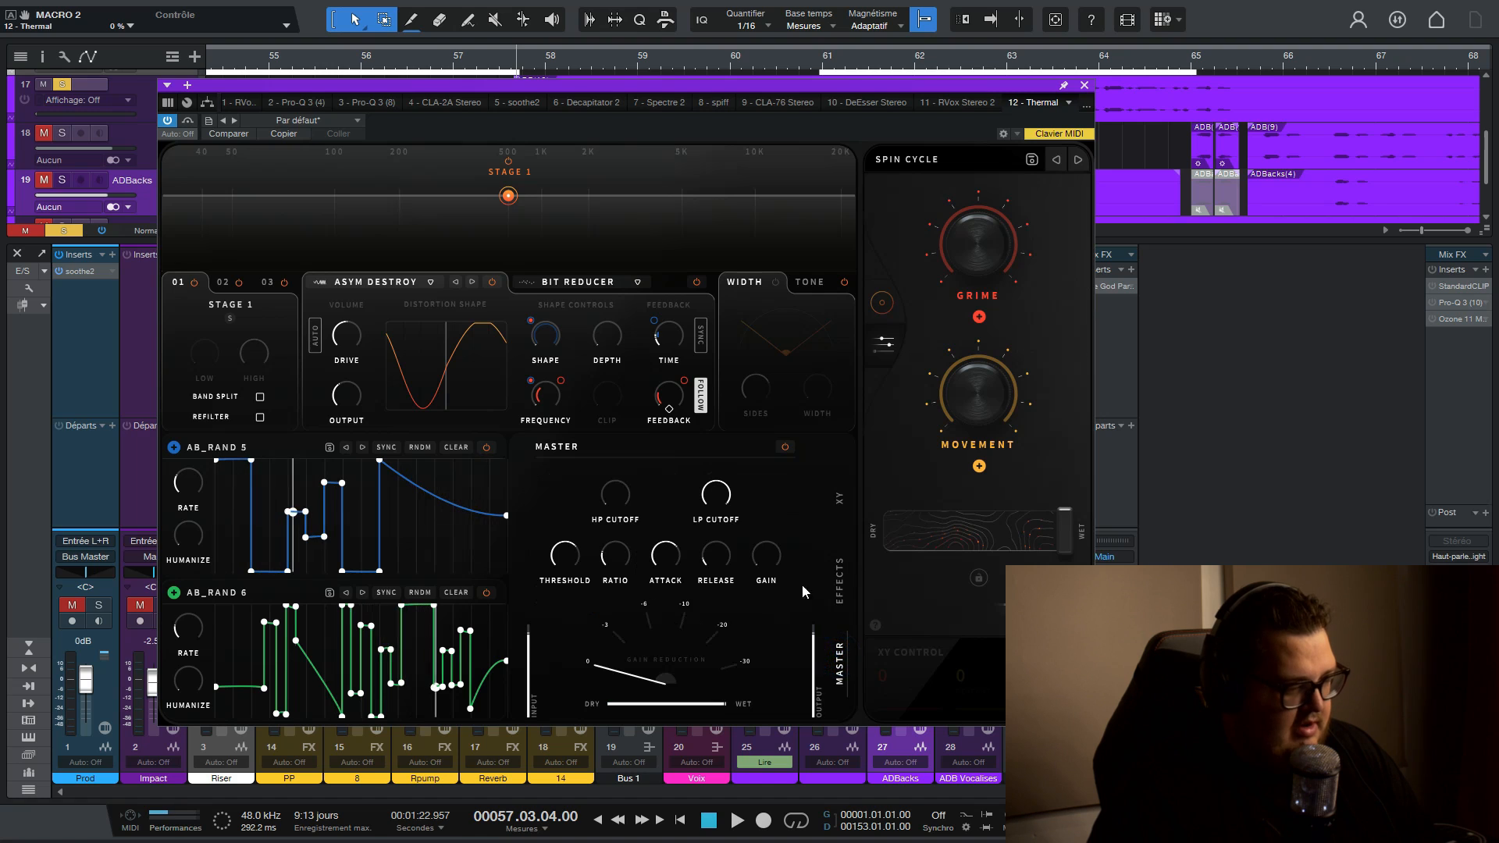
pyautogui.click(840, 579)
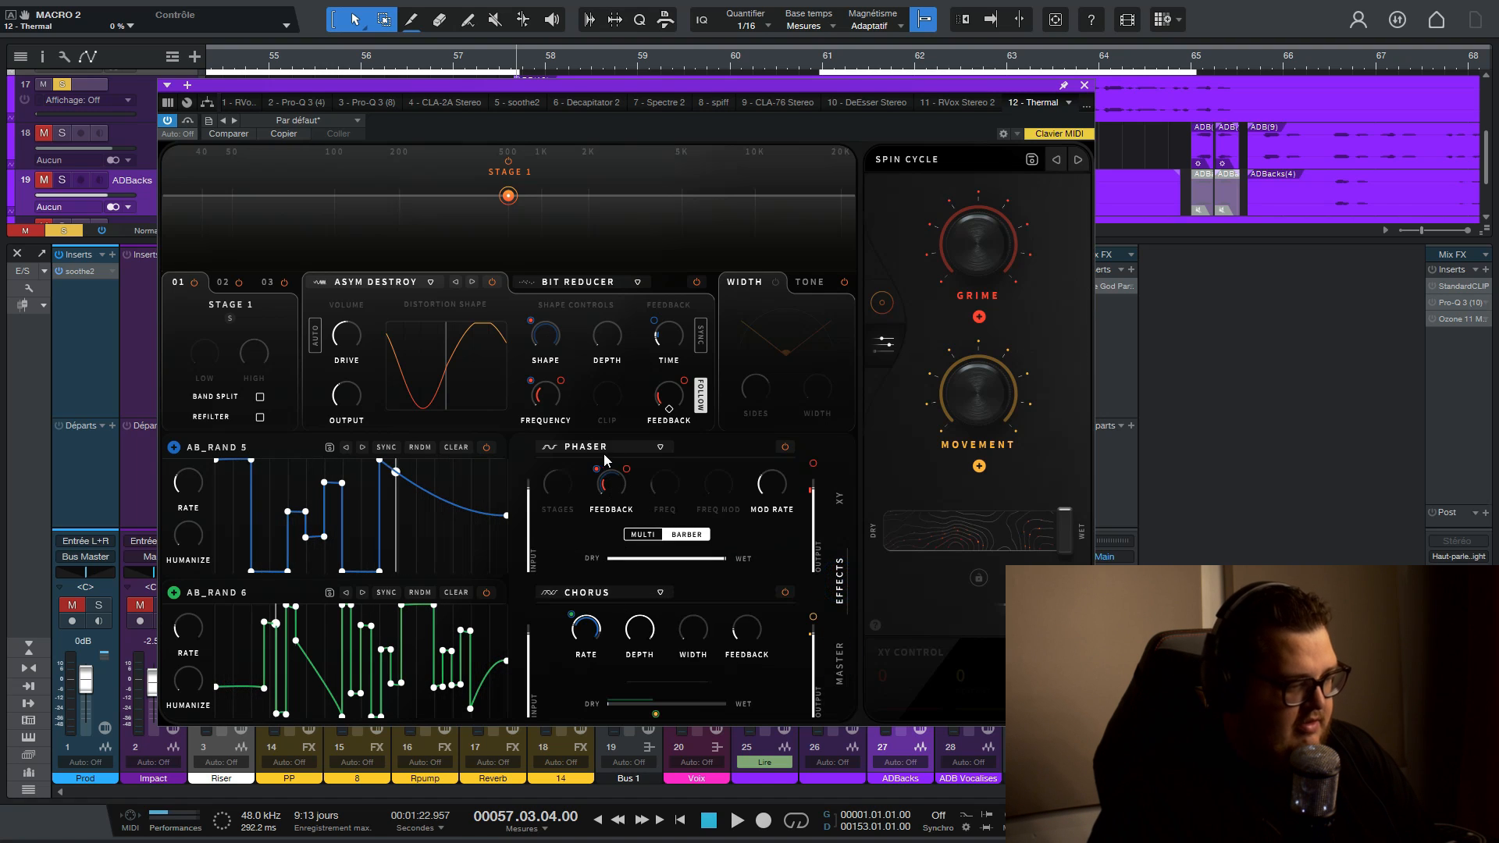
pyautogui.click(633, 447)
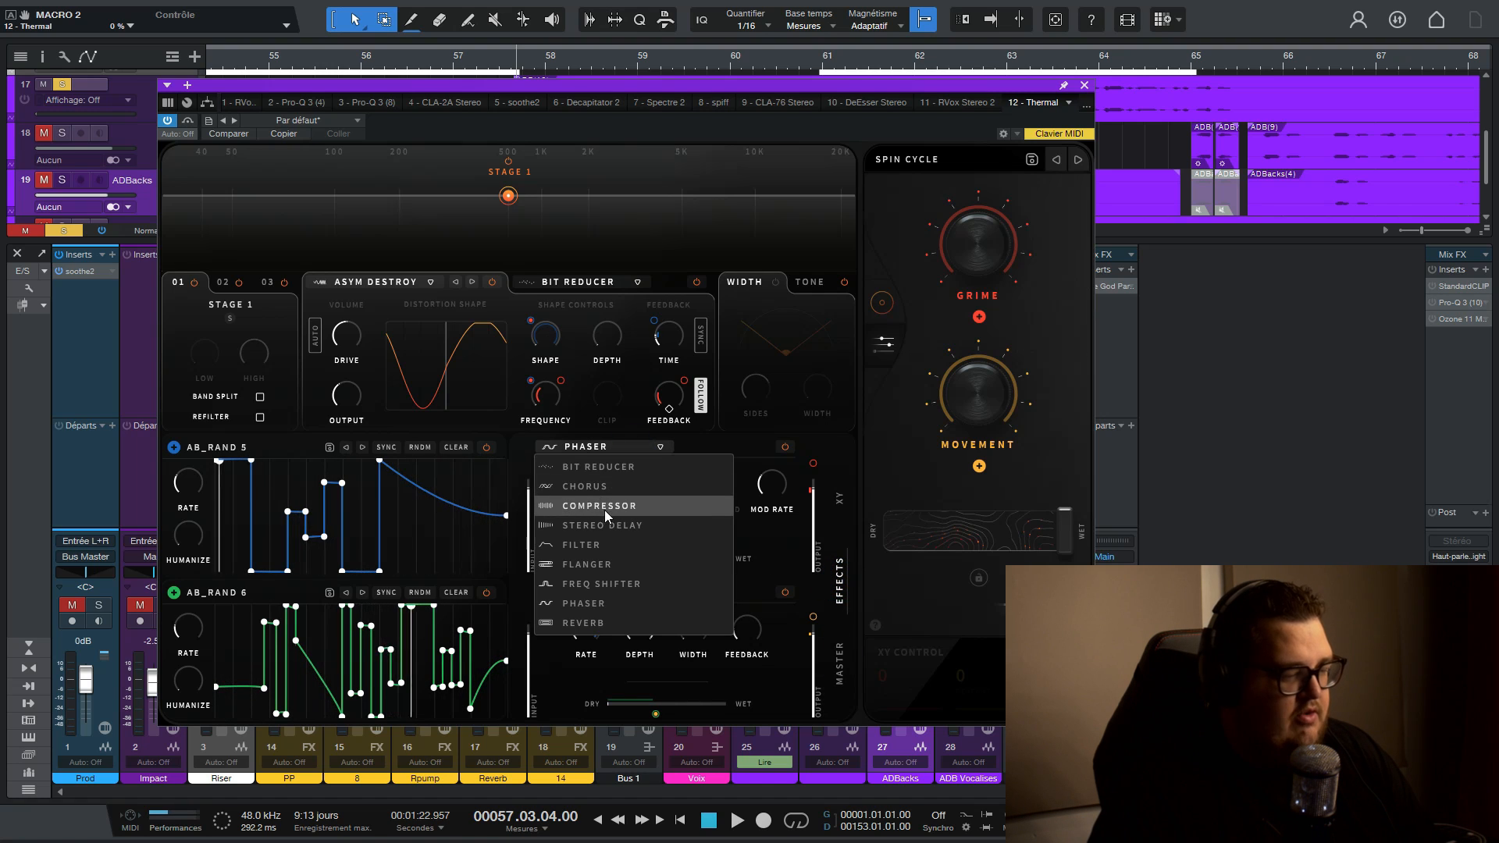
pyautogui.click(621, 448)
# - Move Thermal's XY point to 71/38 percent, check the Phaser and Chorus settings, and reposition it at 46/25 percent
pyautogui.click(839, 501)
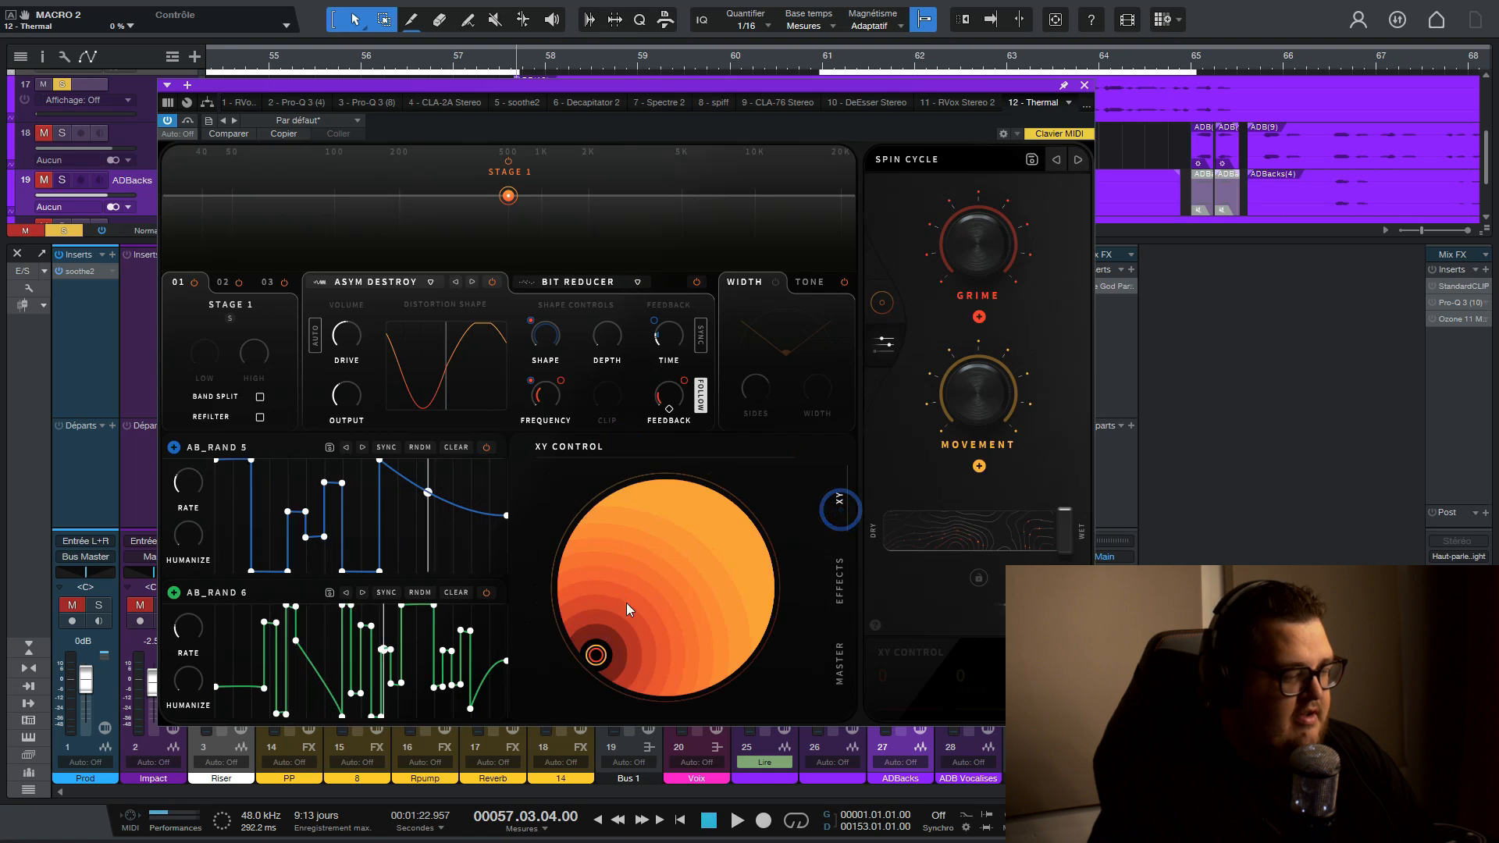
pyautogui.moveTo(596, 654); pyautogui.dragTo(645, 548)
pyautogui.click(842, 597)
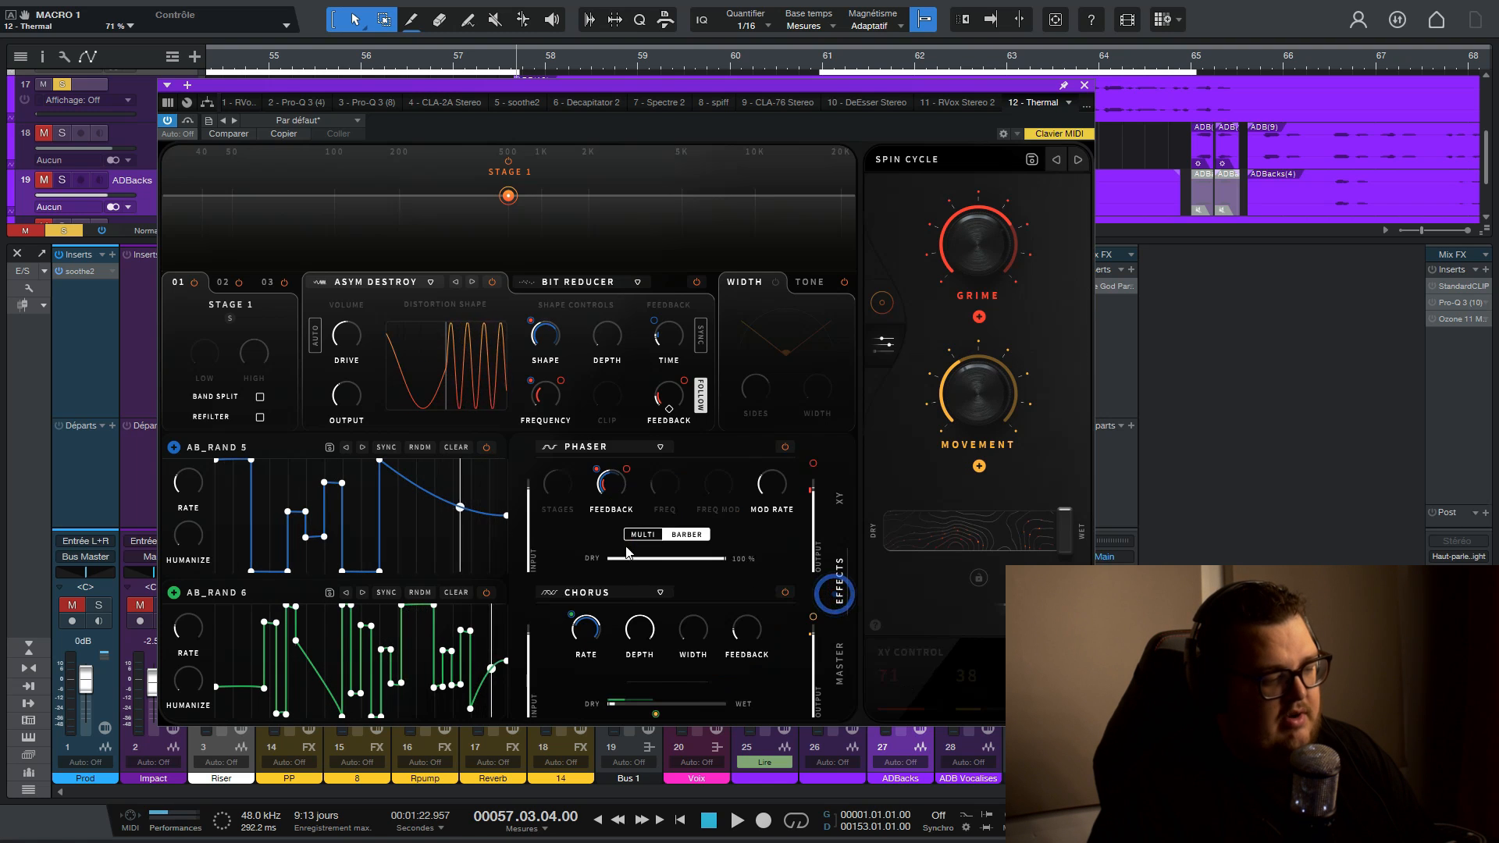
pyautogui.click(838, 499)
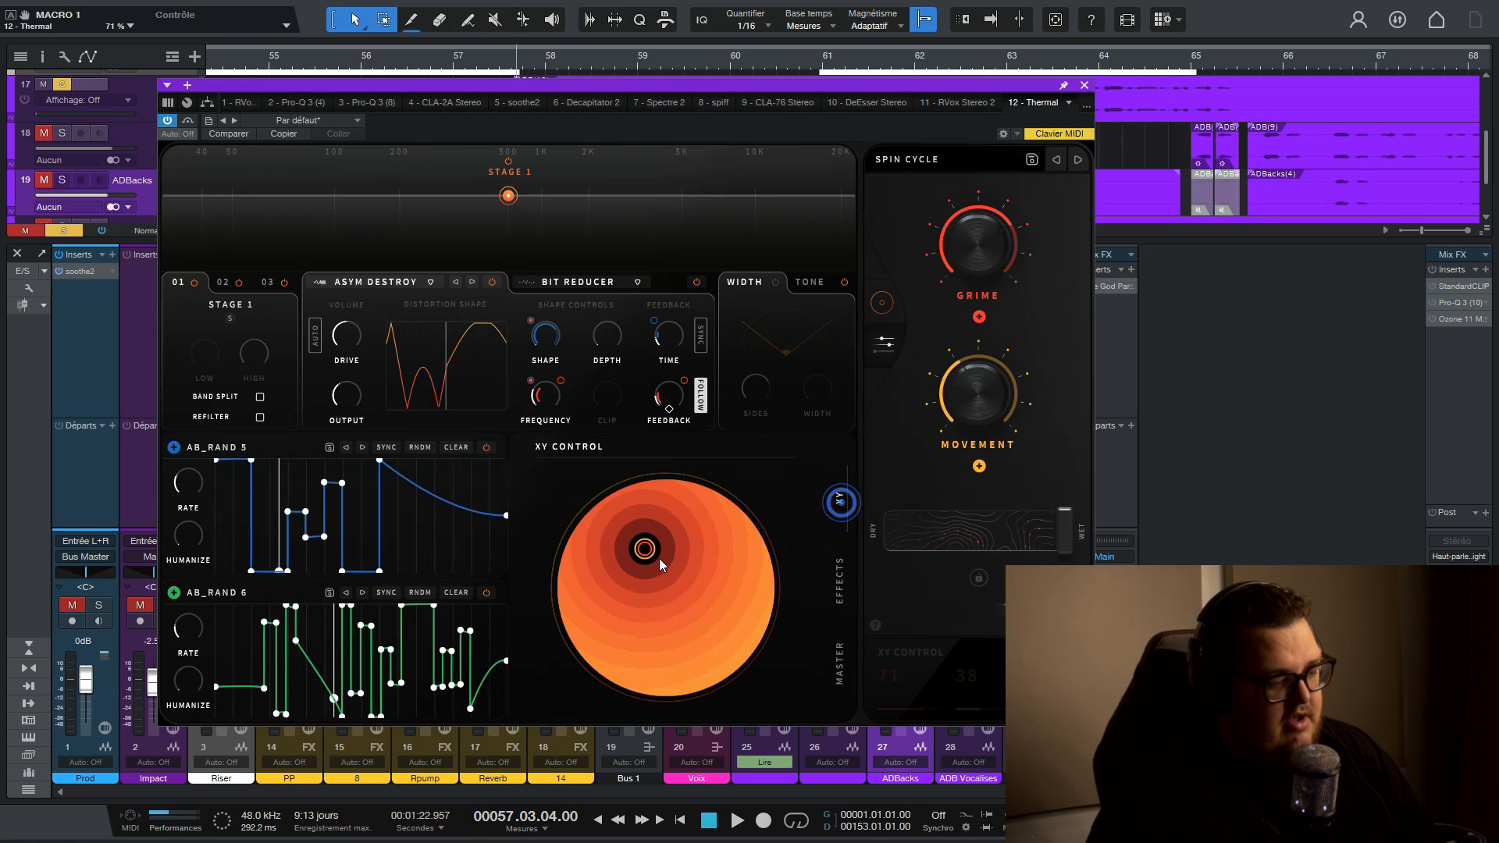
pyautogui.moveTo(642, 546); pyautogui.dragTo(619, 596)
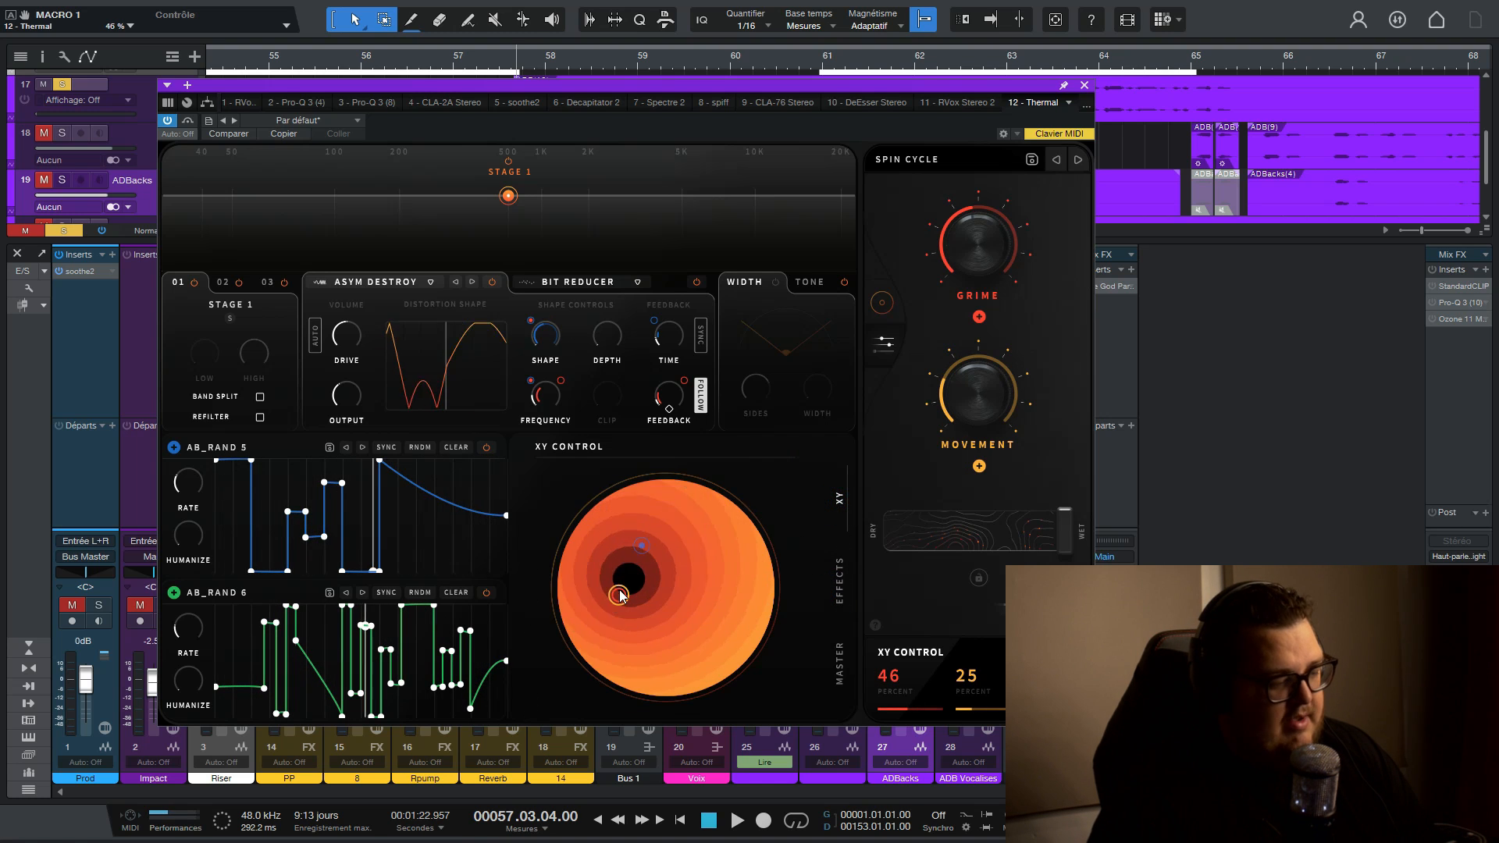
# - Examine the macro assignment options on the Phaser's feedback and the available effect types against the XY control
pyautogui.click(843, 592)
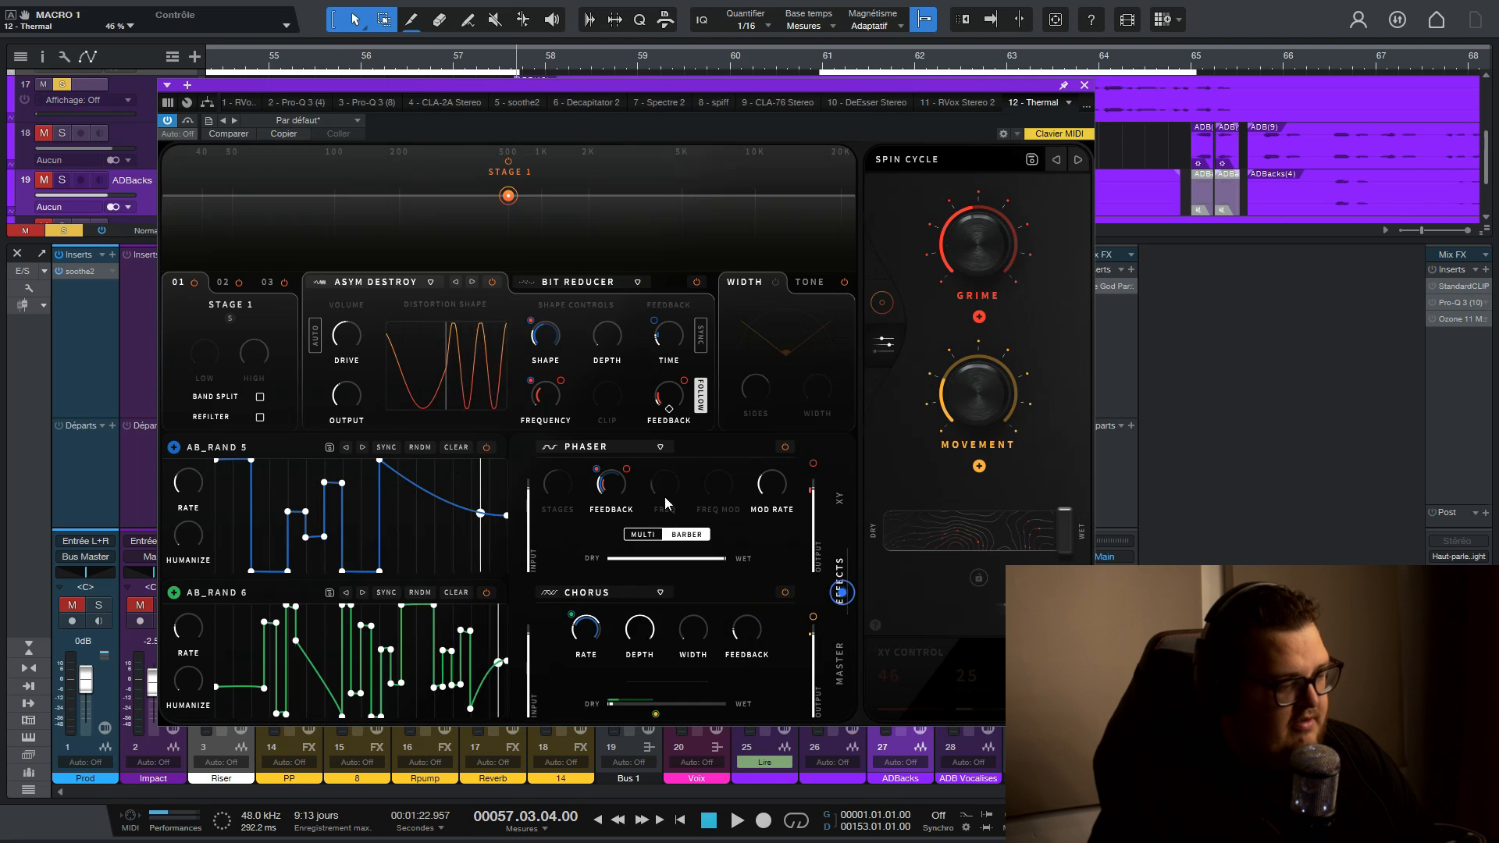
pyautogui.rightClick(626, 469)
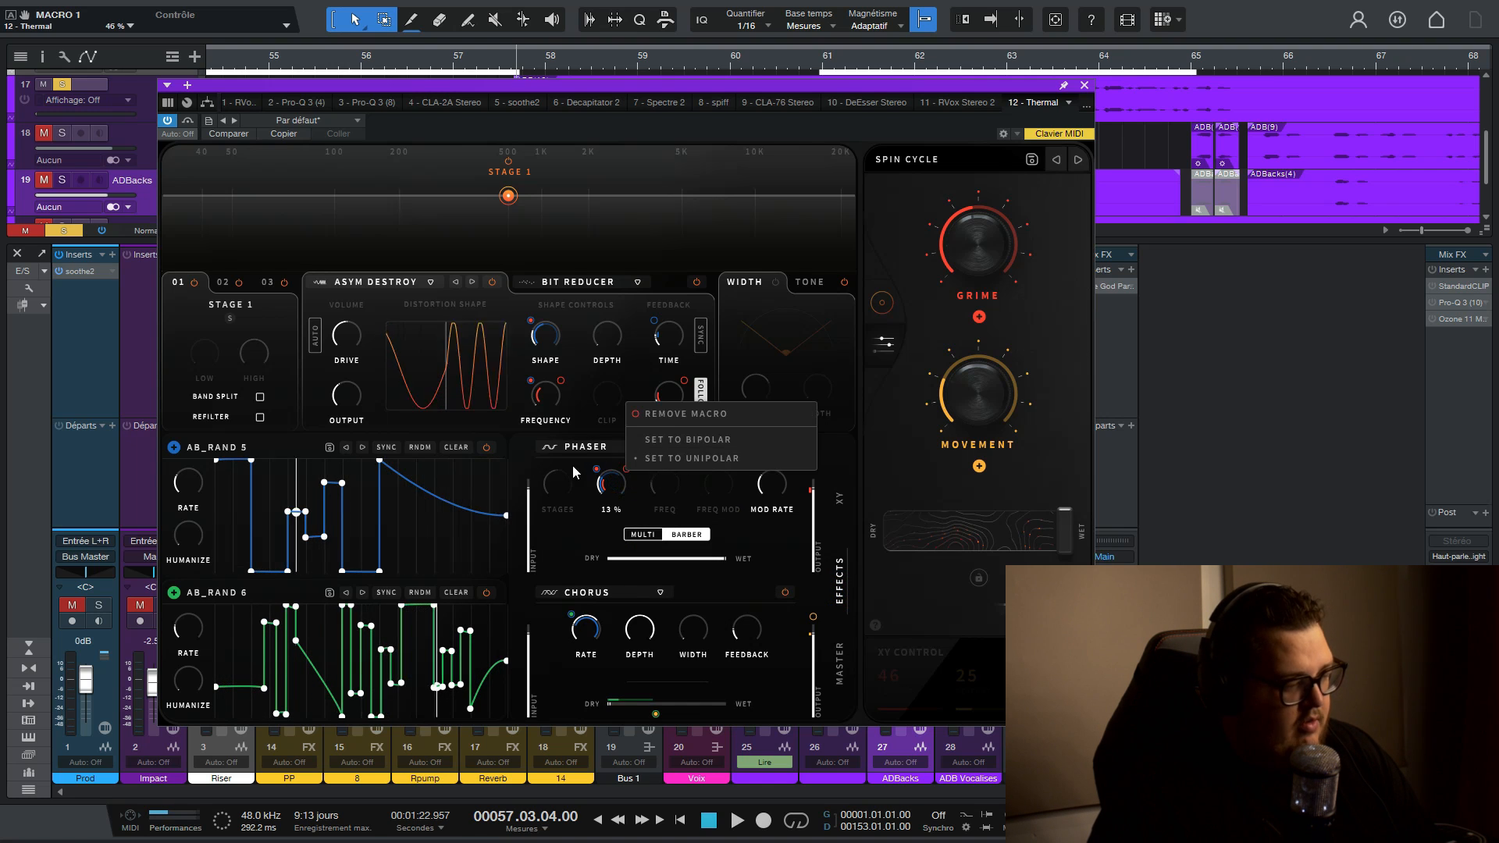
pyautogui.rightClick(601, 473)
pyautogui.rightClick(594, 470)
pyautogui.click(559, 447)
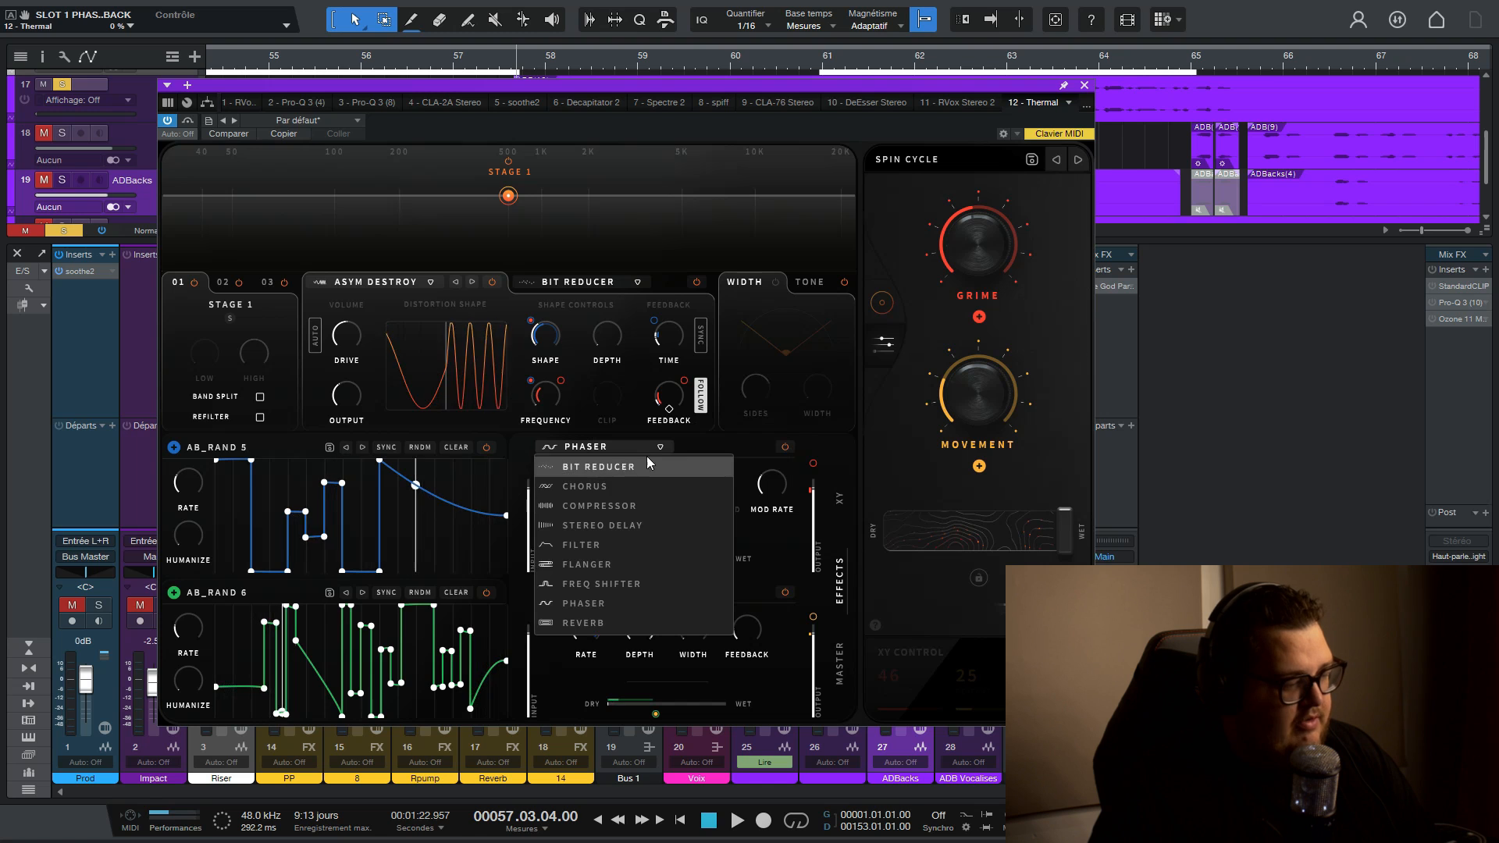
pyautogui.click(830, 502)
pyautogui.click(836, 494)
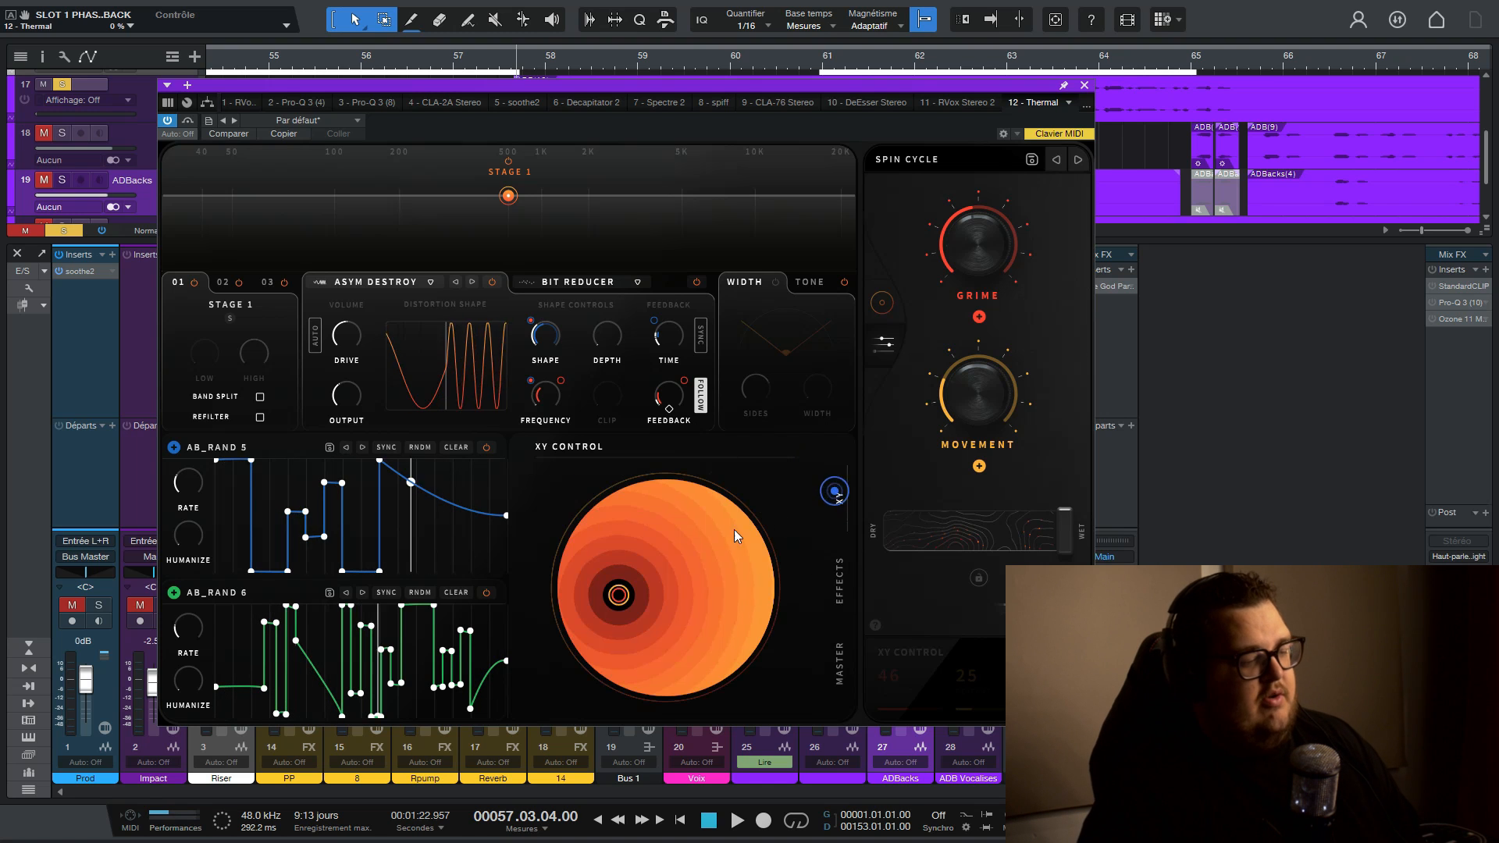
pyautogui.click(840, 583)
pyautogui.click(843, 502)
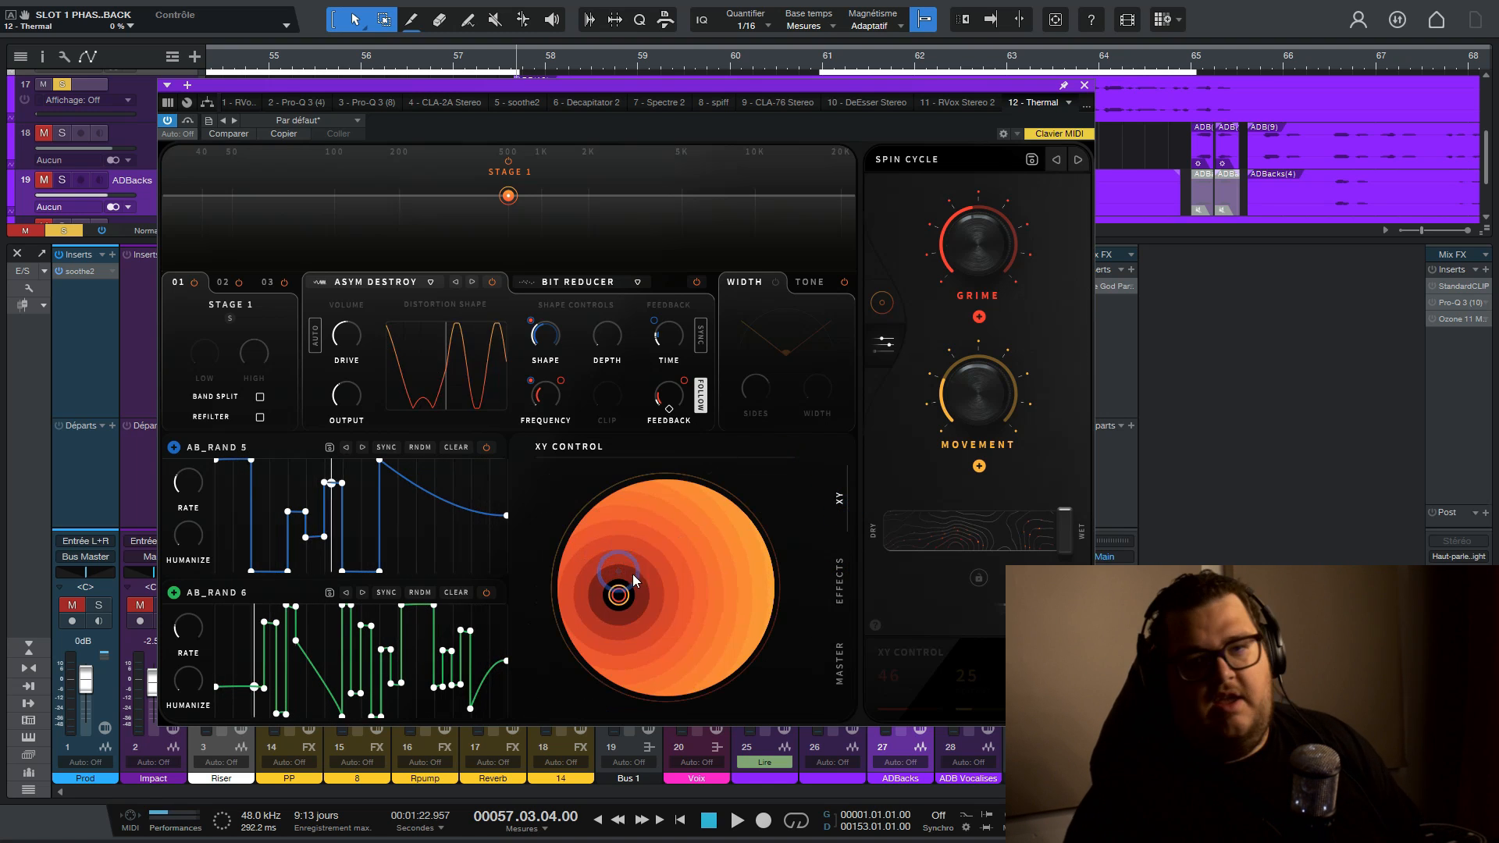
# - Audition Spin Cycle while shifting the XY point lower, and reduce Thermal's Dry/Wet mix to 30 percent
pyautogui.moveTo(618, 594)
pyautogui.mouseDown()
pyautogui.moveTo(649, 567)
pyautogui.moveTo(640, 593)
pyautogui.moveTo(664, 582)
pyautogui.moveTo(666, 540)
pyautogui.moveTo(647, 534)
pyautogui.moveTo(626, 558)
pyautogui.moveTo(619, 593)
pyautogui.mouseUp()
pyautogui.press('space')
pyautogui.moveTo(610, 600)
pyautogui.mouseDown()
pyautogui.moveTo(589, 602)
pyautogui.moveTo(620, 656)
pyautogui.moveTo(742, 605)
pyautogui.moveTo(627, 572)
pyautogui.moveTo(592, 578)
pyautogui.moveTo(594, 613)
pyautogui.mouseUp()
pyautogui.moveTo(1073, 543); pyautogui.dragTo(966, 579)
# - Play the vocals, move the XY point to 55/36 percent and lower the Dry/Wet mix to 10 percent
pyautogui.press('space')
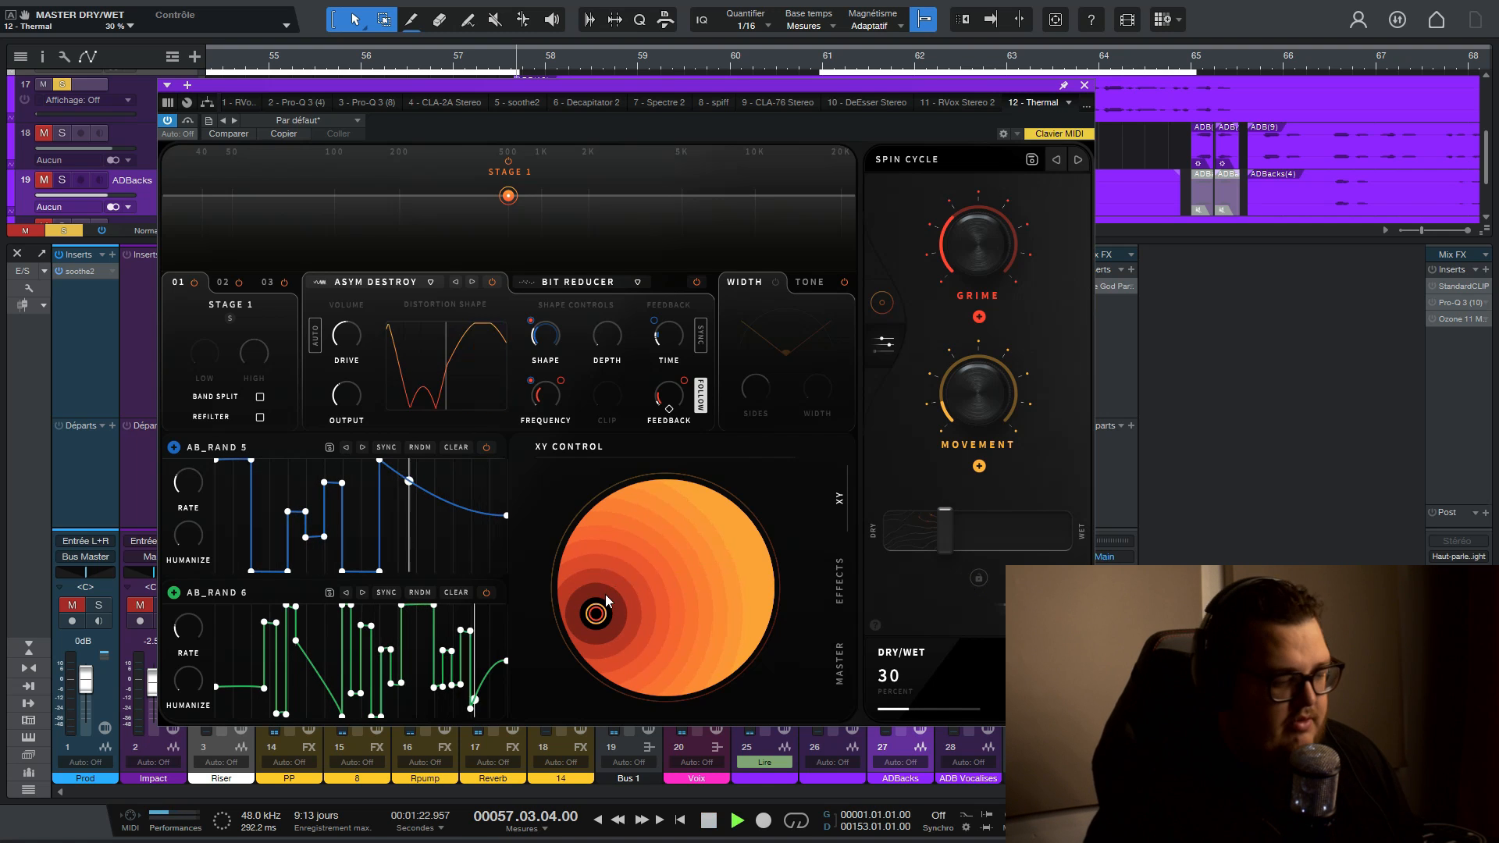
pyautogui.moveTo(598, 609); pyautogui.dragTo(639, 577)
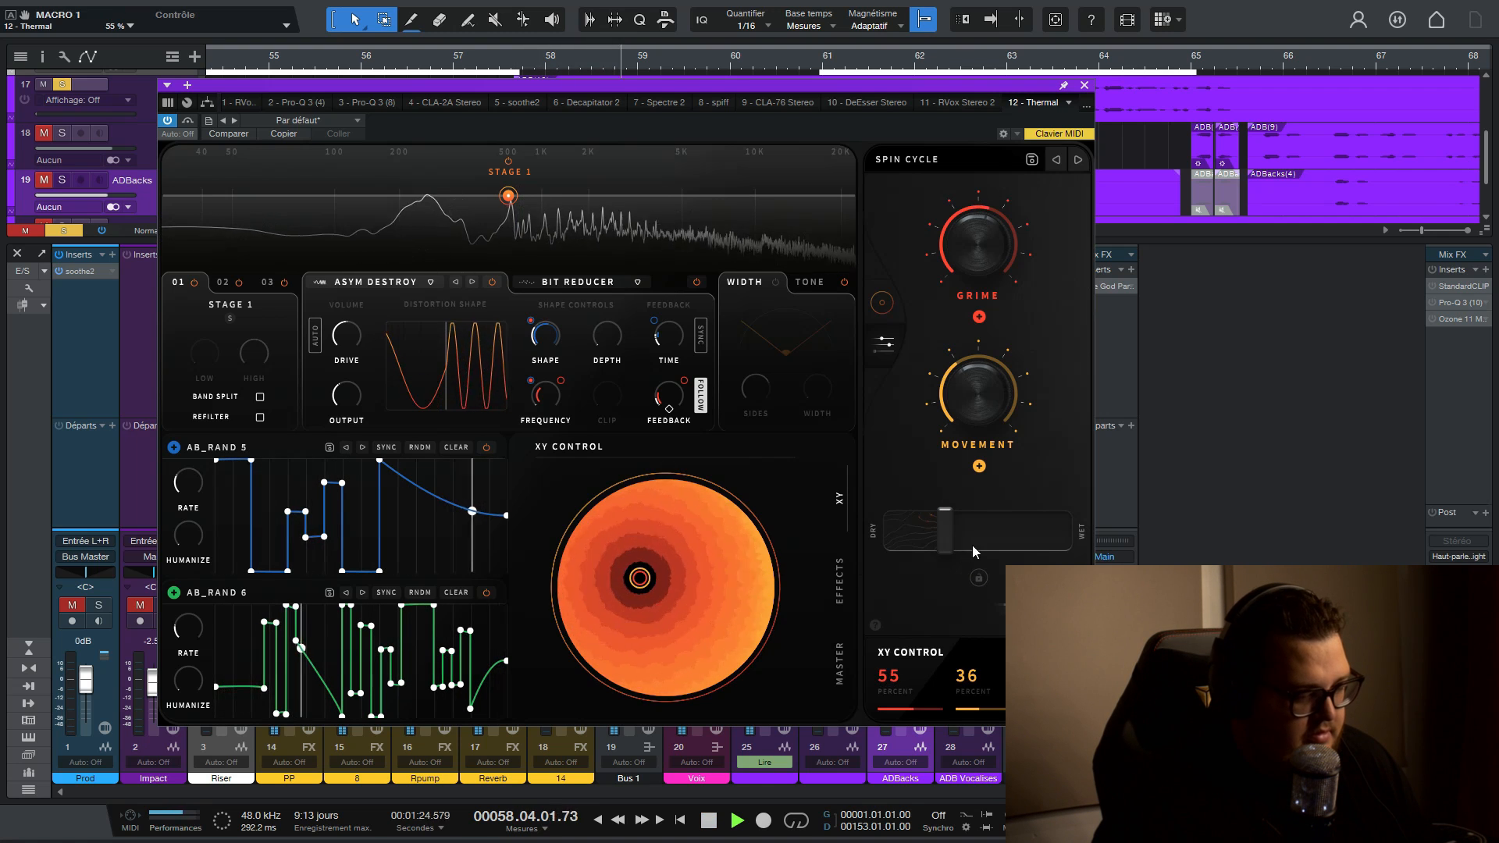
pyautogui.moveTo(943, 530); pyautogui.dragTo(911, 551)
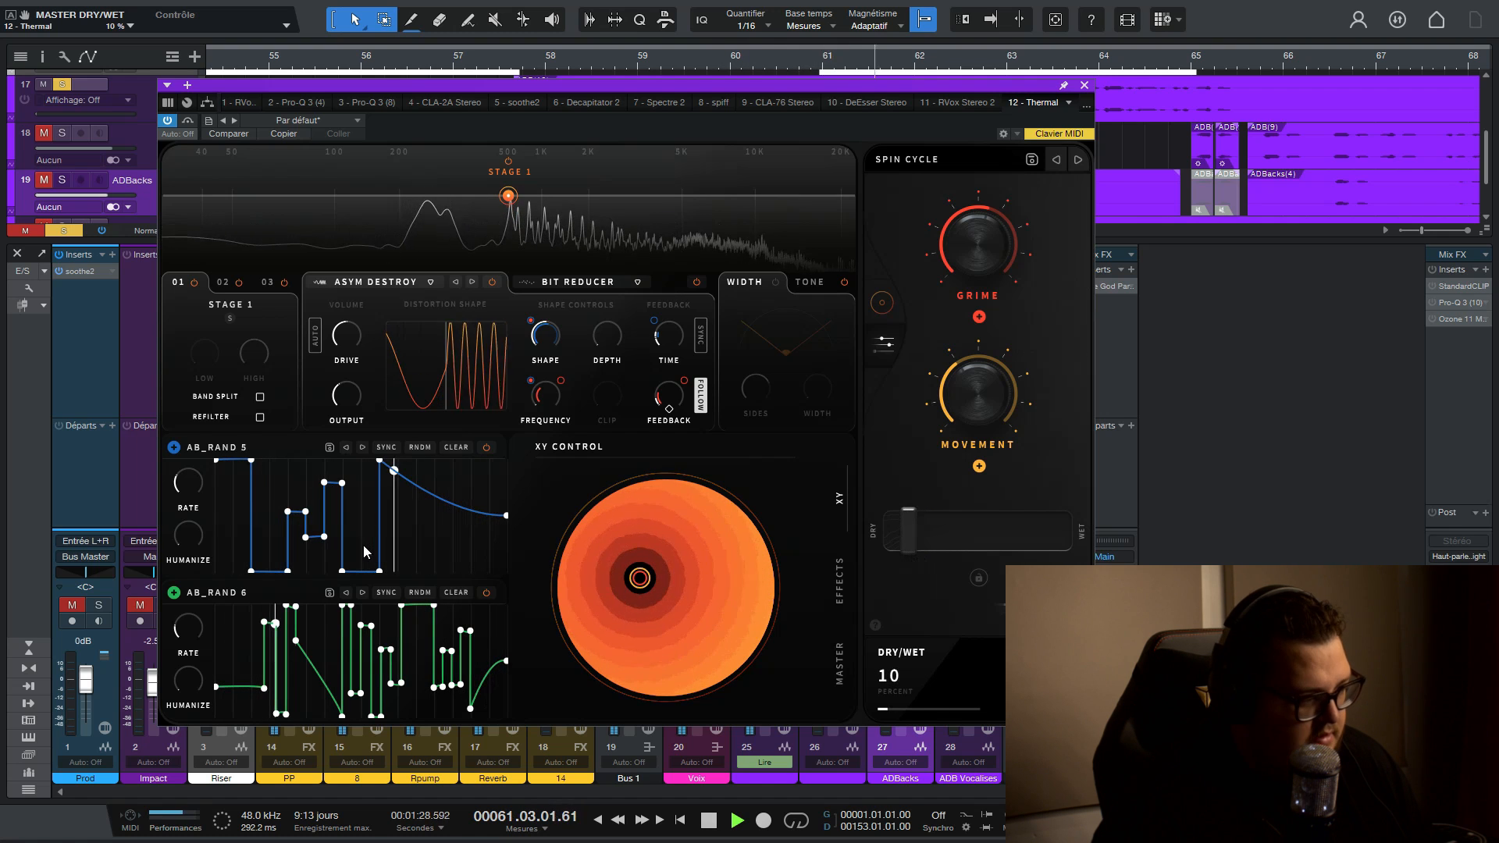
# - Set the Stage 1 Bit Reducer's Bits amount to 100 percent
pyautogui.click(574, 279)
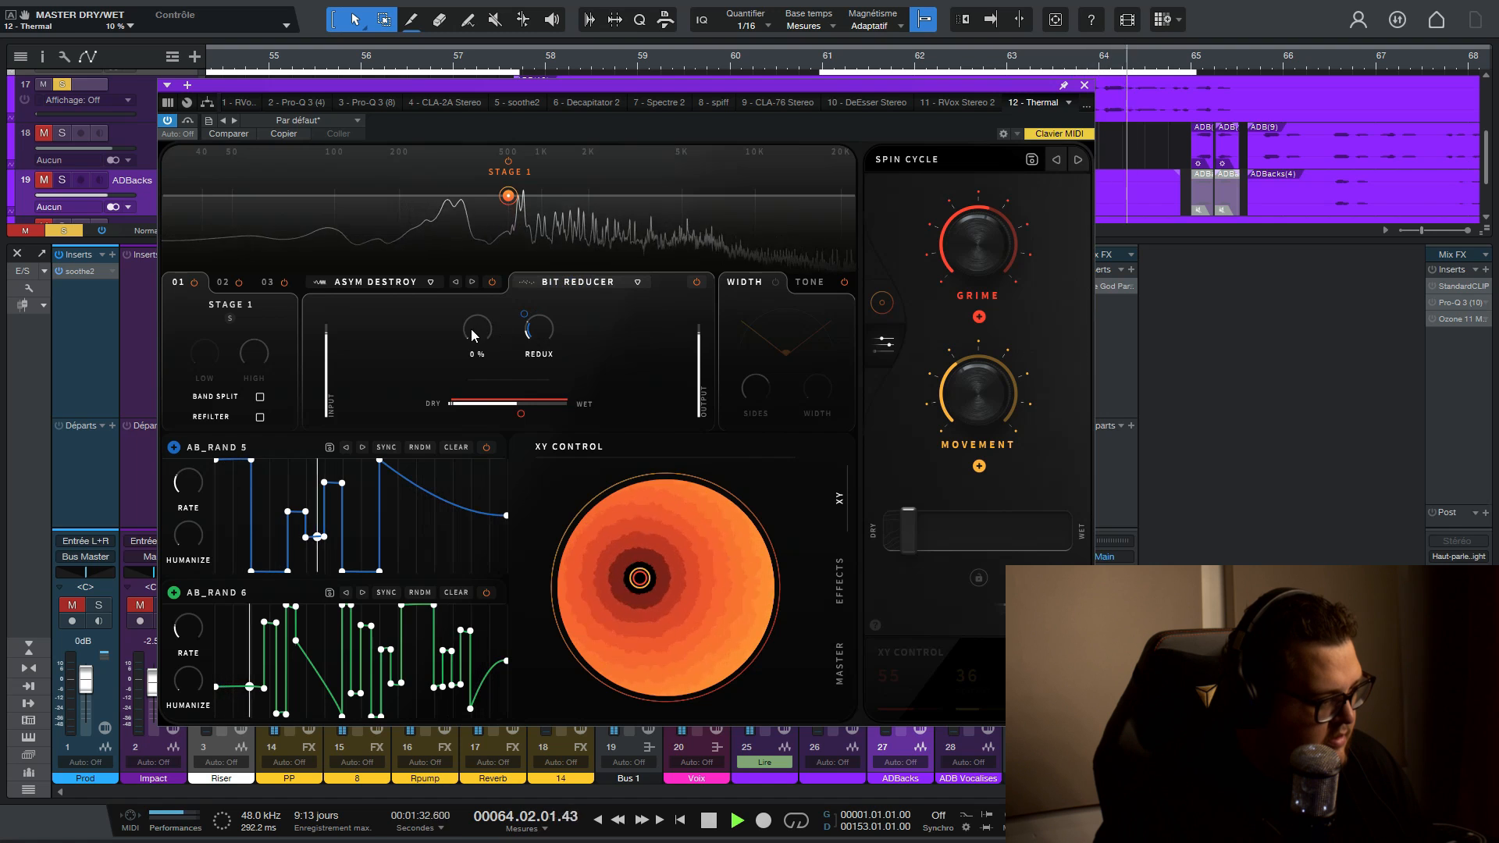
pyautogui.moveTo(492, 327); pyautogui.dragTo(594, 125)
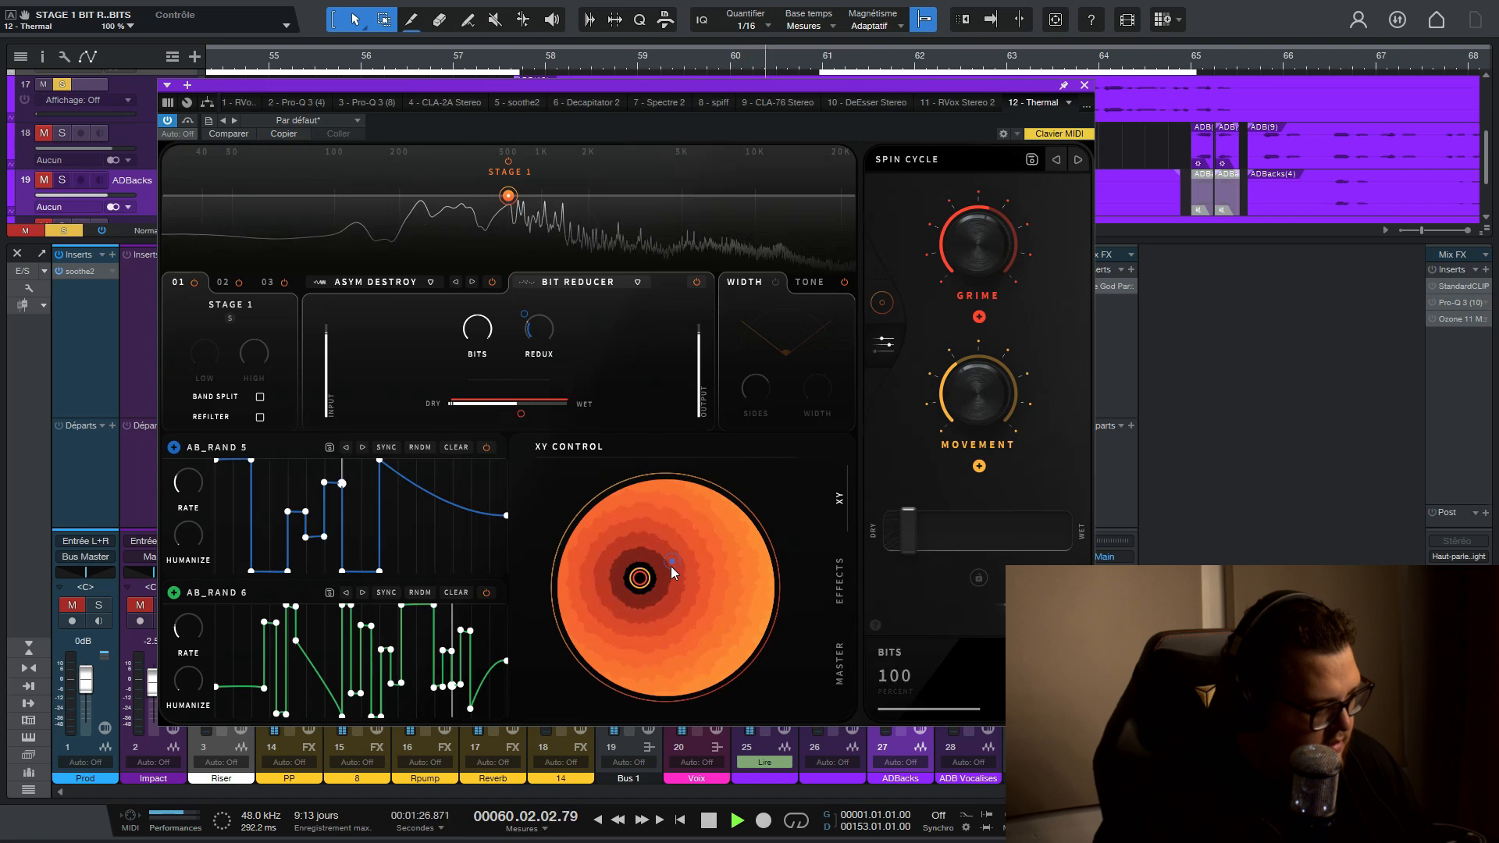
# - Adjust the XY point during playback, stop the song, and set the Movement macro to 54 percent
pyautogui.moveTo(639, 577)
pyautogui.mouseDown()
pyautogui.moveTo(658, 600)
pyautogui.moveTo(649, 582)
pyautogui.moveTo(676, 579)
pyautogui.moveTo(663, 566)
pyautogui.moveTo(643, 617)
pyautogui.moveTo(631, 587)
pyautogui.mouseUp()
pyautogui.press('space')
pyautogui.moveTo(947, 398); pyautogui.dragTo(953, 365)
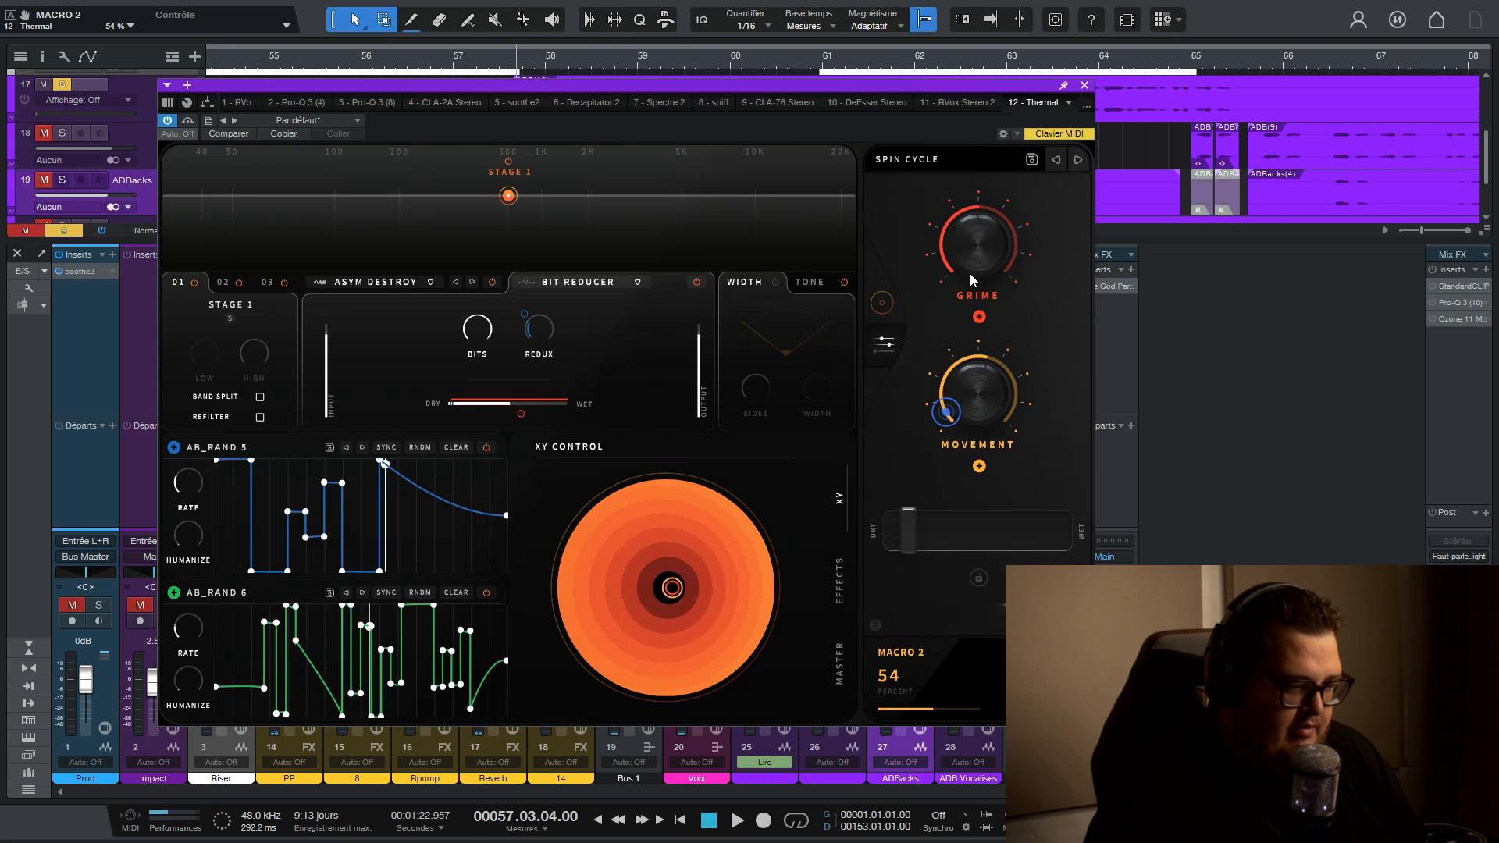
# - Set the Grime macro to 69 percent, then enable Stage 1's Width section and raise Sides to 12.0 dB
pyautogui.moveTo(974, 273); pyautogui.dragTo(980, 244)
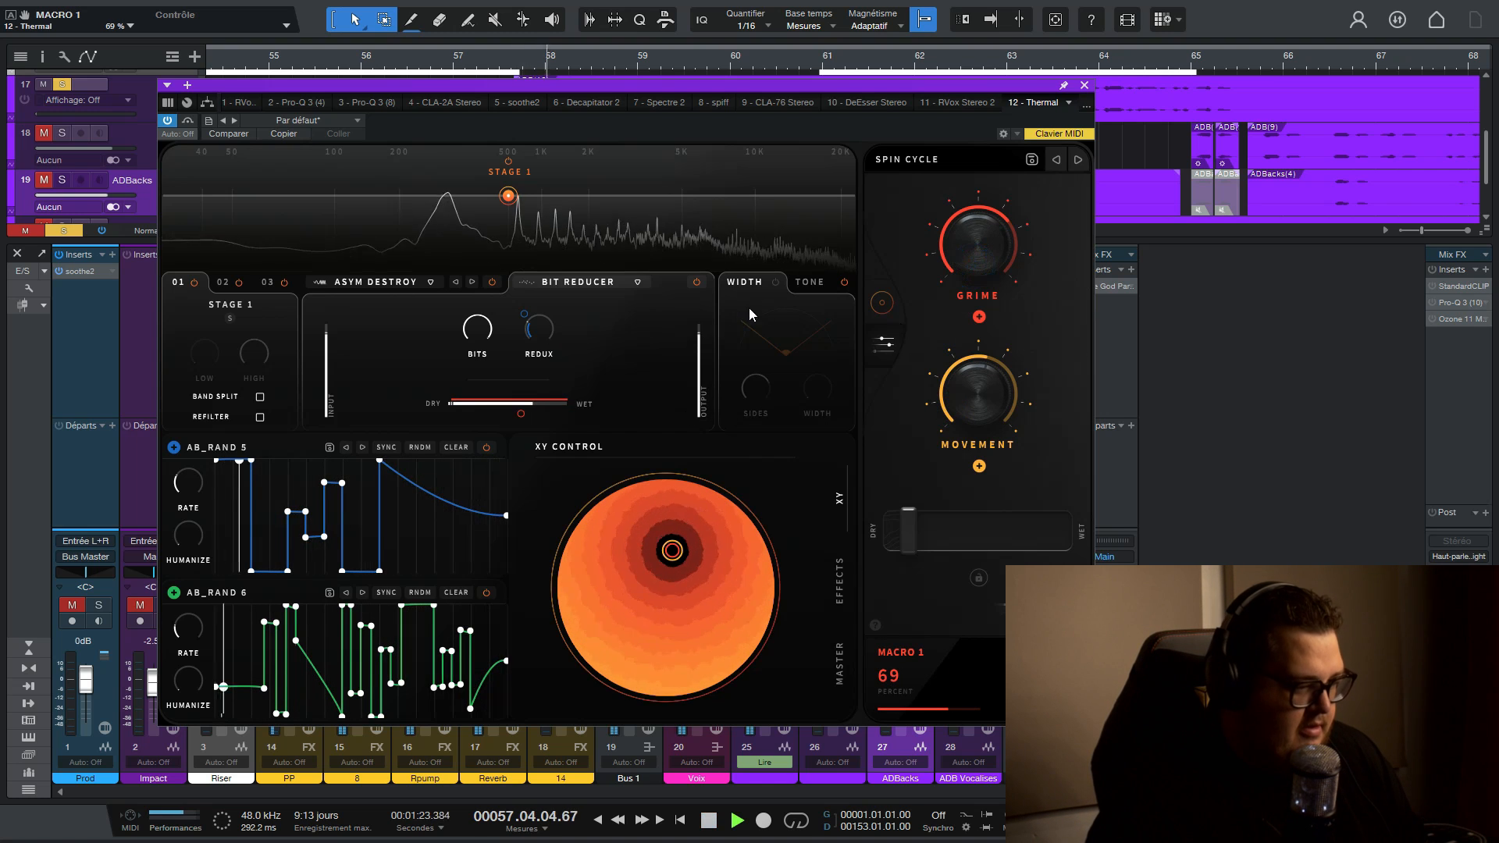
pyautogui.click(775, 281)
pyautogui.moveTo(812, 395); pyautogui.dragTo(760, 326)
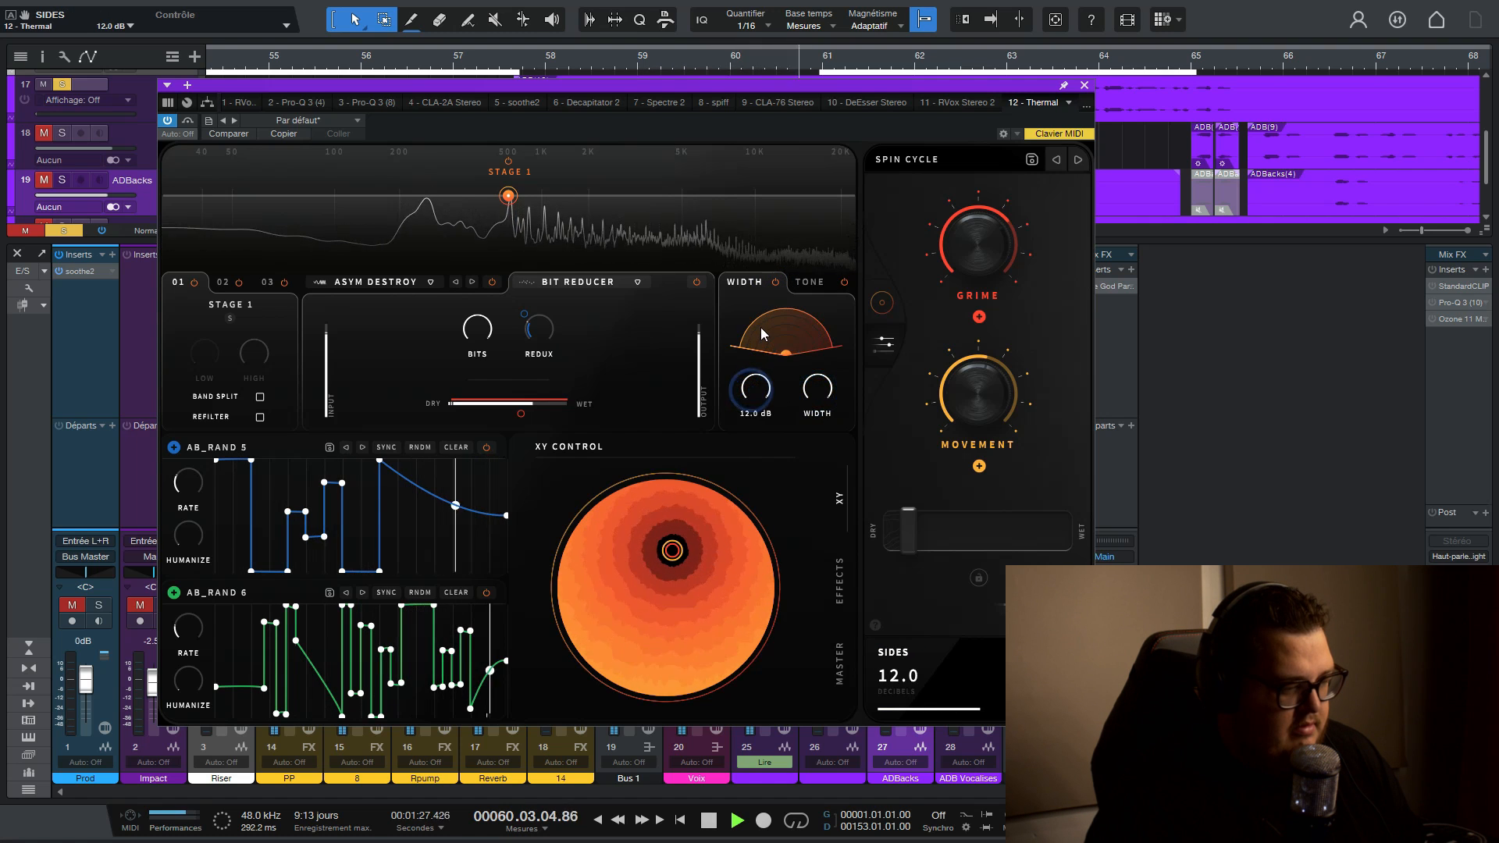
# - In Stage 1's Tone section, lower the Low gain and raise the High gain to 10.3 dB
pyautogui.click(809, 282)
pyautogui.moveTo(760, 391); pyautogui.dragTo(765, 431)
pyautogui.moveTo(808, 395); pyautogui.dragTo(805, 327)
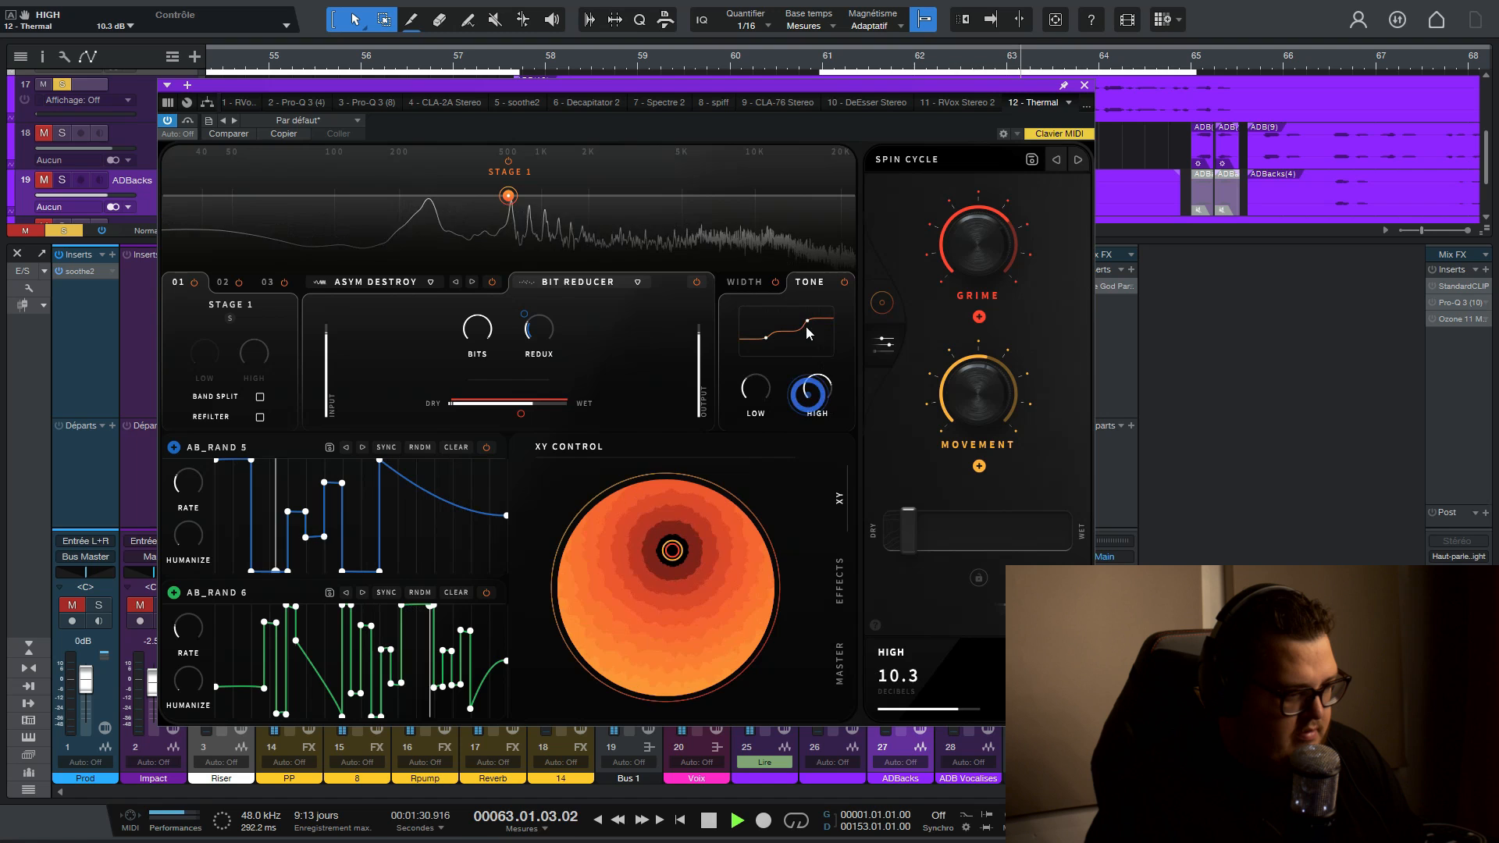
# - Set Stage 1's Width amount to 52 percent, move the XY point to 44/40 percent and stop playback
pyautogui.click(744, 282)
pyautogui.moveTo(816, 386); pyautogui.dragTo(813, 462)
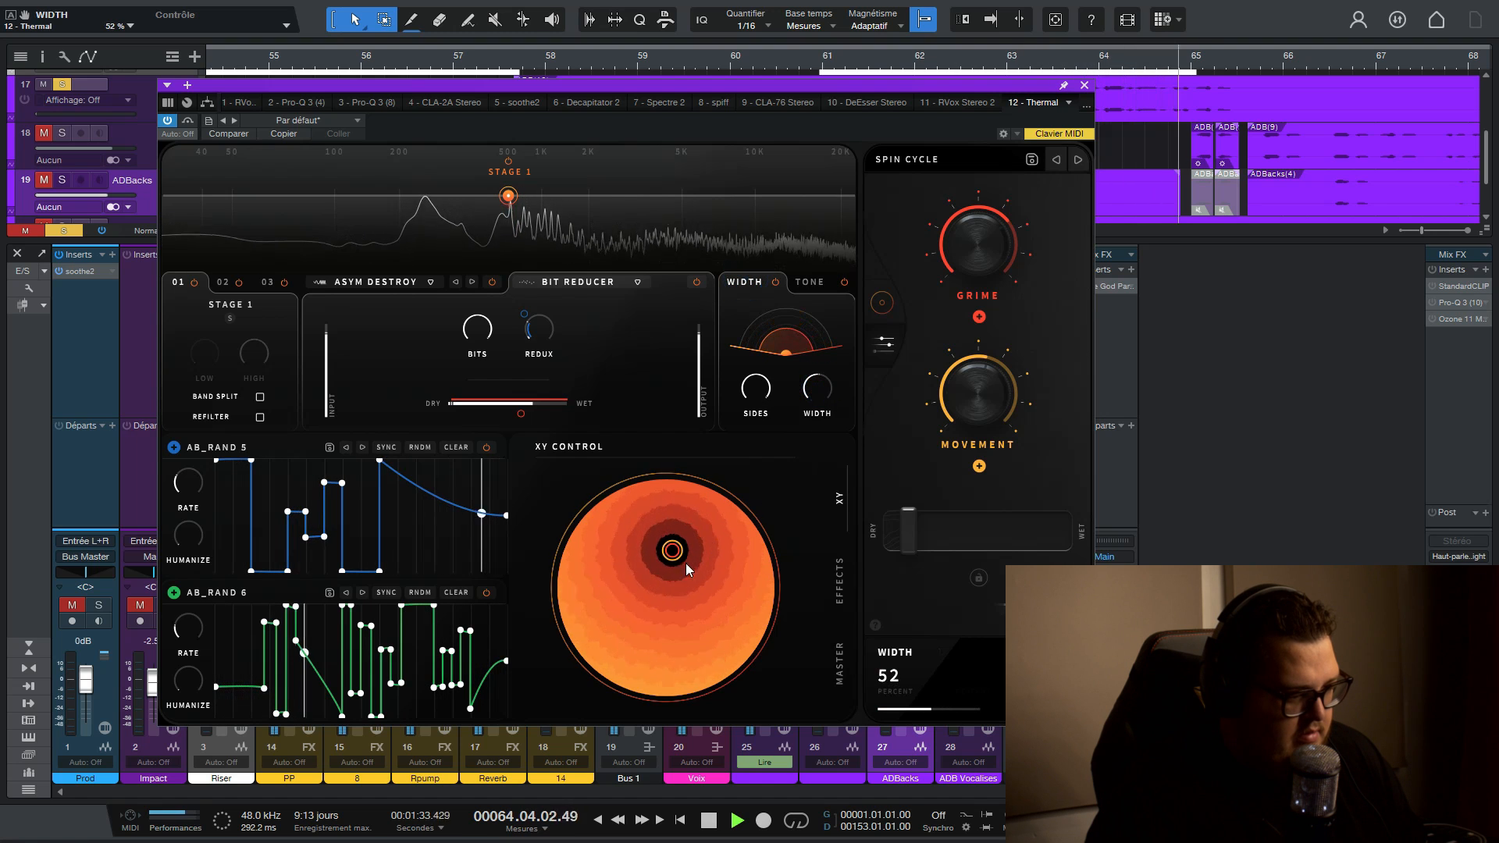
pyautogui.moveTo(666, 546); pyautogui.dragTo(639, 588)
pyautogui.press('space')
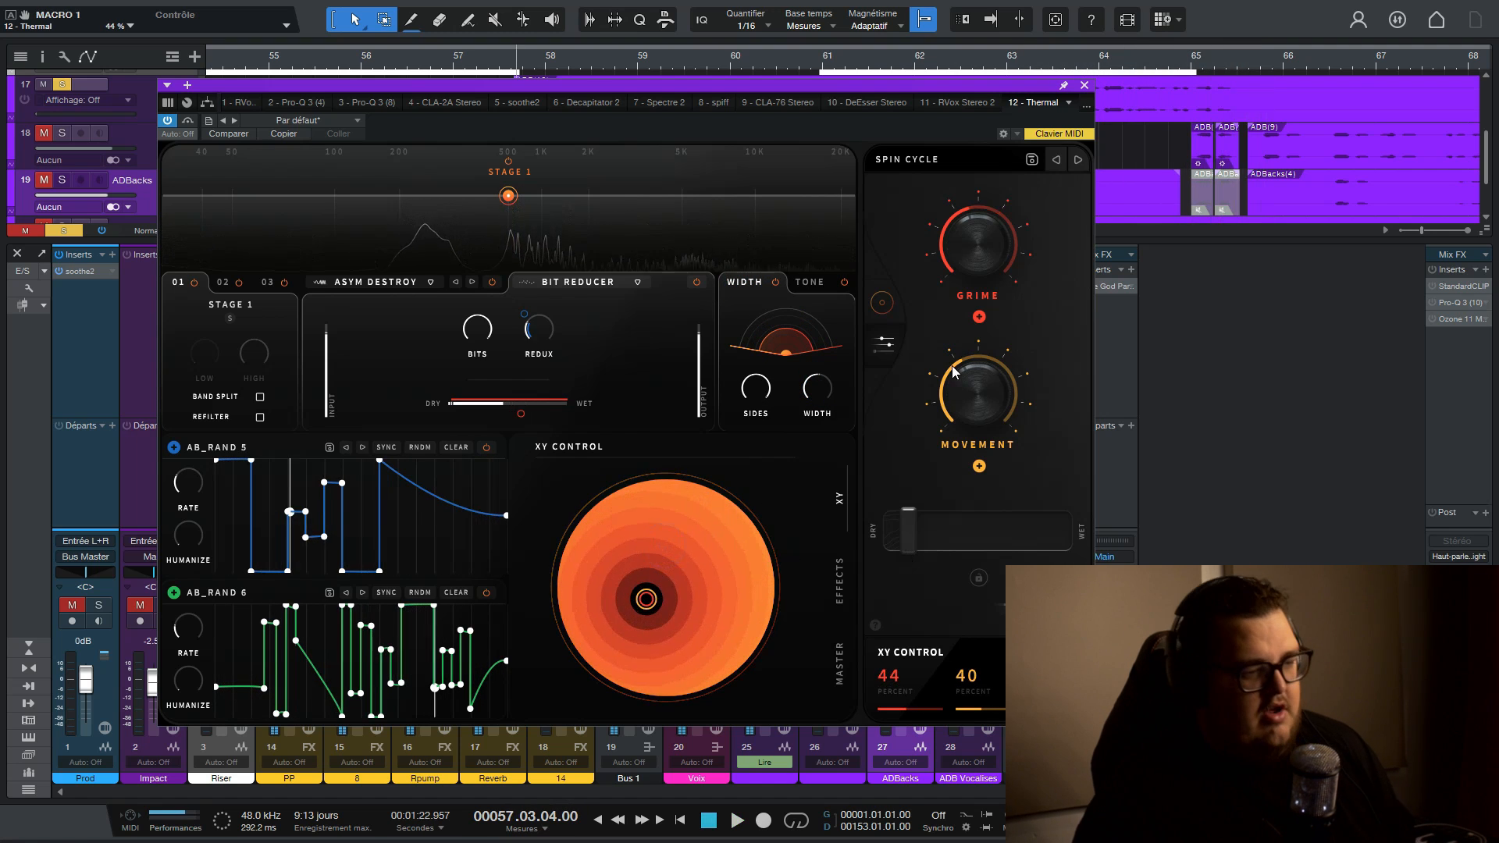
# - Browse Thermal's Bass and Guitar & Keys preset categories without loading a preset, and close the plug-in window
pyautogui.click(930, 161)
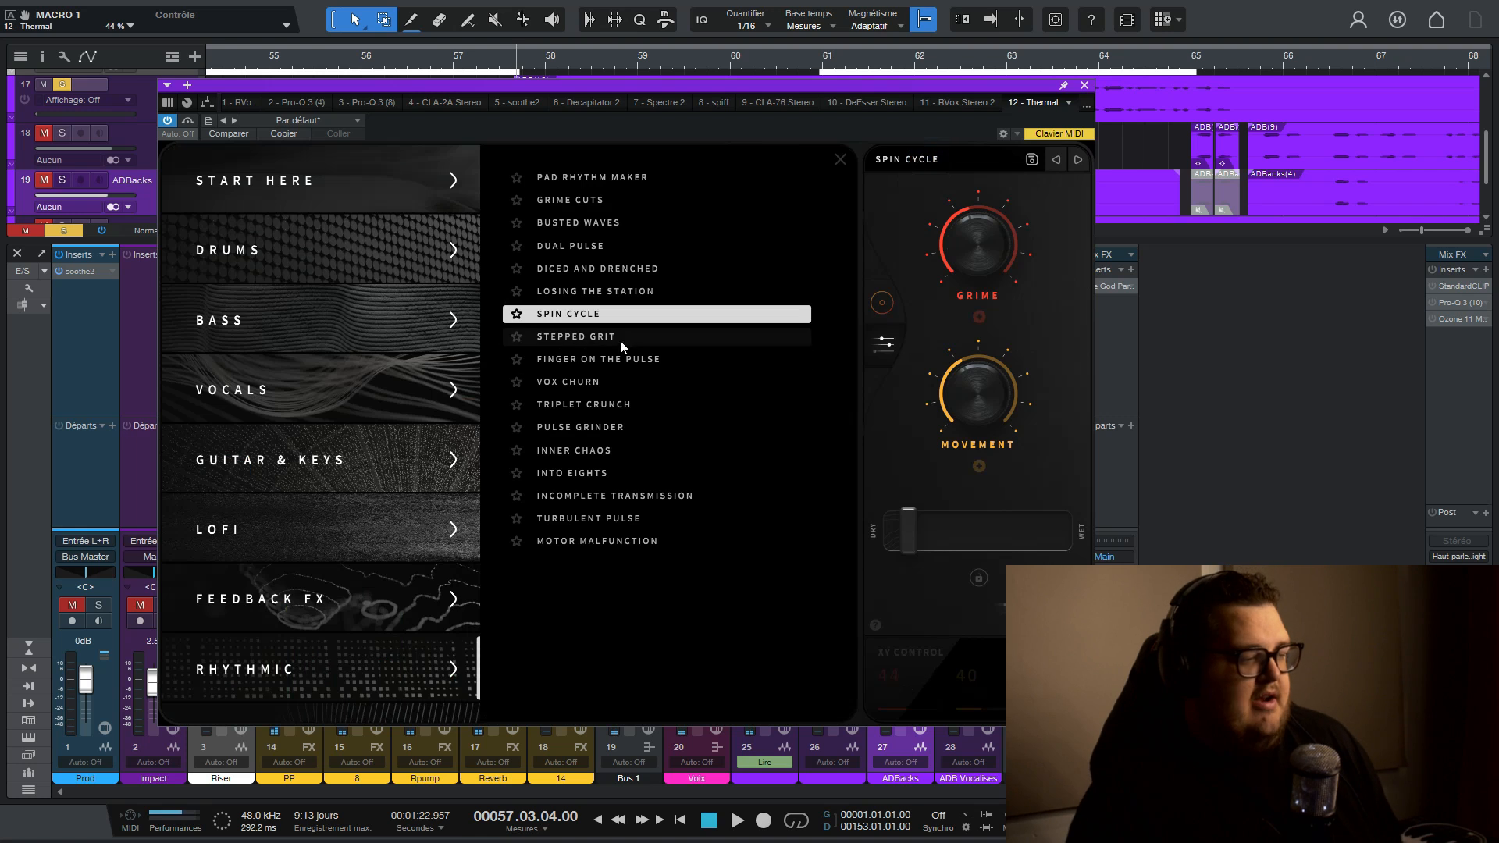
pyautogui.click(308, 328)
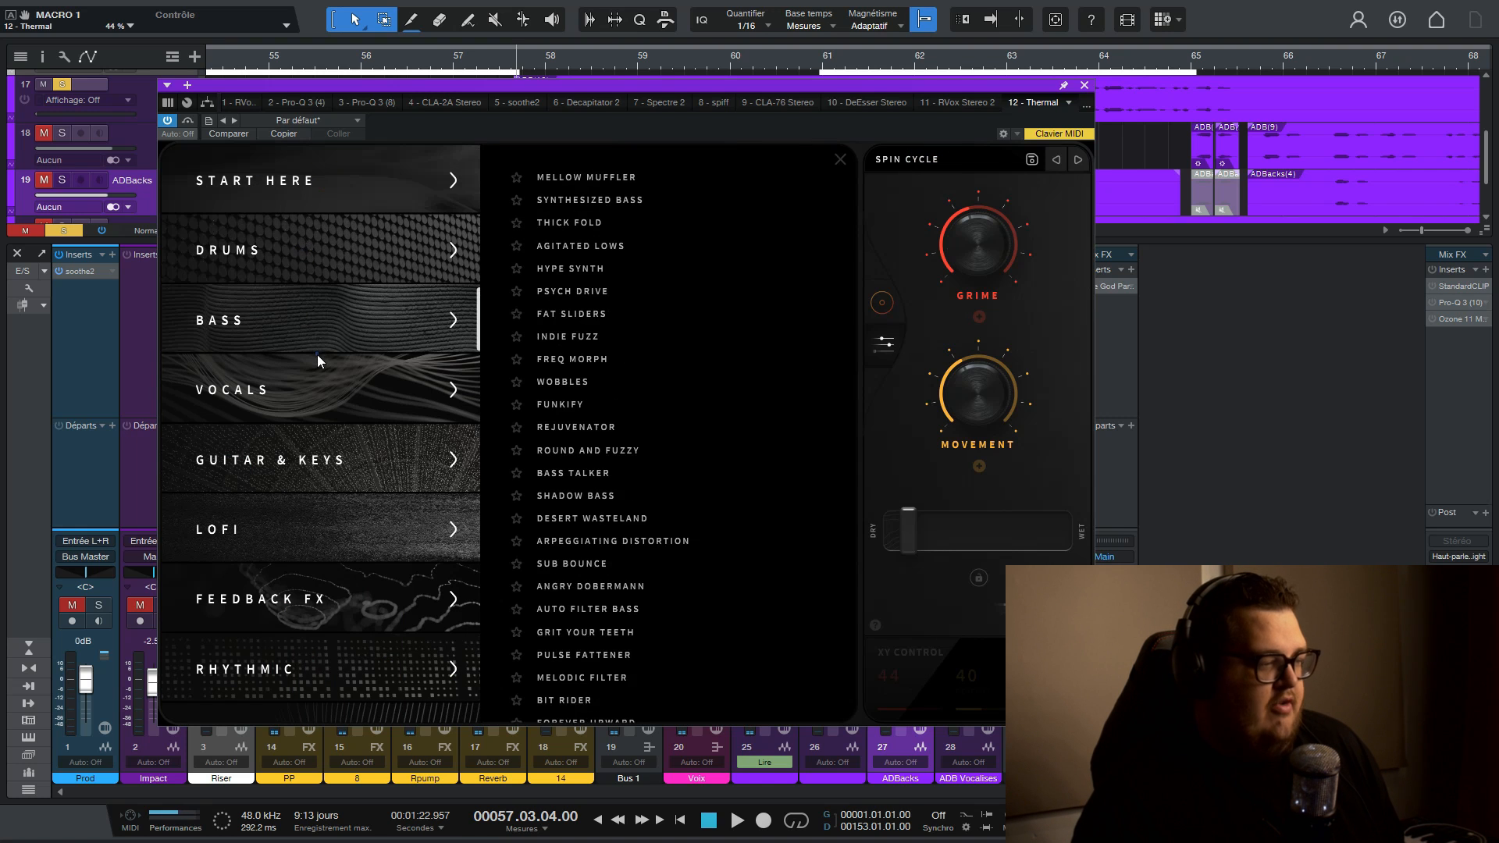
pyautogui.click(341, 476)
pyautogui.click(1083, 84)
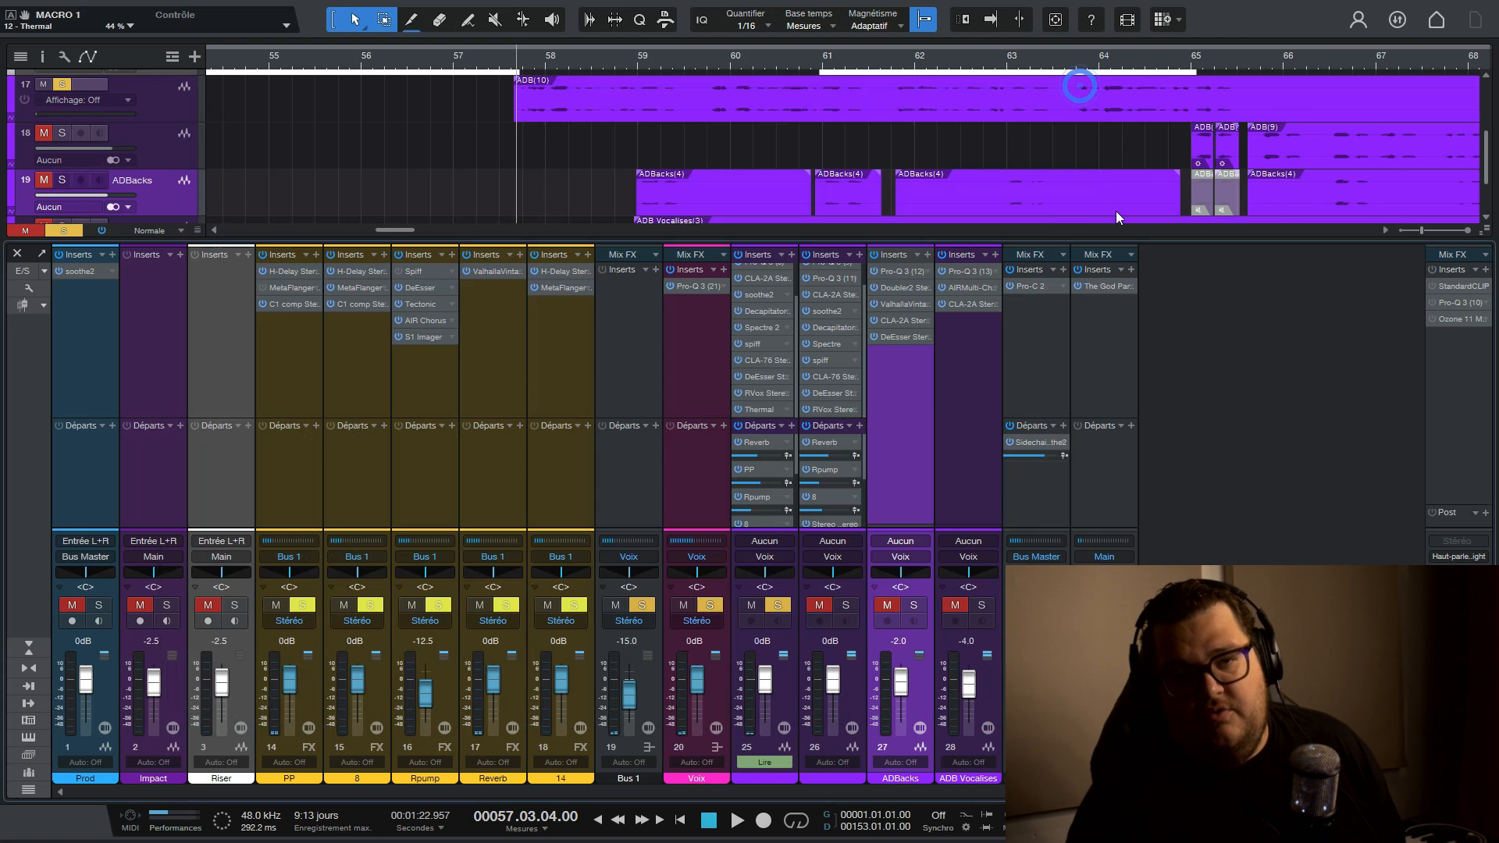